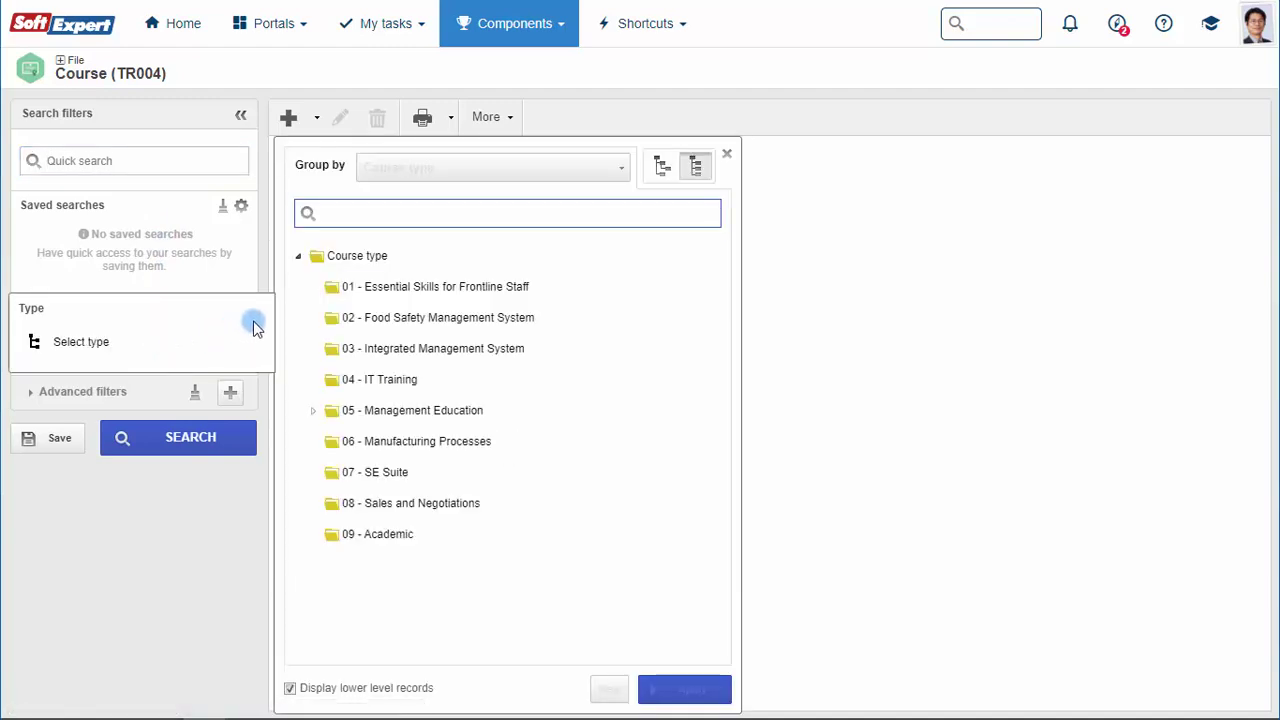
# Filter the courses to type 02 - Food Safety Management System and open an employee's profile.
pyautogui.click(380, 292)
pyautogui.click(387, 318)
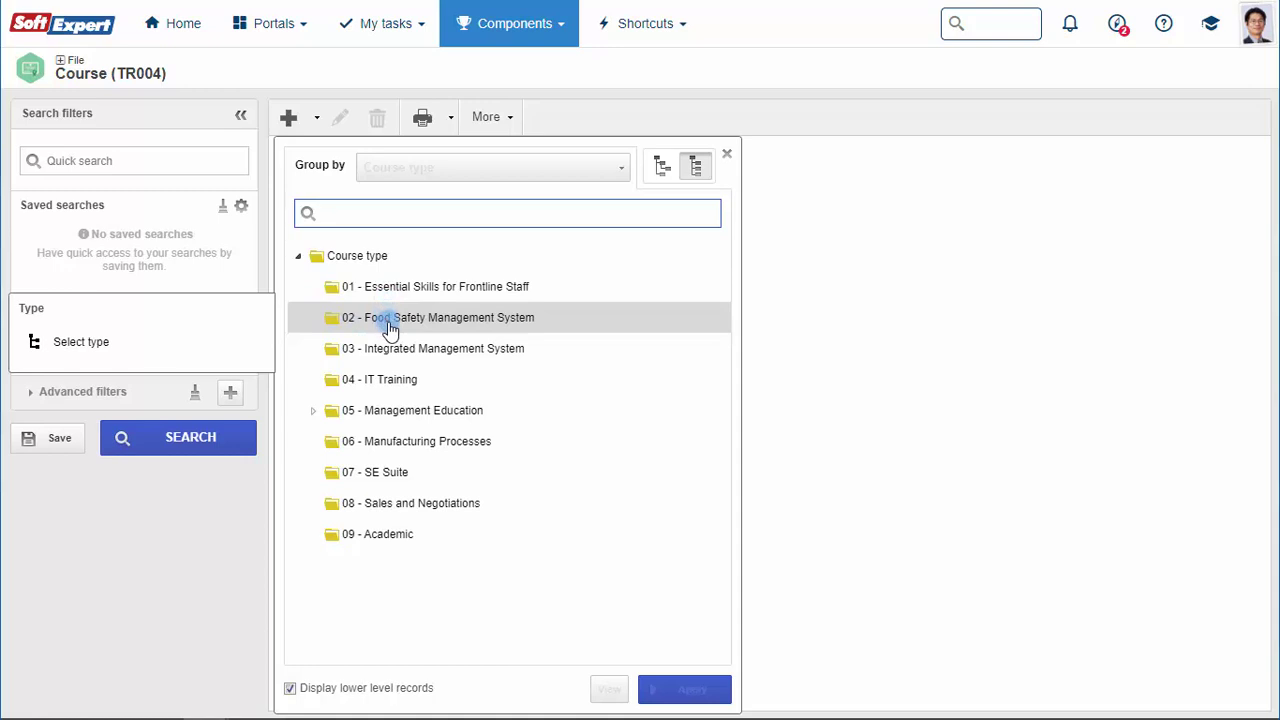
pyautogui.click(389, 322)
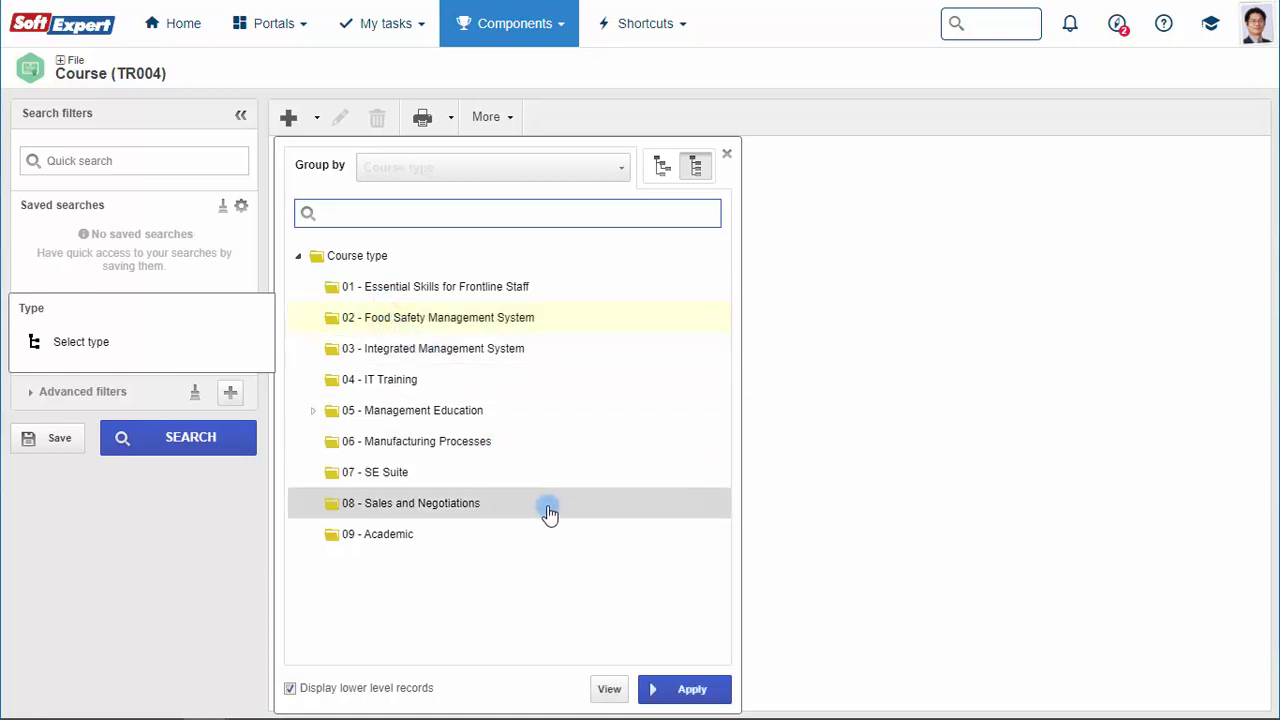
pyautogui.click(672, 686)
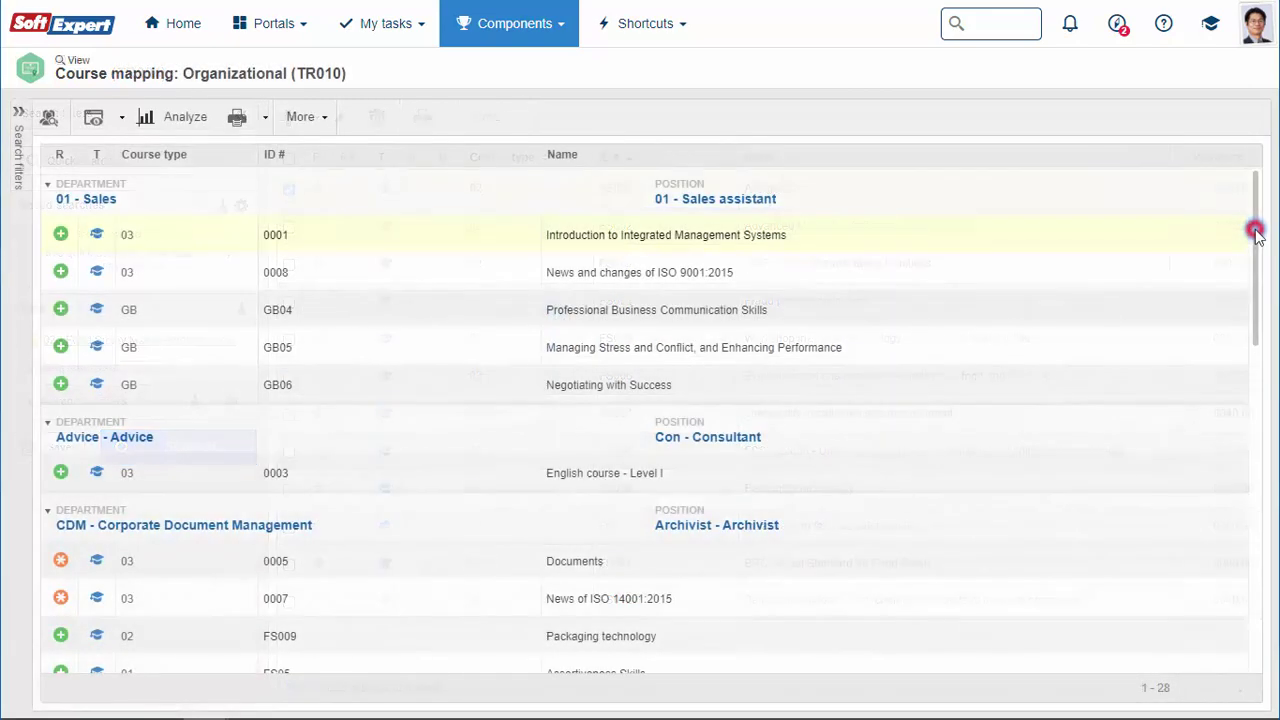
pyautogui.moveTo(1250, 229); pyautogui.dragTo(1262, 328)
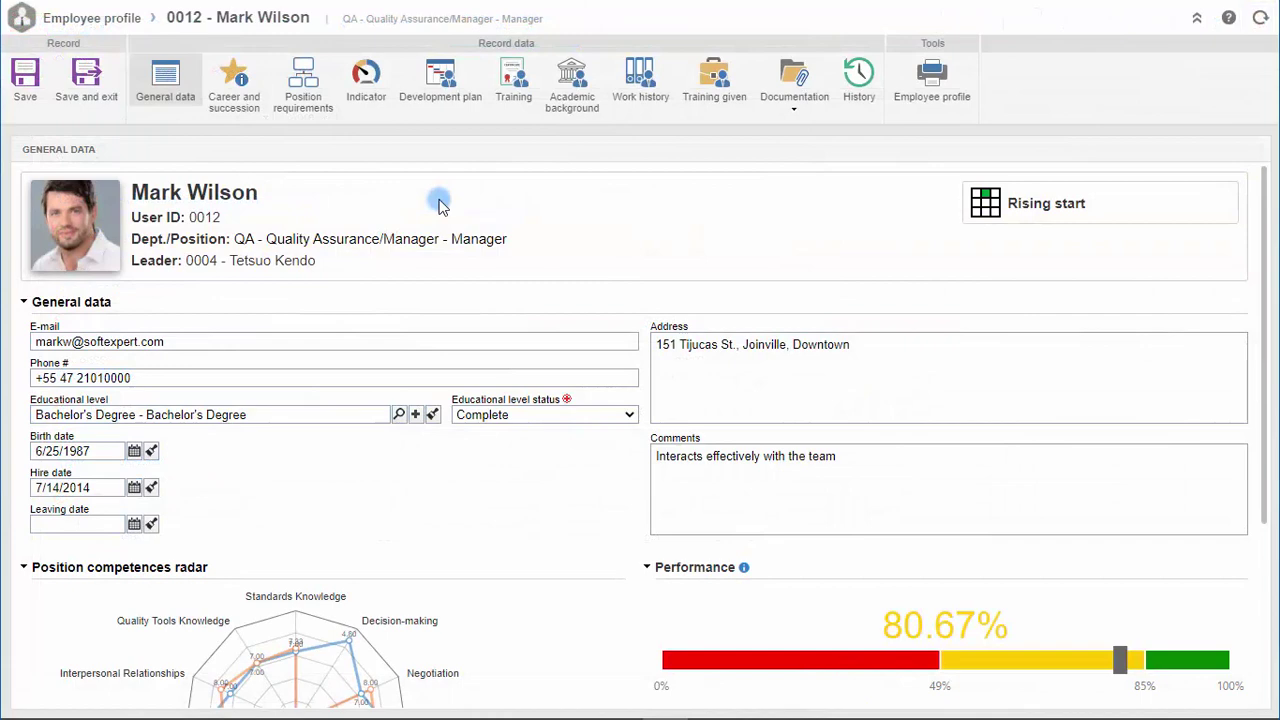
# Show the employee position's seven required courses with their statuses and dates.
pyautogui.scroll(-2, 440, 204)
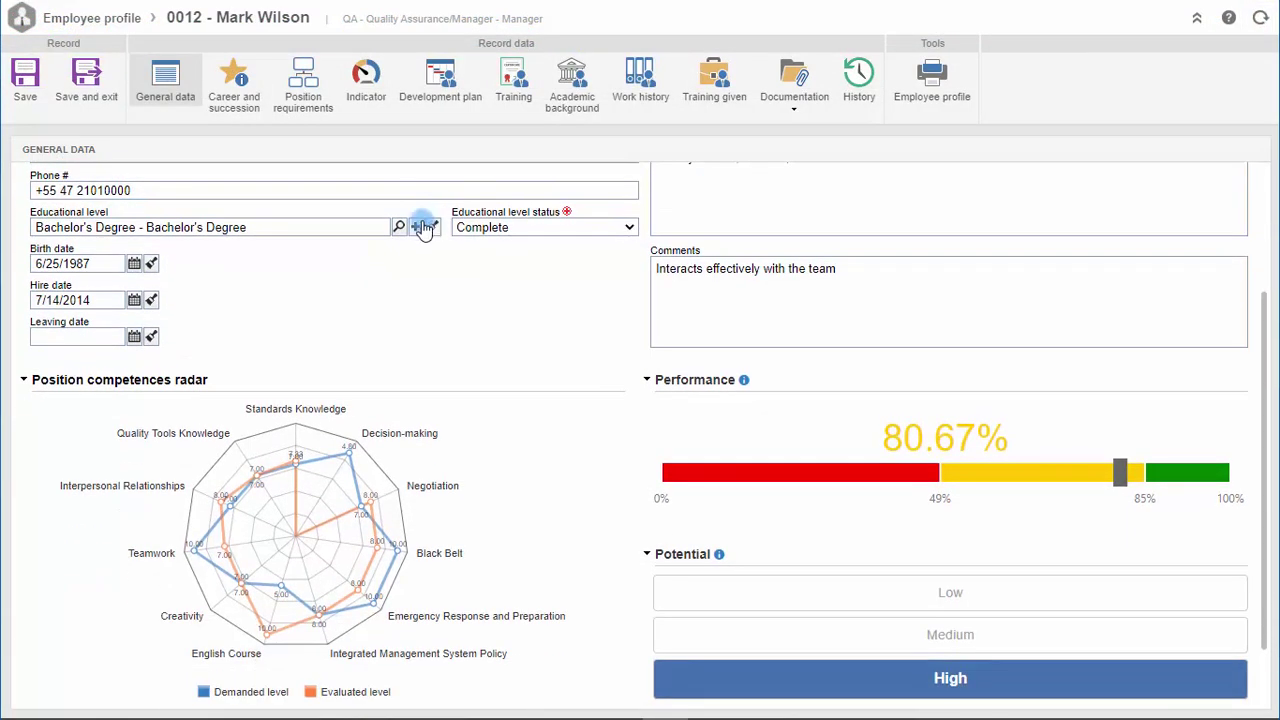
pyautogui.click(302, 98)
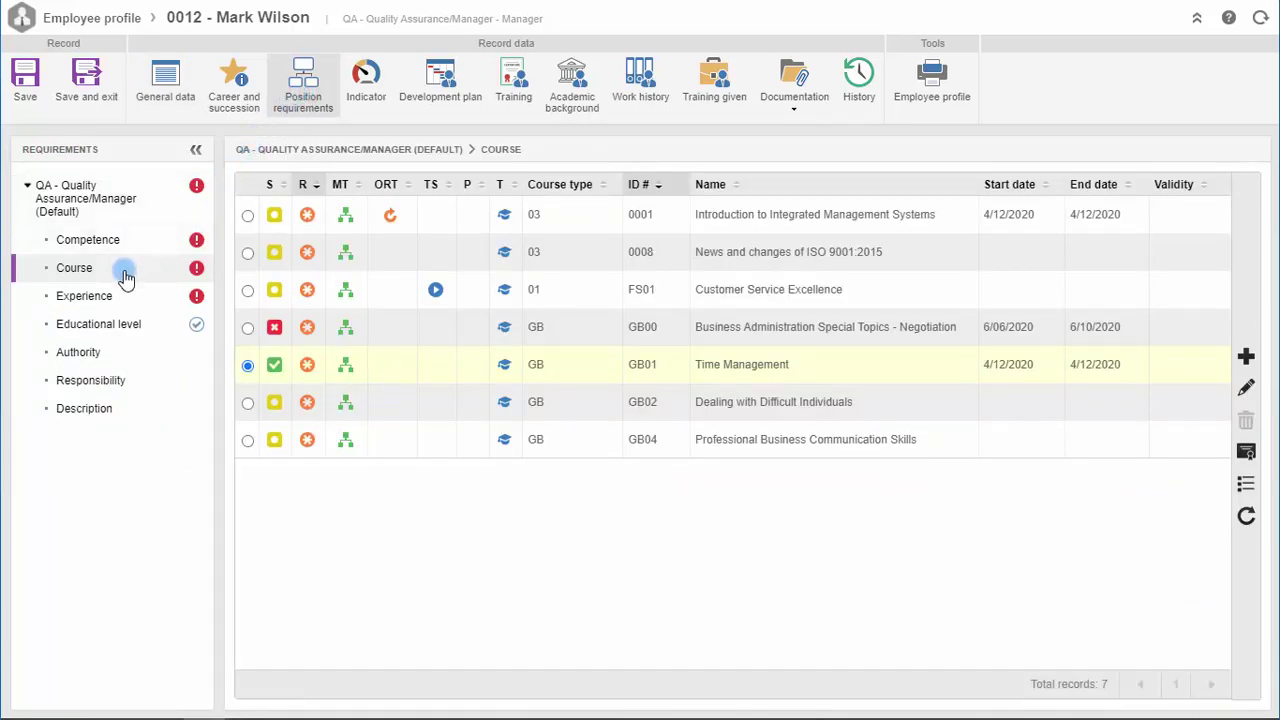
pyautogui.click(276, 368)
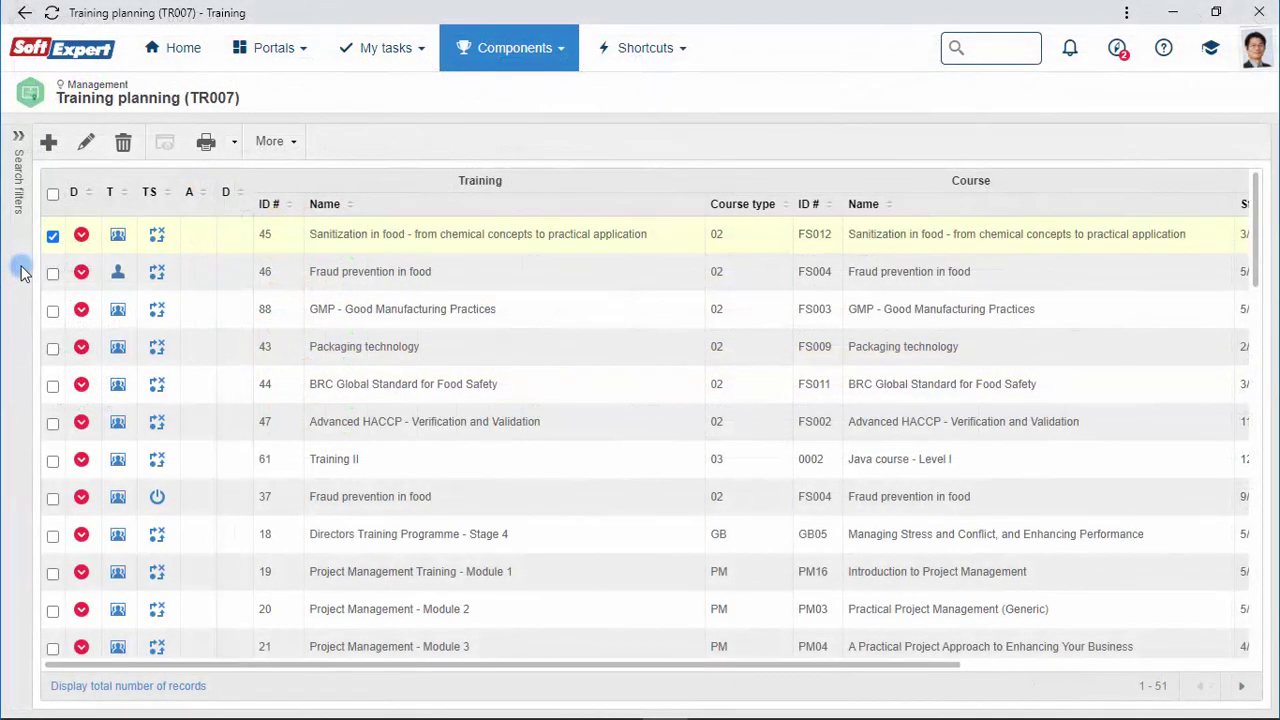
# Create collective training PH.SOP-004 - Product Recall [2] for course 0001.
pyautogui.click(48, 142)
pyautogui.click(564, 287)
pyautogui.click(845, 296)
pyautogui.click(765, 351)
pyautogui.click(459, 216)
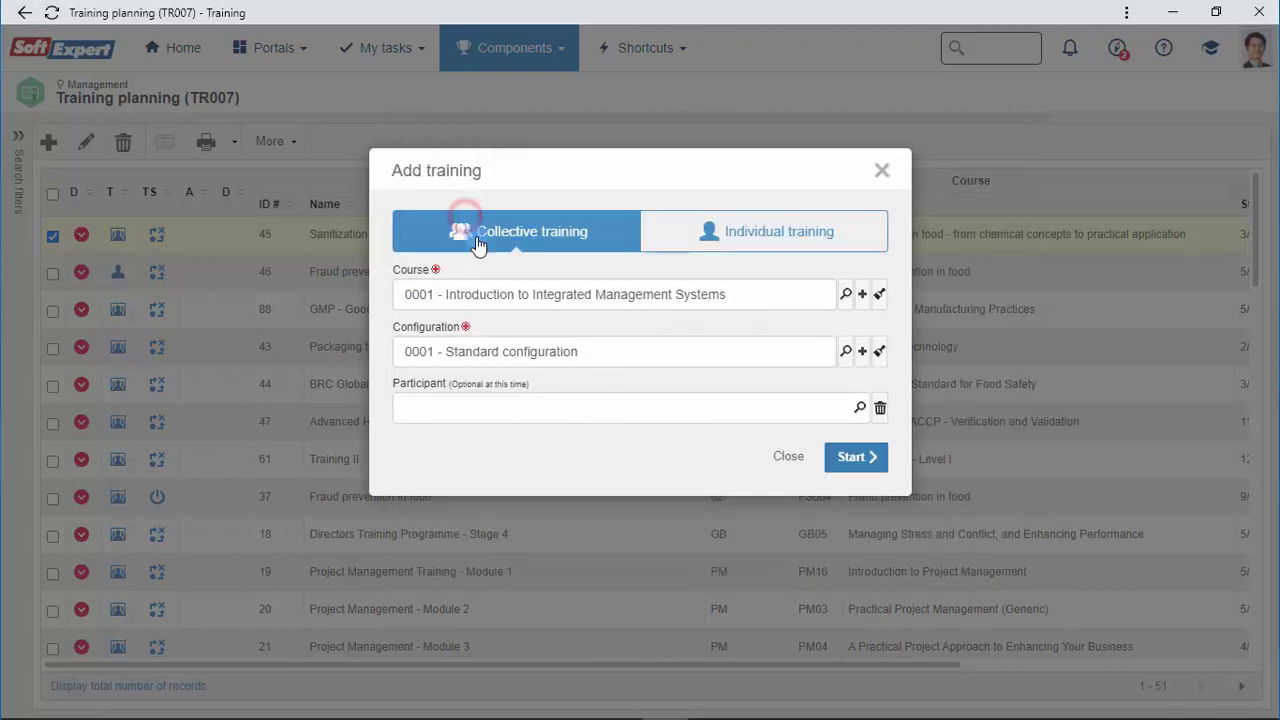
pyautogui.click(838, 457)
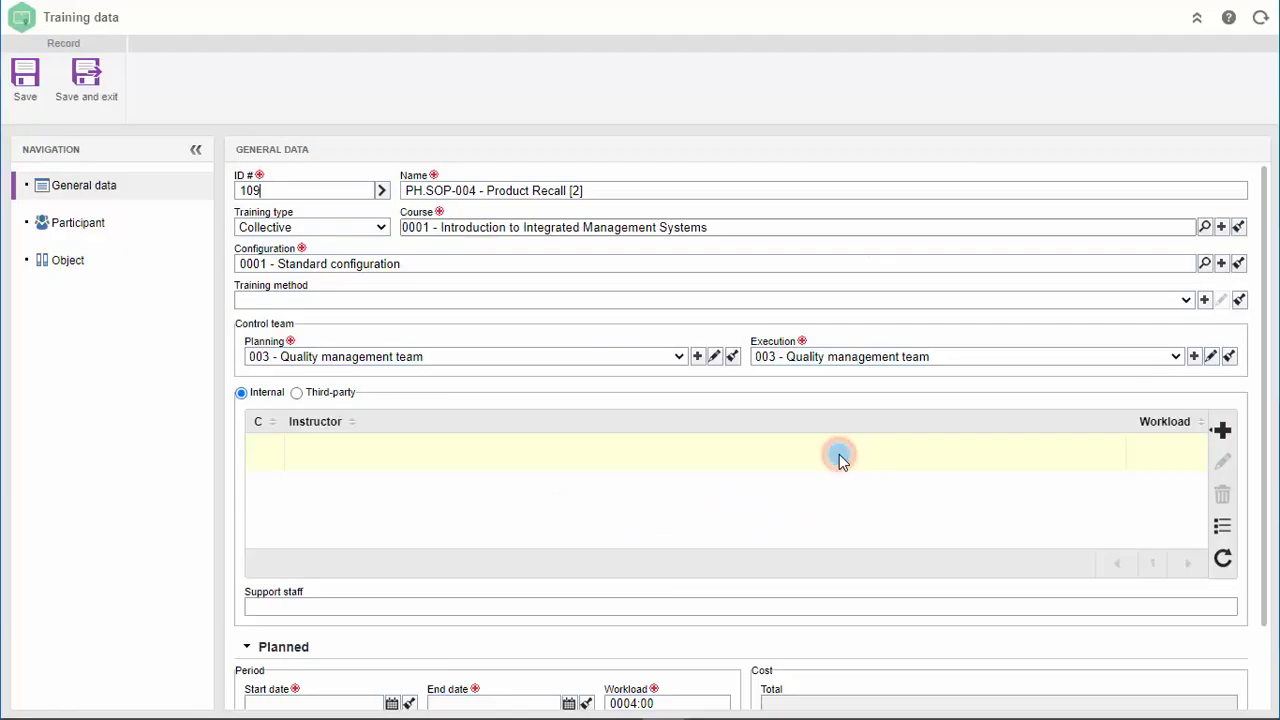
# Assign an internal instructor to the training.
pyautogui.click(1222, 429)
pyautogui.click(1155, 429)
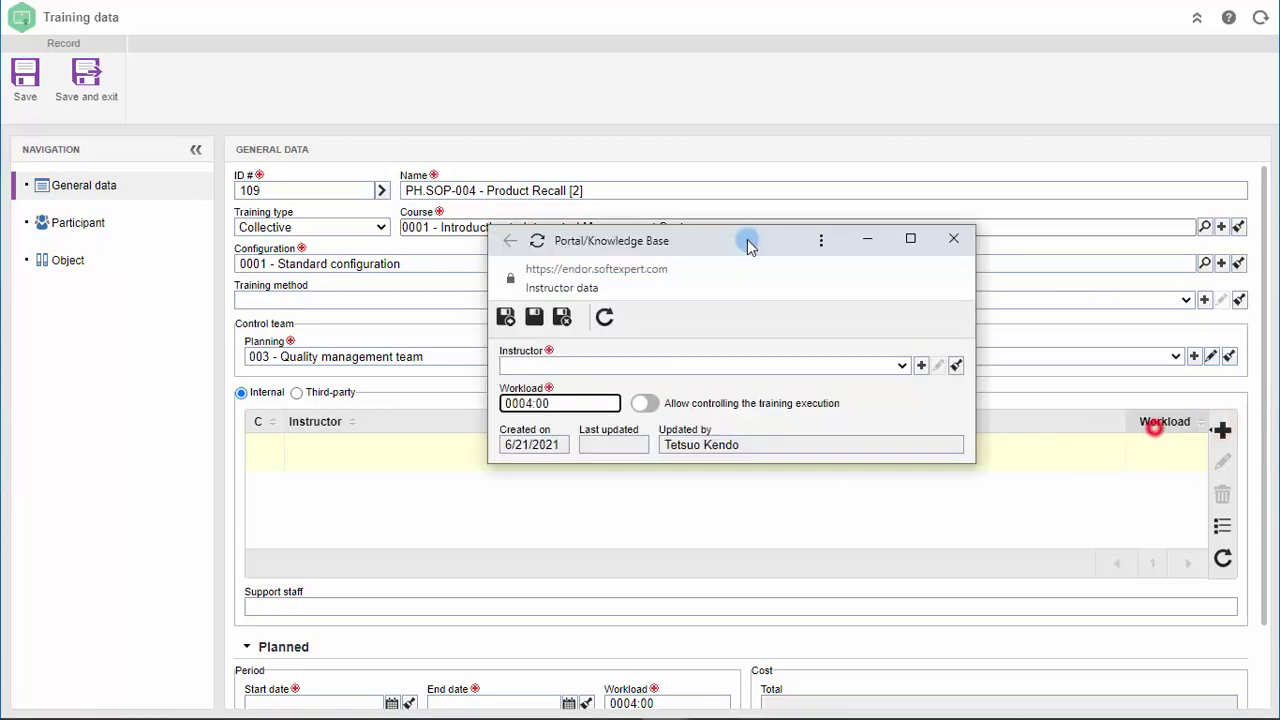
pyautogui.click(904, 365)
pyautogui.click(808, 400)
pyautogui.click(562, 316)
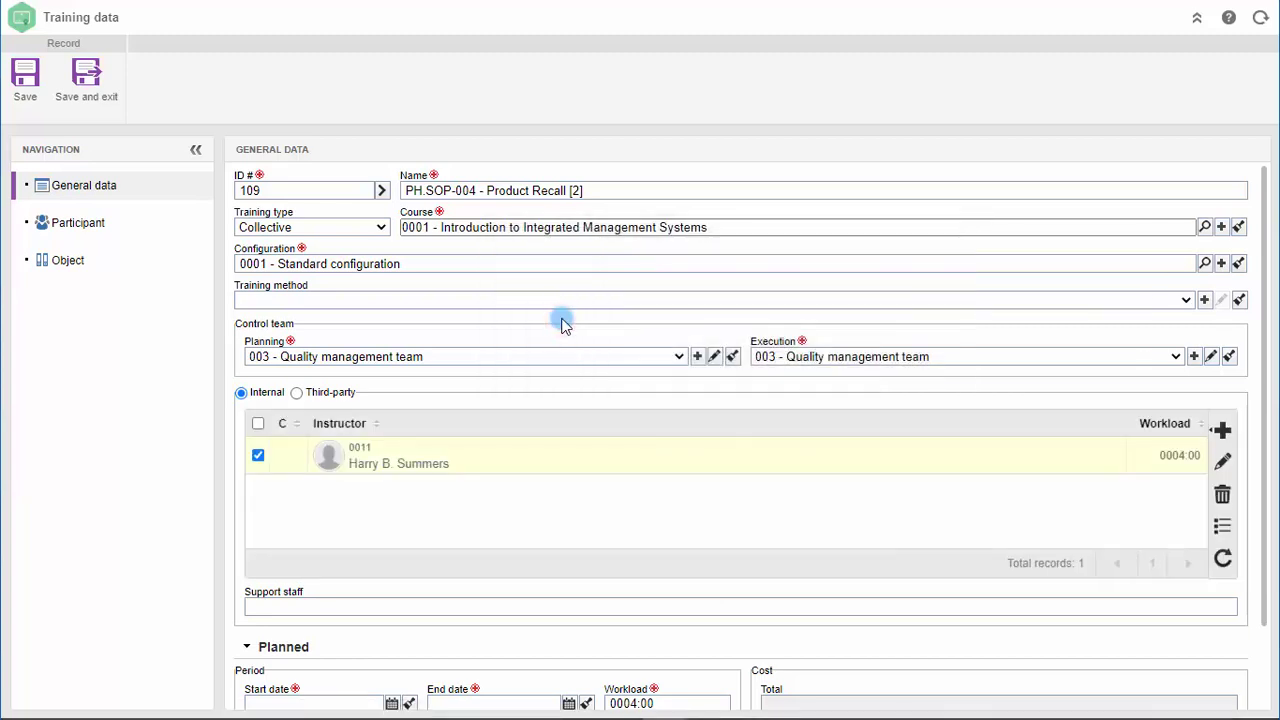
# Set the planned start and end dates to 6/21/2021.
pyautogui.scroll(-1, 555, 383)
pyautogui.click(392, 611)
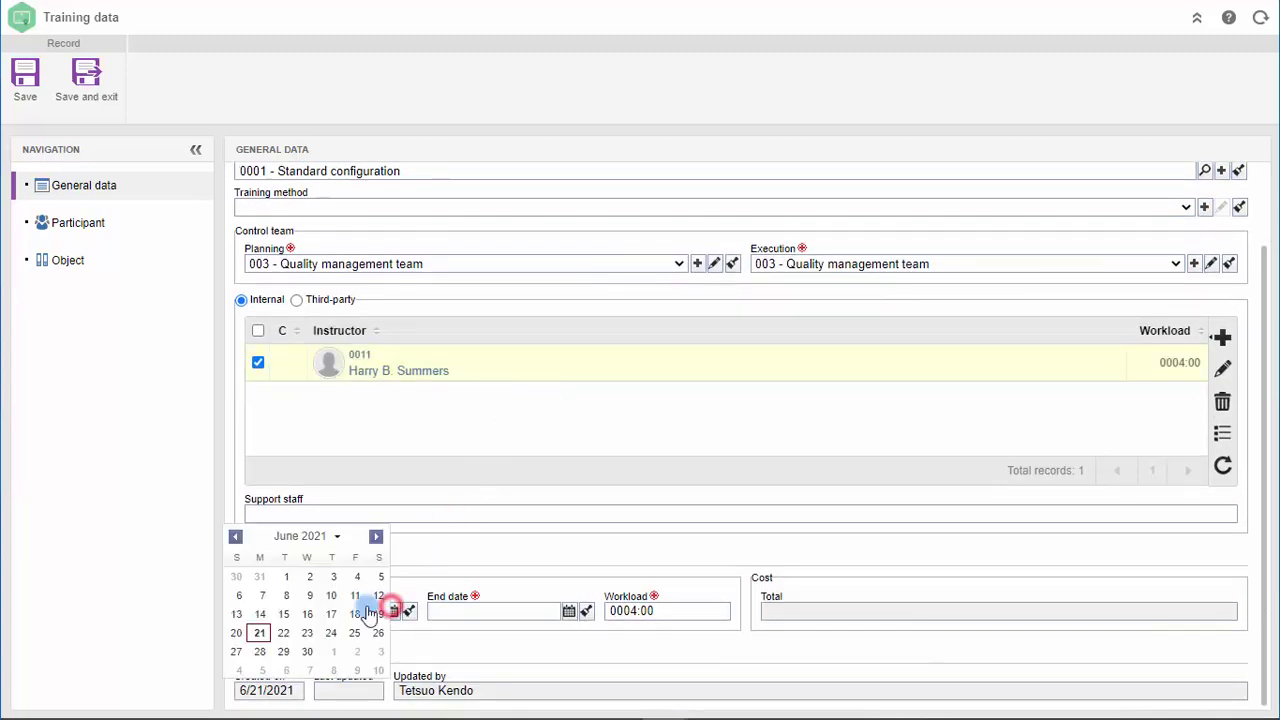
pyautogui.click(260, 633)
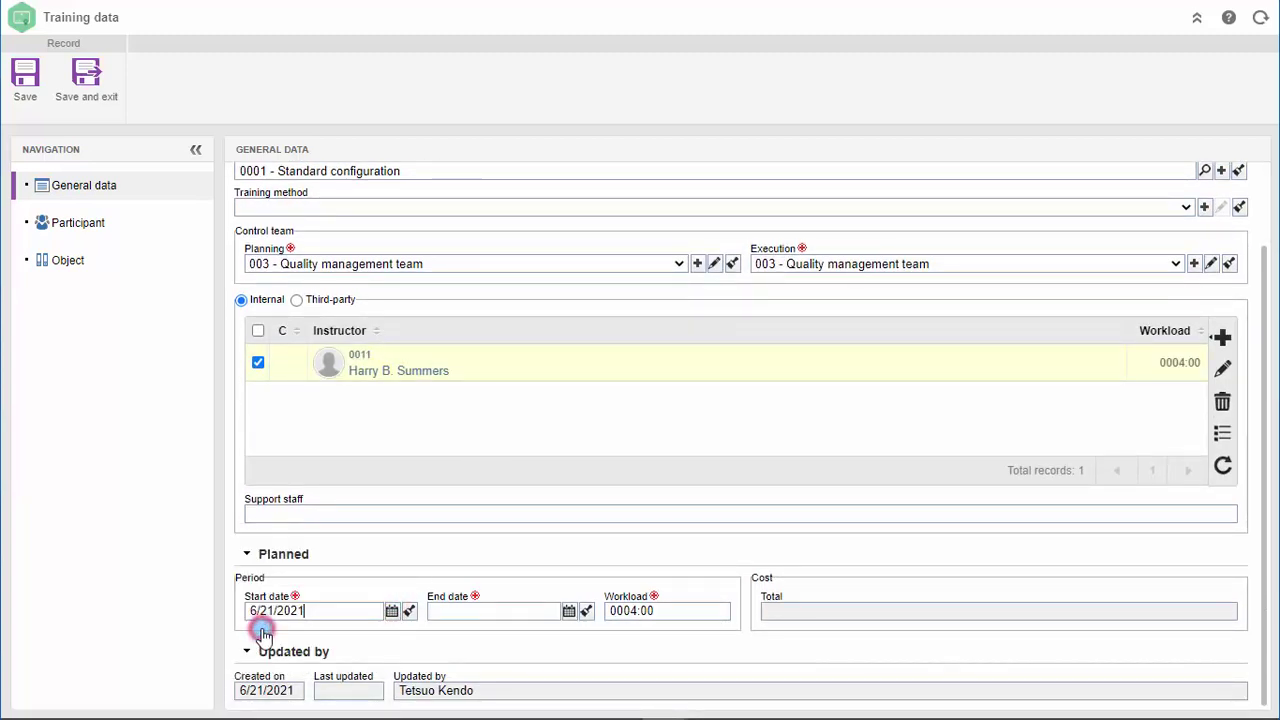
pyautogui.click(576, 613)
pyautogui.click(440, 632)
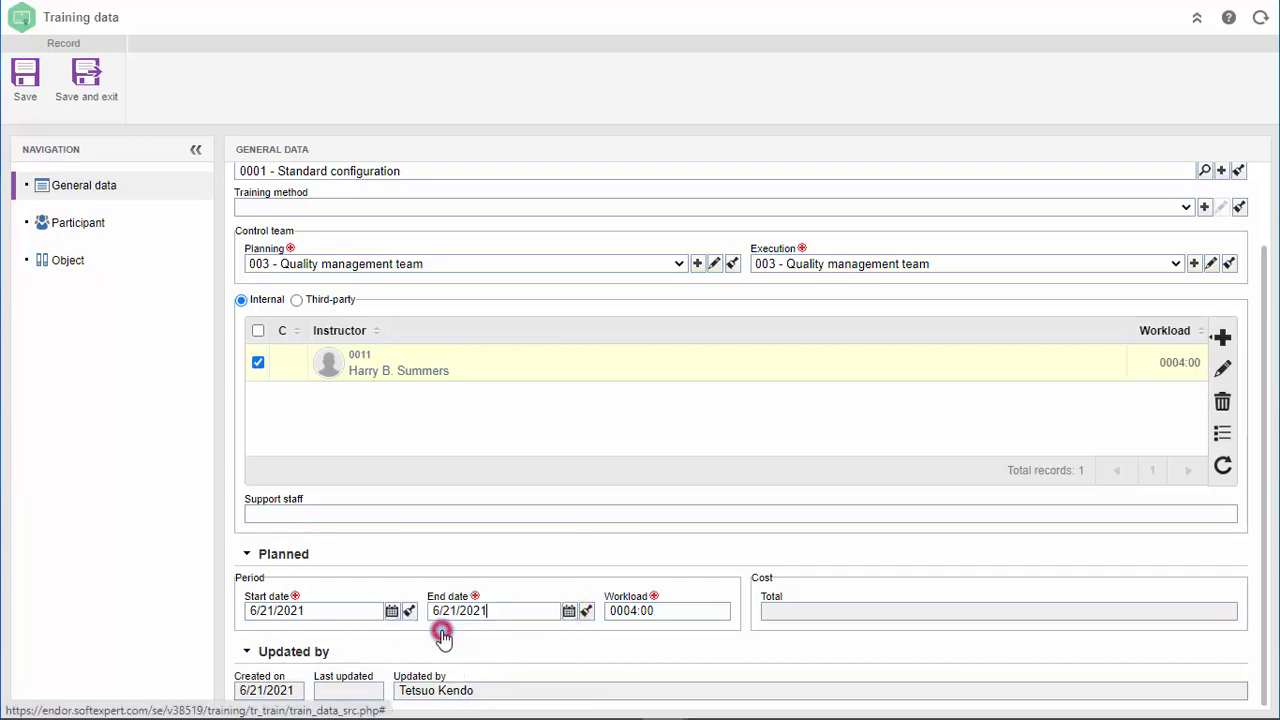
pyautogui.scroll(2, 445, 637)
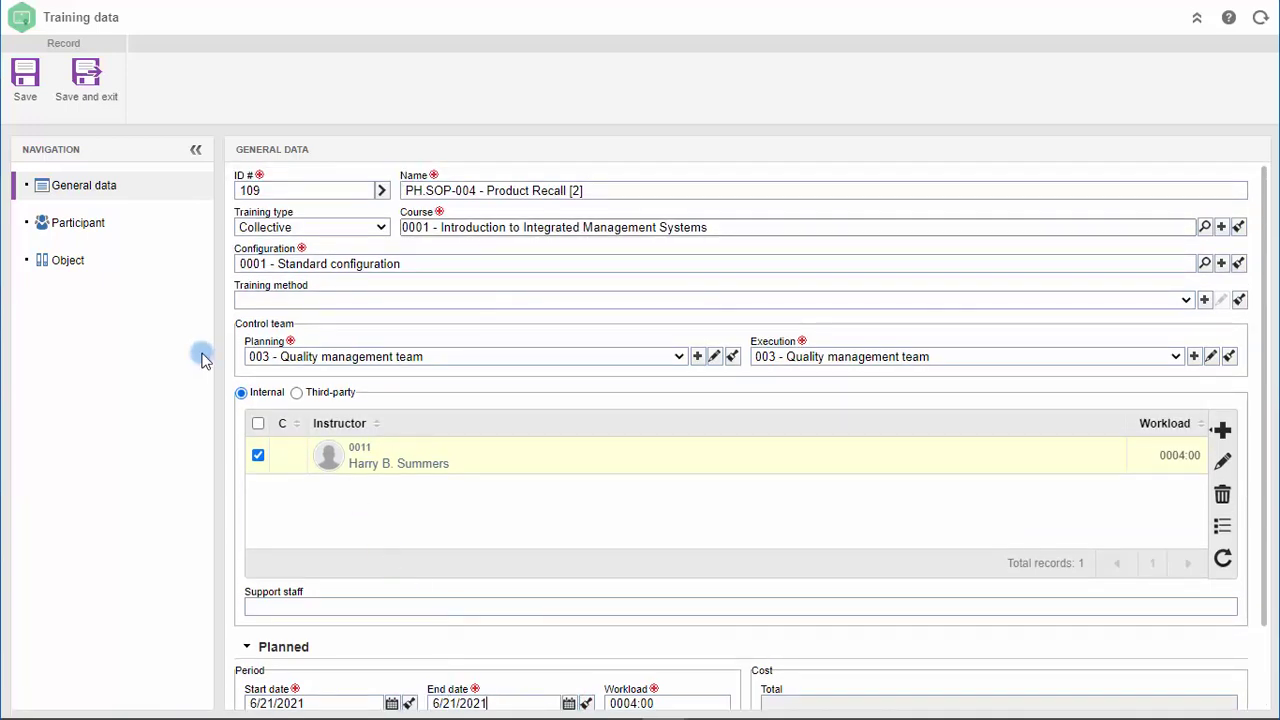
# Enroll all ten employees with pending required or desirable courses as participants, then save the training.
pyautogui.click(98, 224)
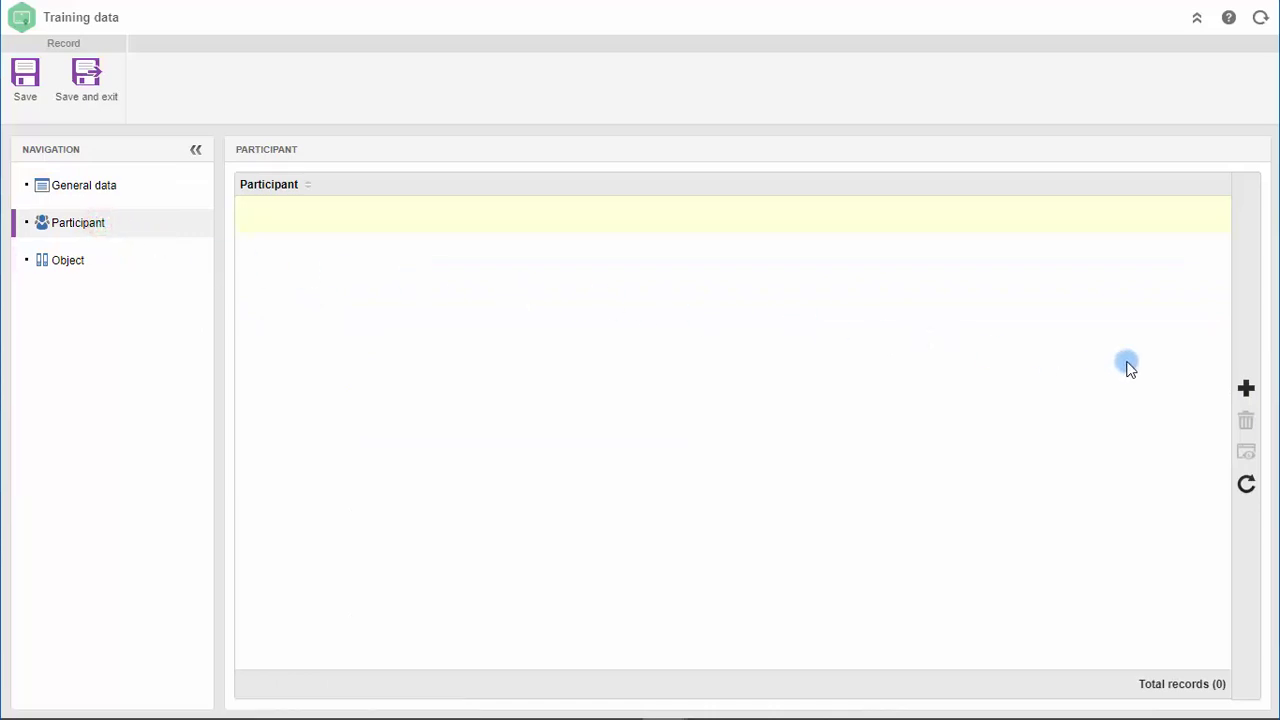
pyautogui.click(1246, 389)
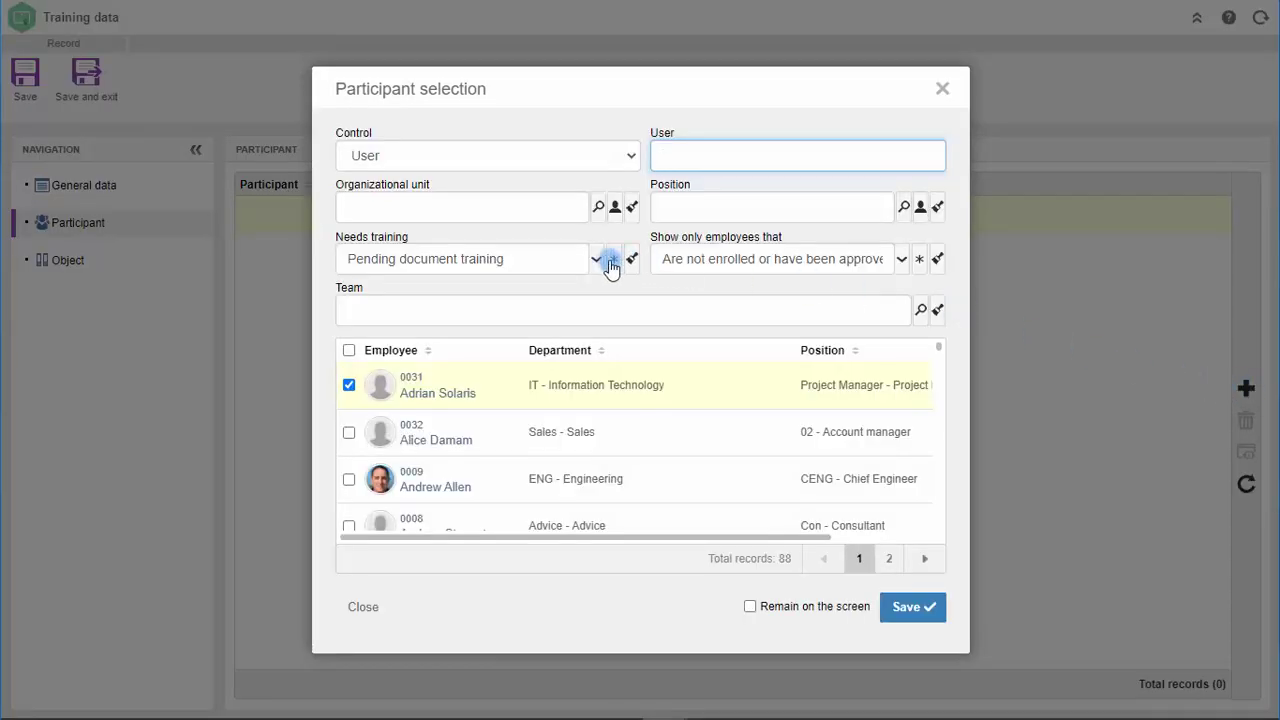
pyautogui.click(596, 260)
pyautogui.click(347, 287)
pyautogui.click(347, 305)
pyautogui.click(347, 376)
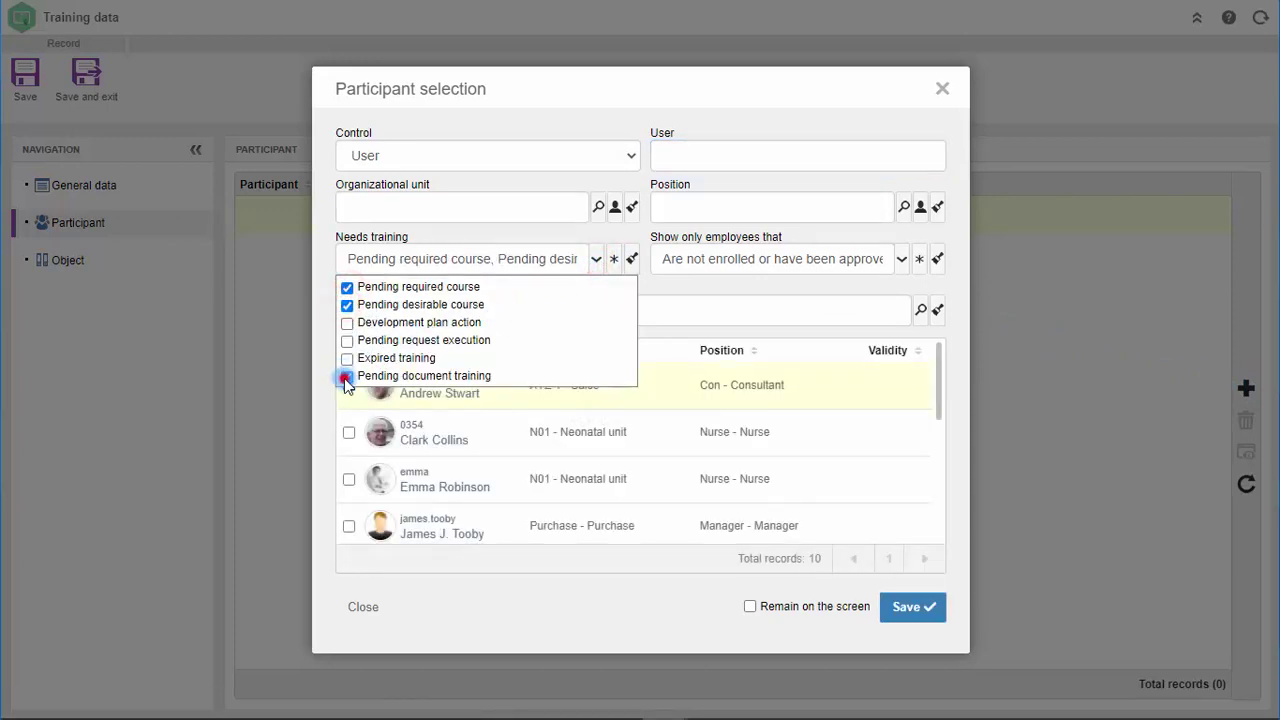
pyautogui.click(663, 288)
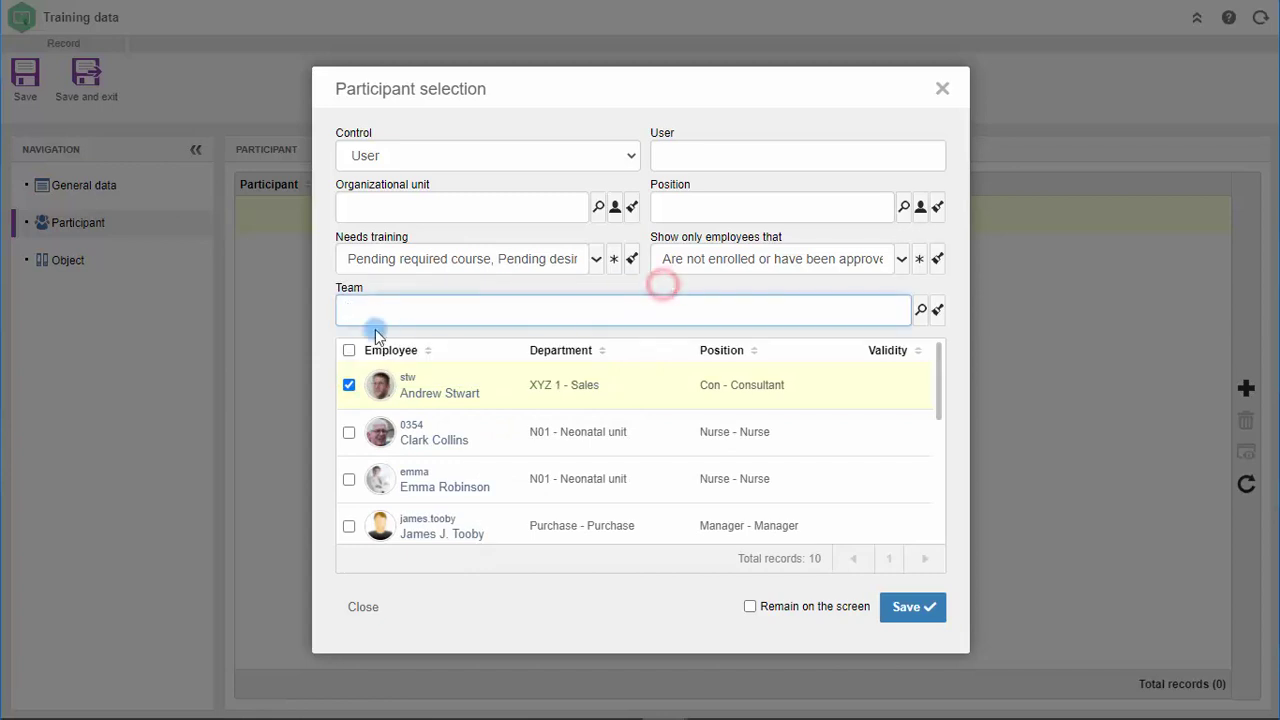
pyautogui.click(349, 351)
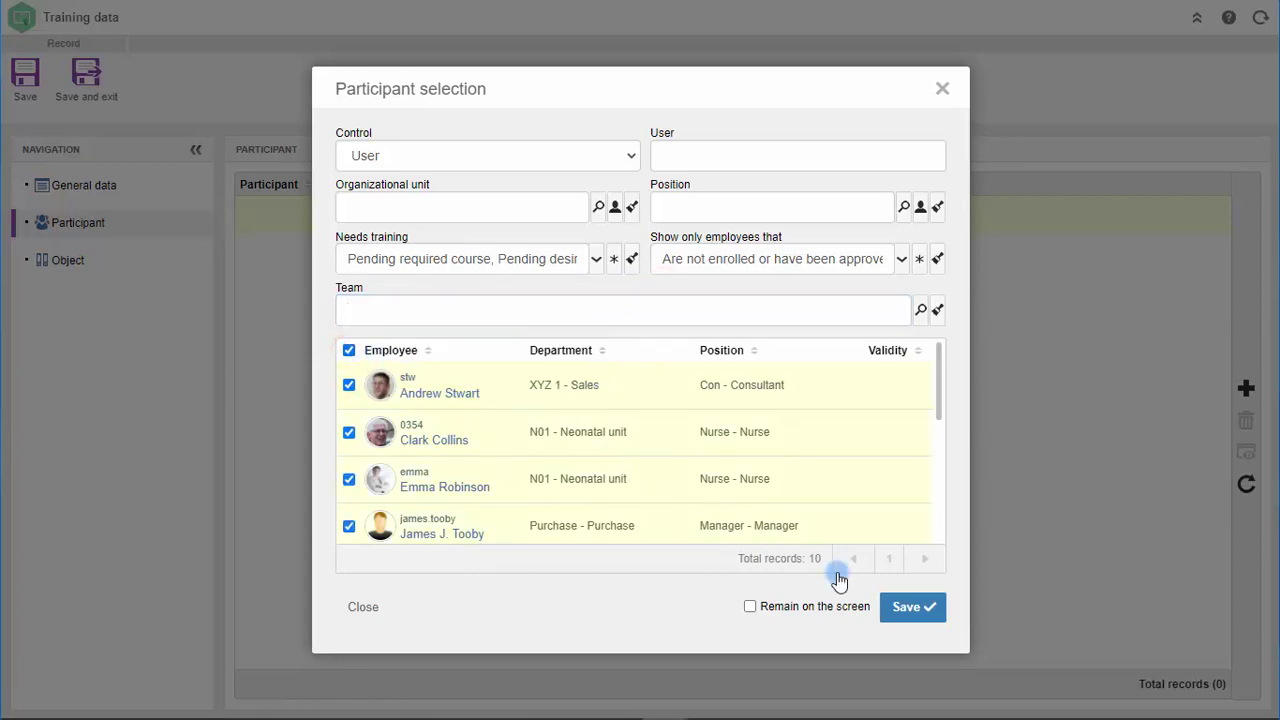
pyautogui.click(905, 606)
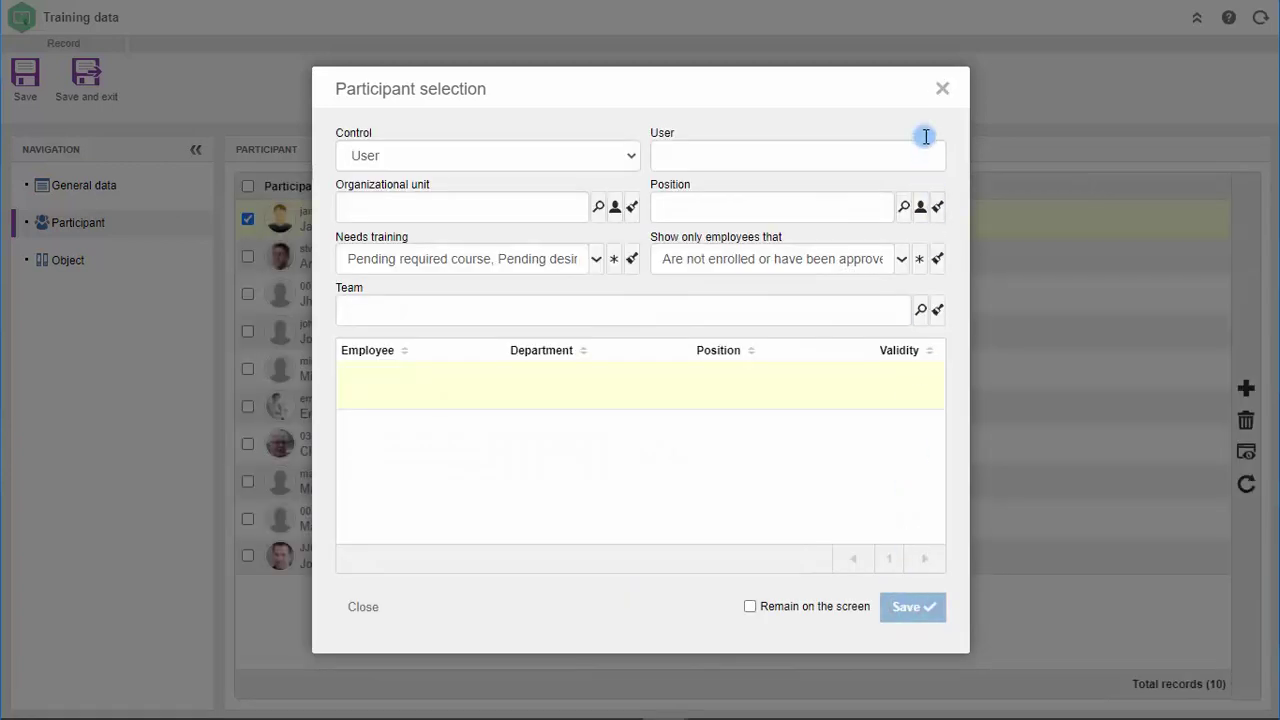
pyautogui.click(942, 88)
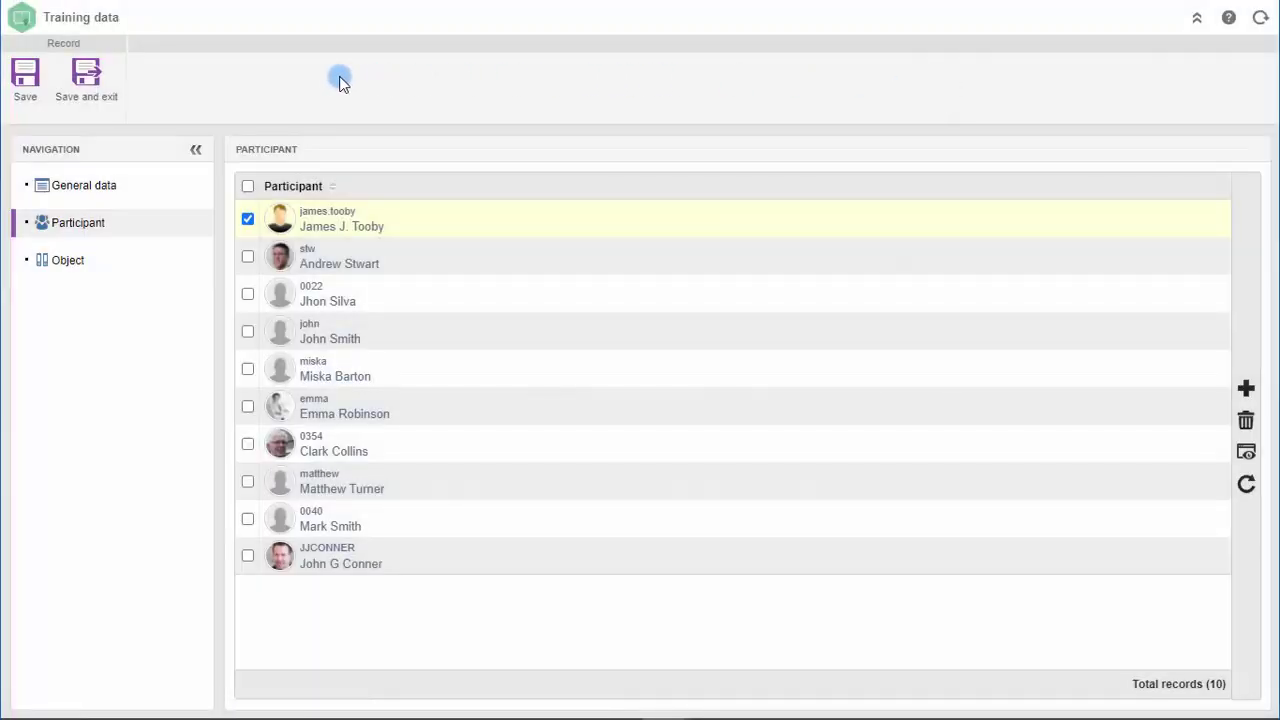
pyautogui.click(100, 80)
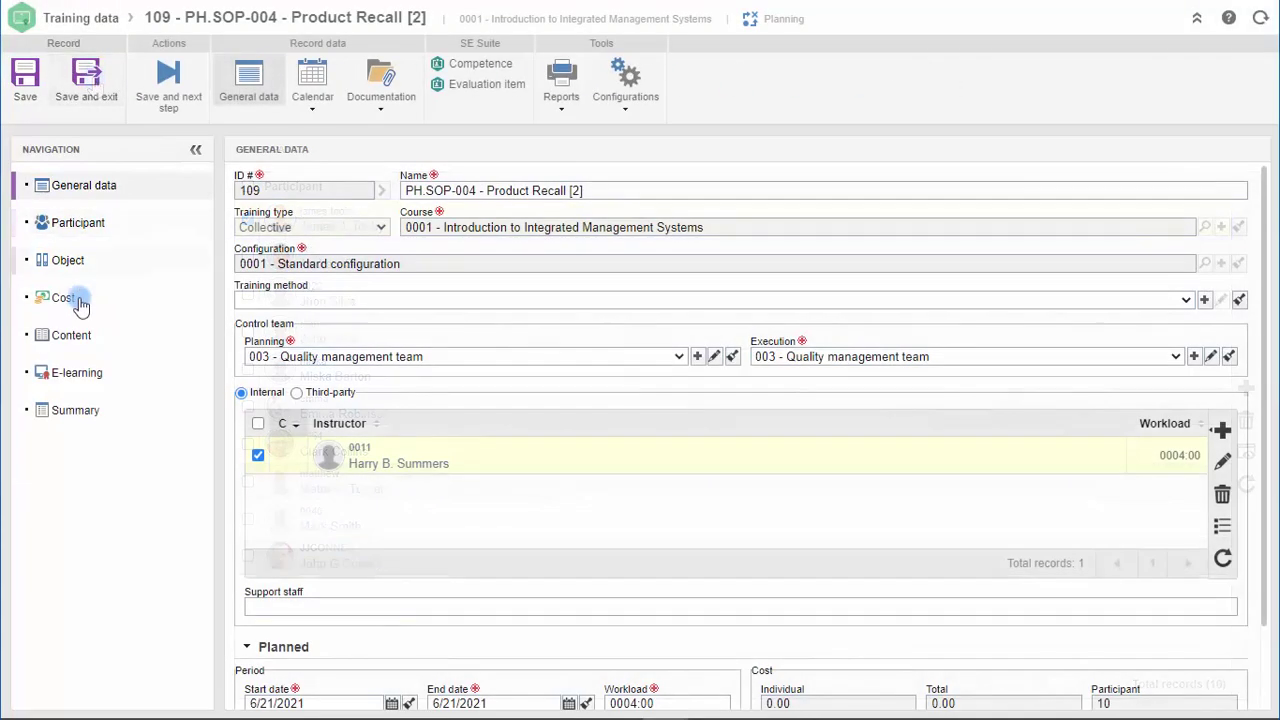
# Add fixed cost CT01 Third-party services at 145.00, bringing fixed costs to $177.00.
pyautogui.click(78, 299)
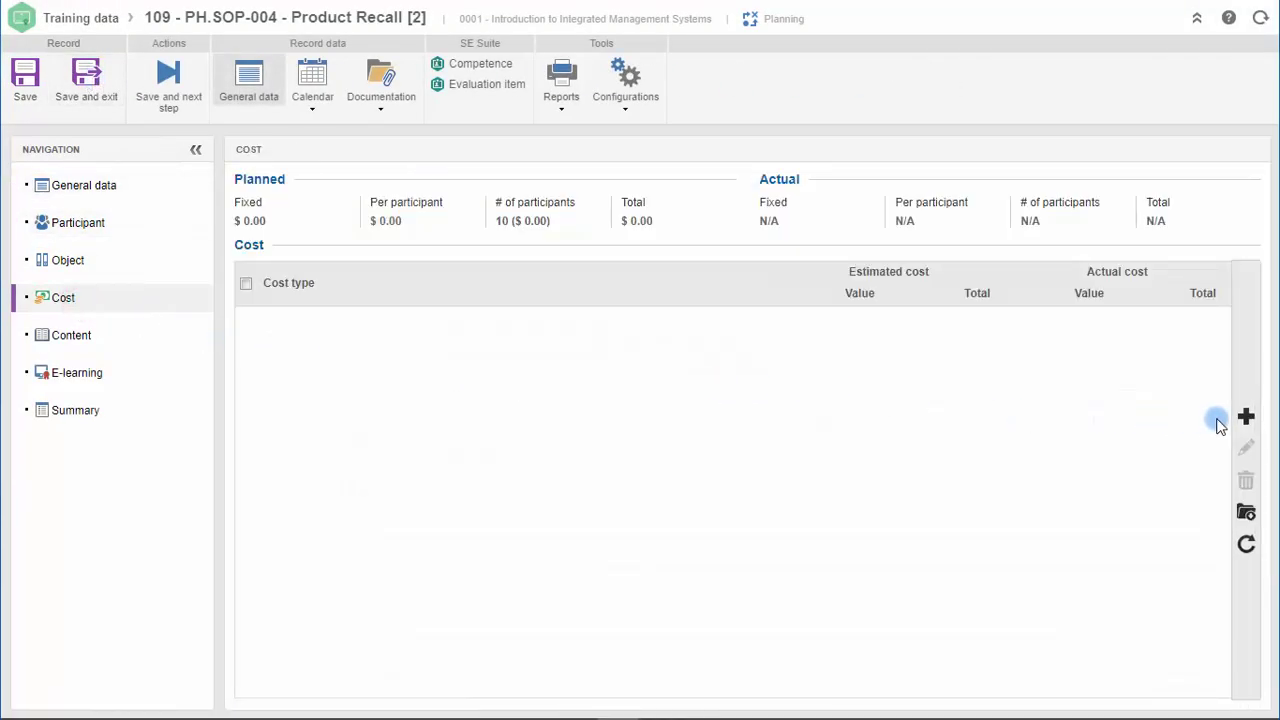
pyautogui.click(1246, 416)
pyautogui.click(605, 258)
pyautogui.click(593, 280)
pyautogui.click(530, 316)
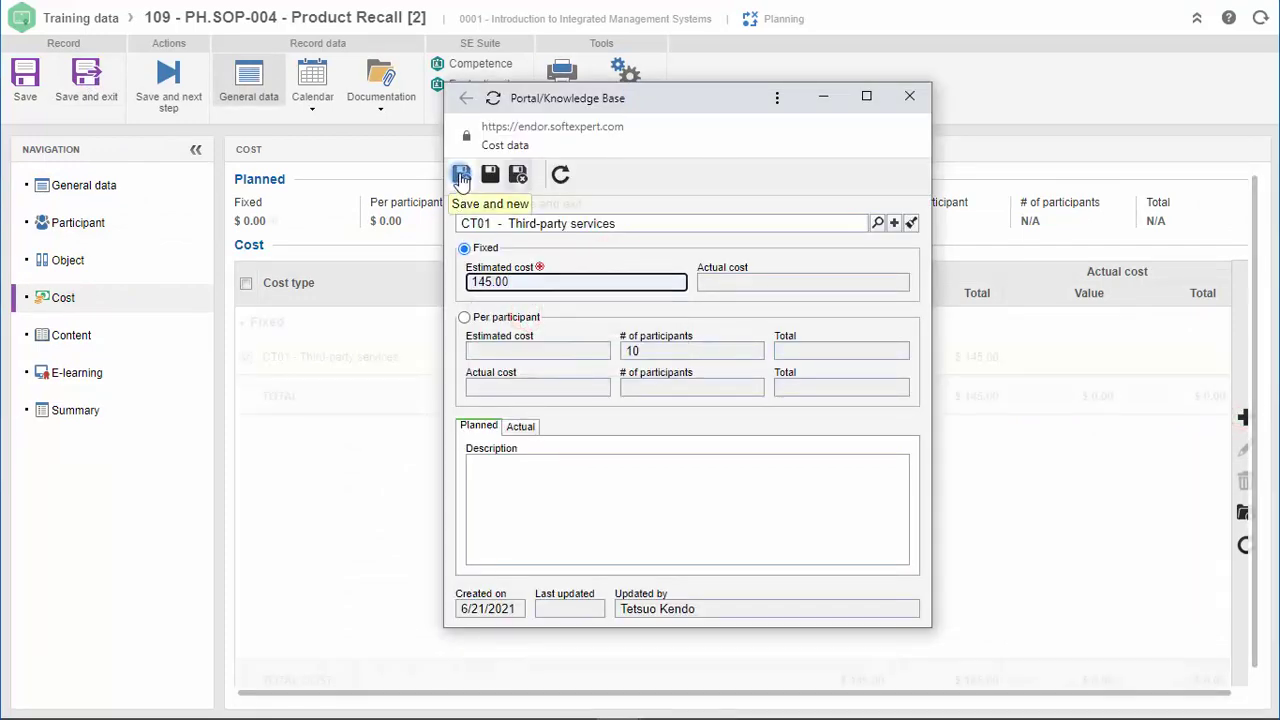
pyautogui.click(517, 174)
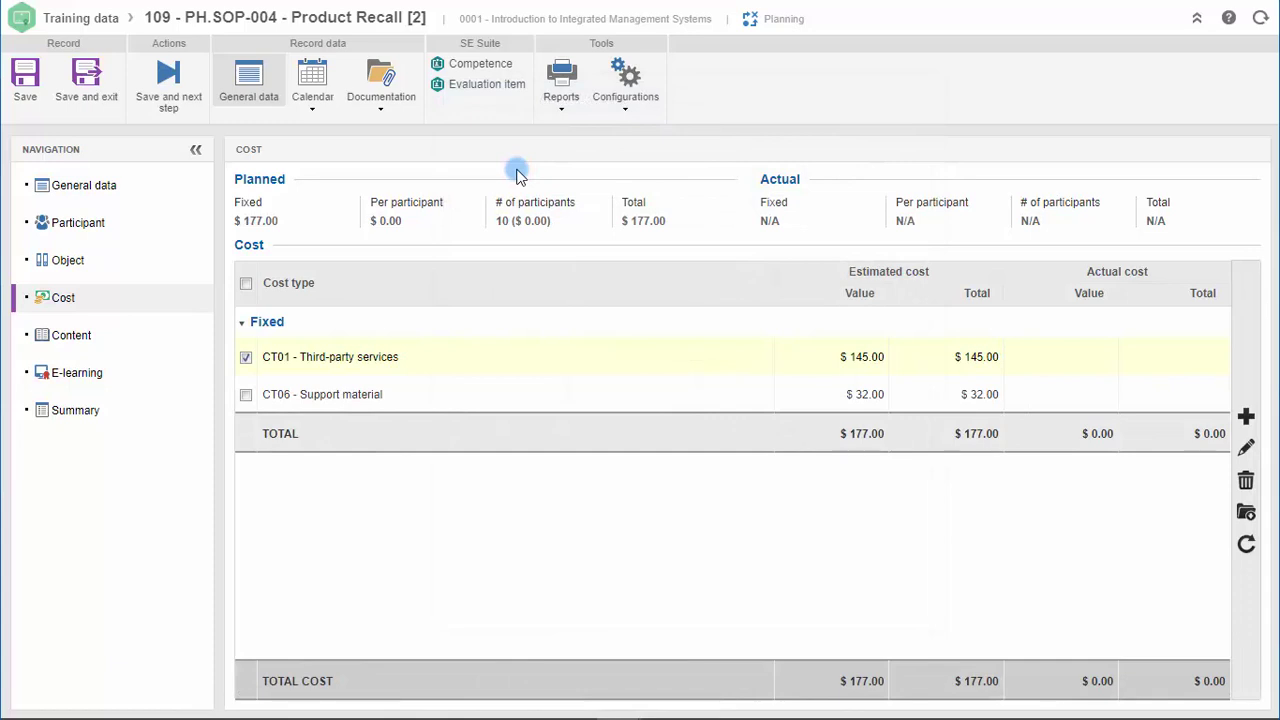
pyautogui.click(312, 100)
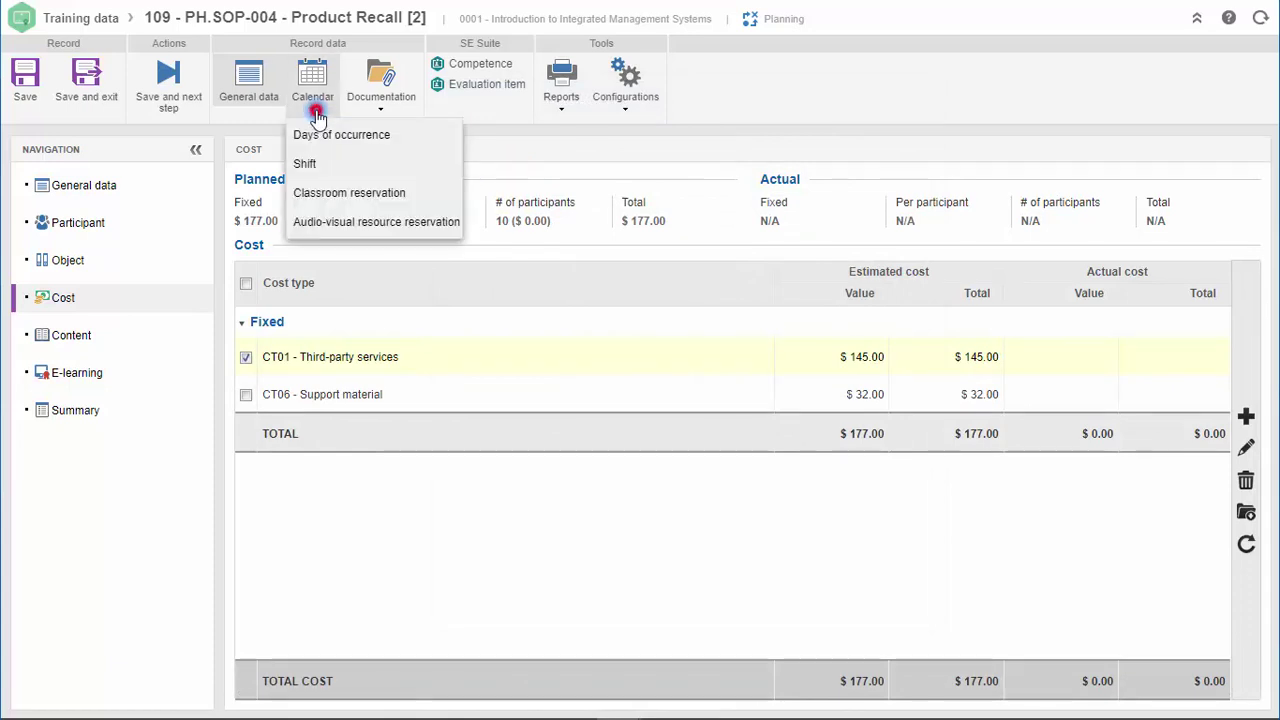
# Reserve Classroom 01 as the training place.
pyautogui.click(340, 193)
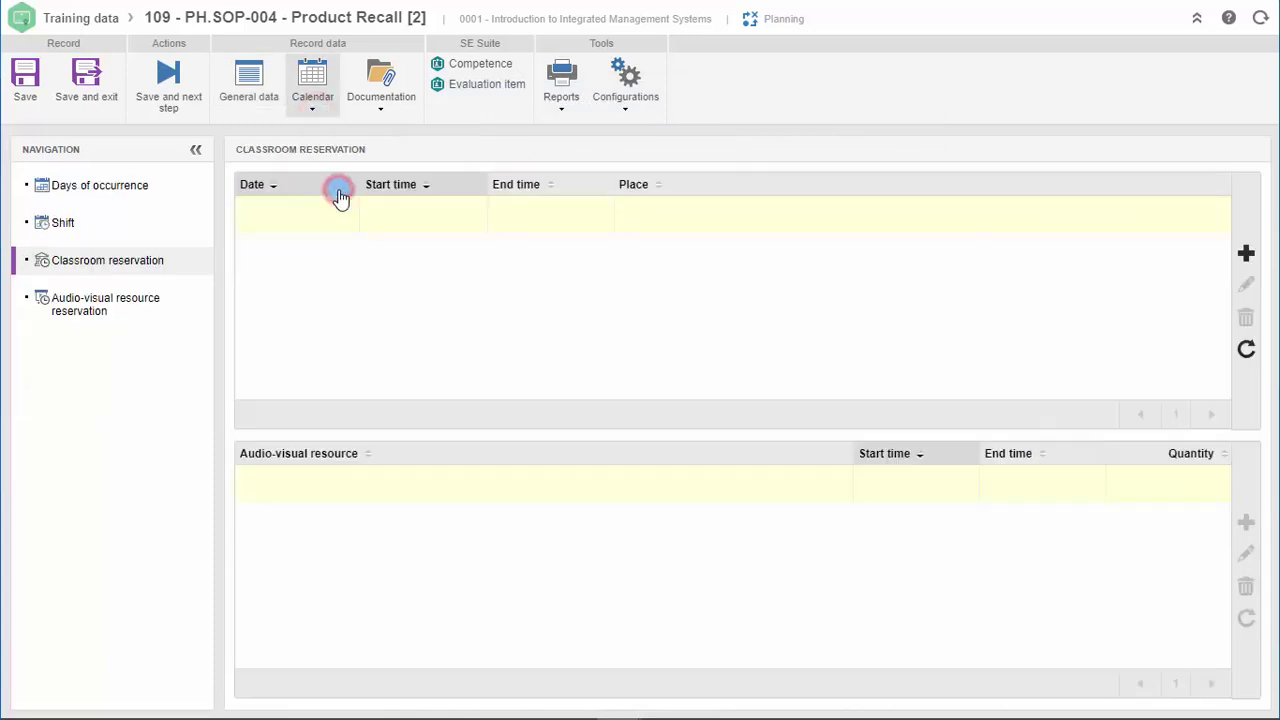
pyautogui.click(1246, 253)
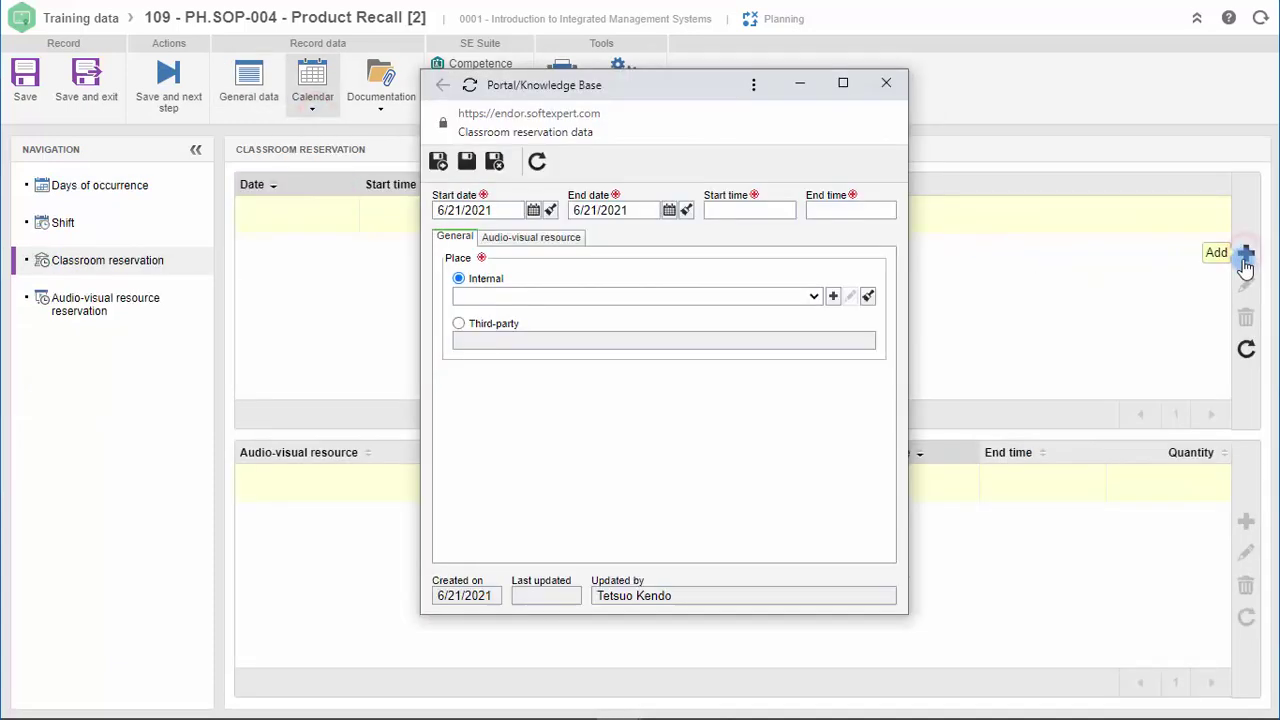
pyautogui.click(815, 298)
pyautogui.click(651, 330)
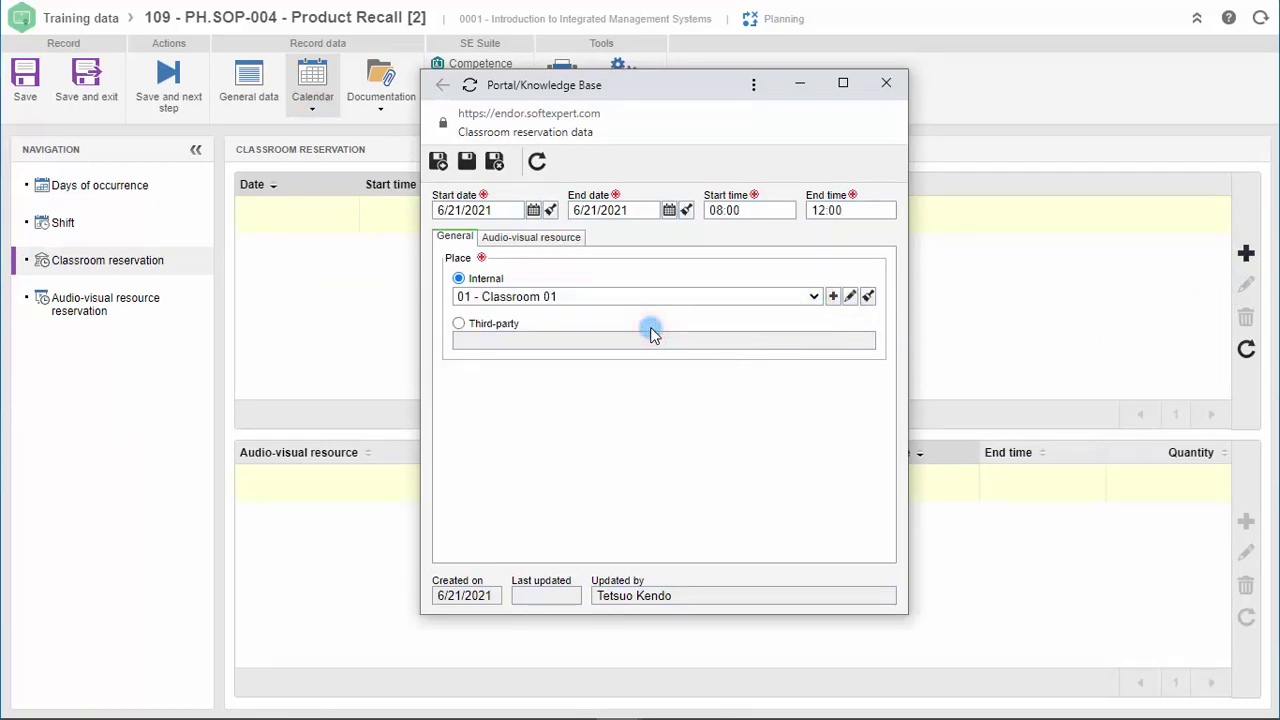
pyautogui.click(497, 164)
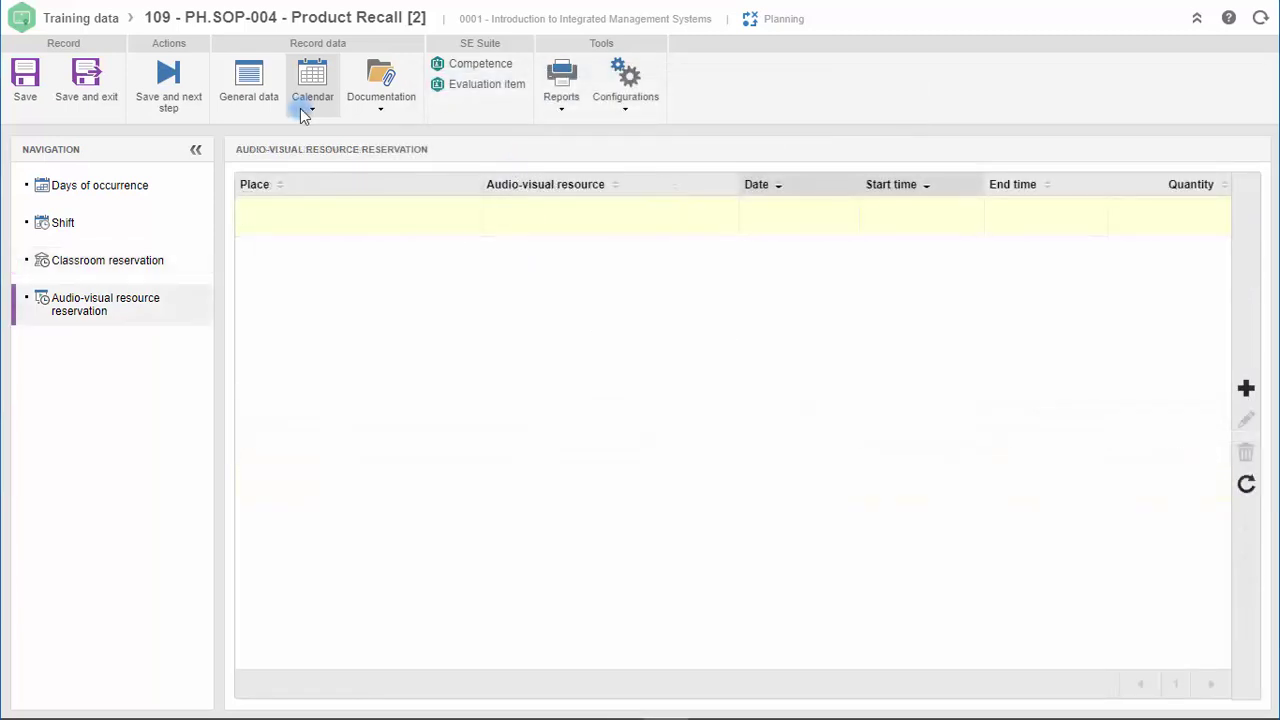
# Reserve a Projector in Classroom 01 for 6/21/2021, 08:00–12:00.
pyautogui.click(304, 116)
pyautogui.click(313, 226)
pyautogui.click(1246, 388)
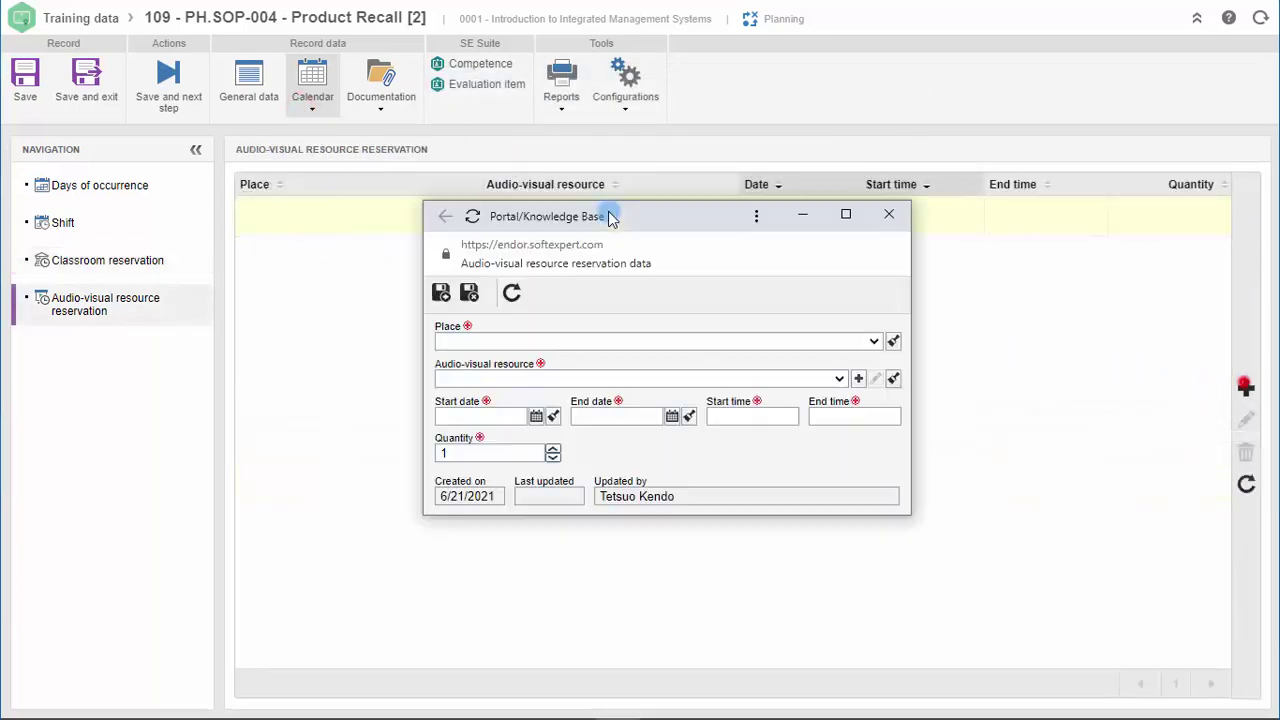
pyautogui.click(875, 342)
pyautogui.click(820, 374)
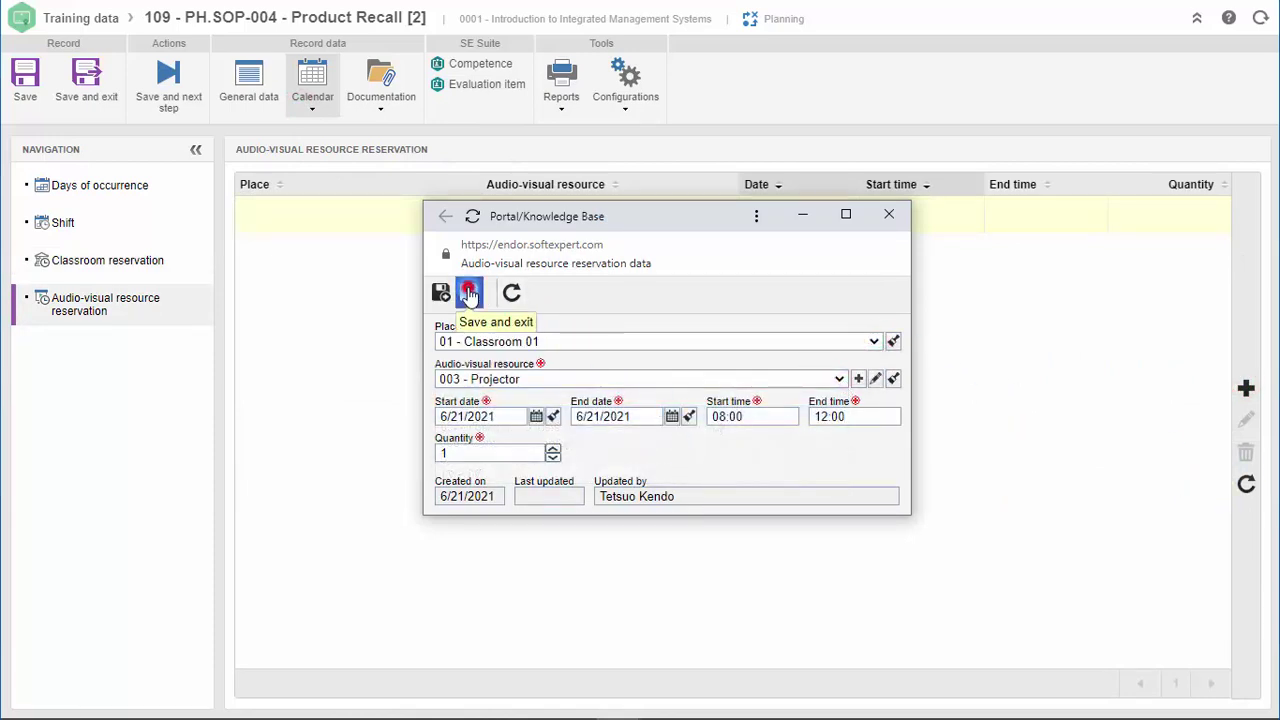
pyautogui.click(469, 292)
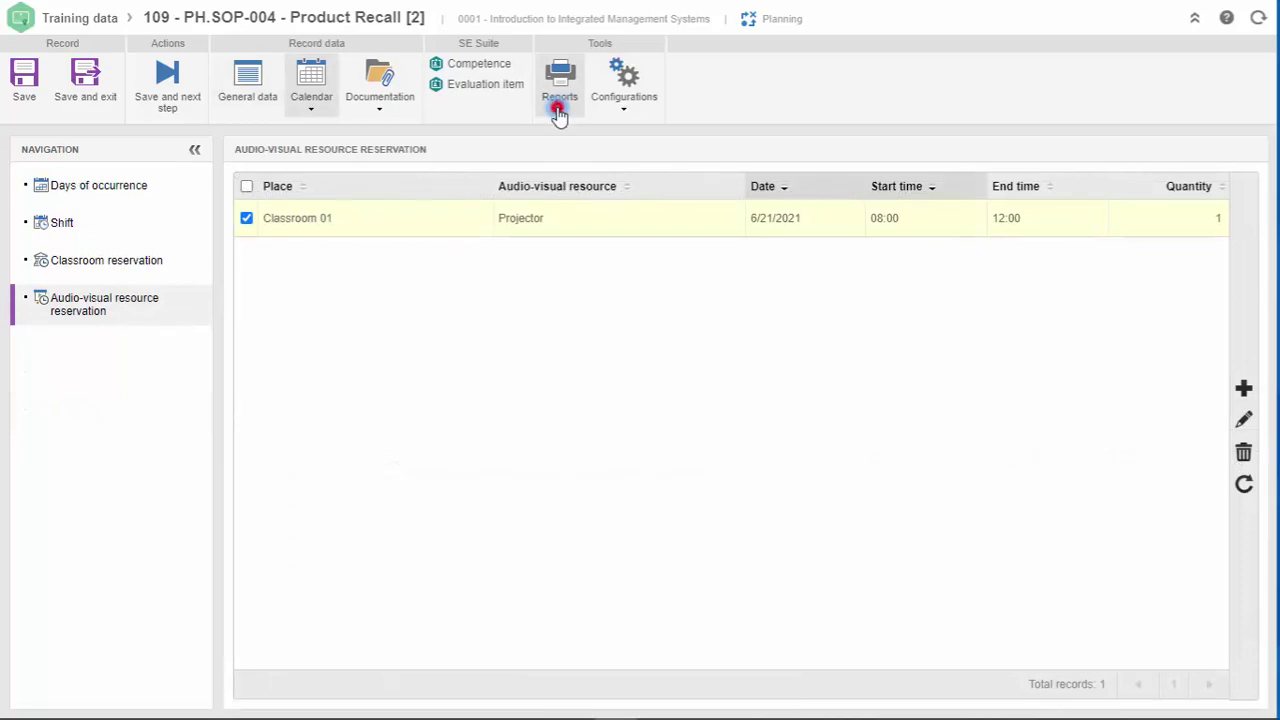
# Generate the Participants list report, then confirm finishing the training planning.
pyautogui.click(558, 108)
pyautogui.click(559, 166)
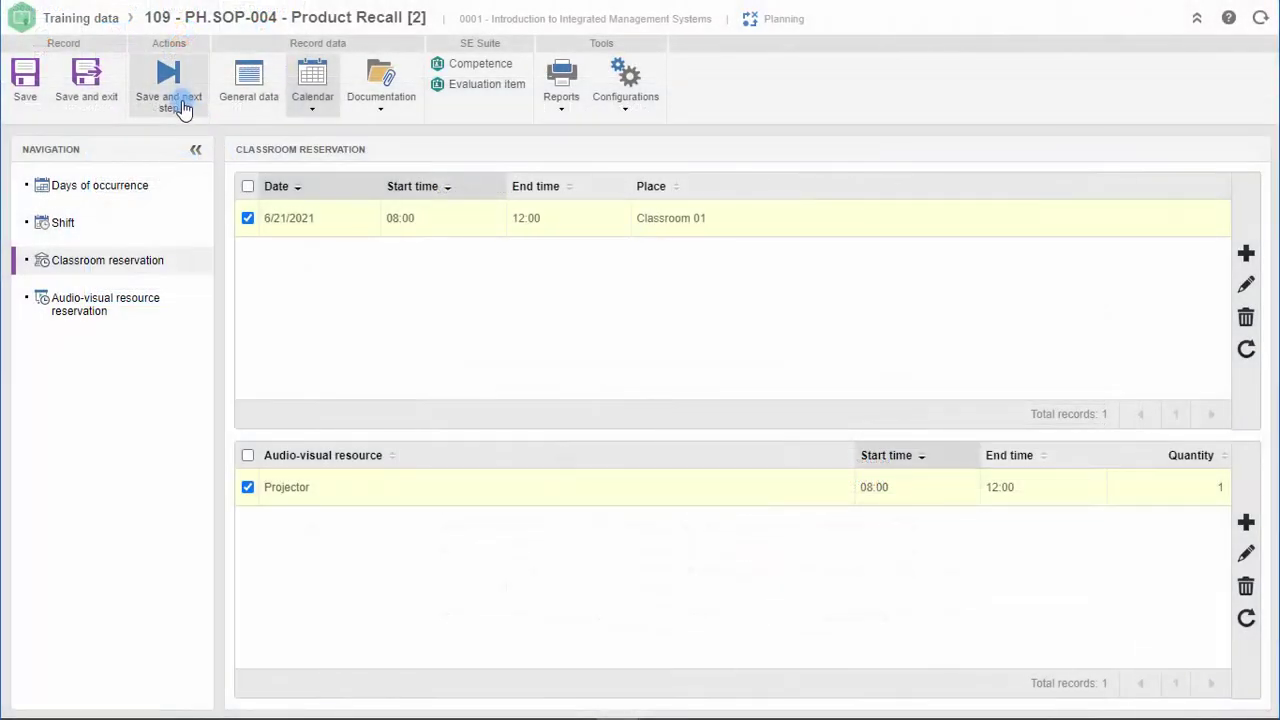
pyautogui.click(170, 97)
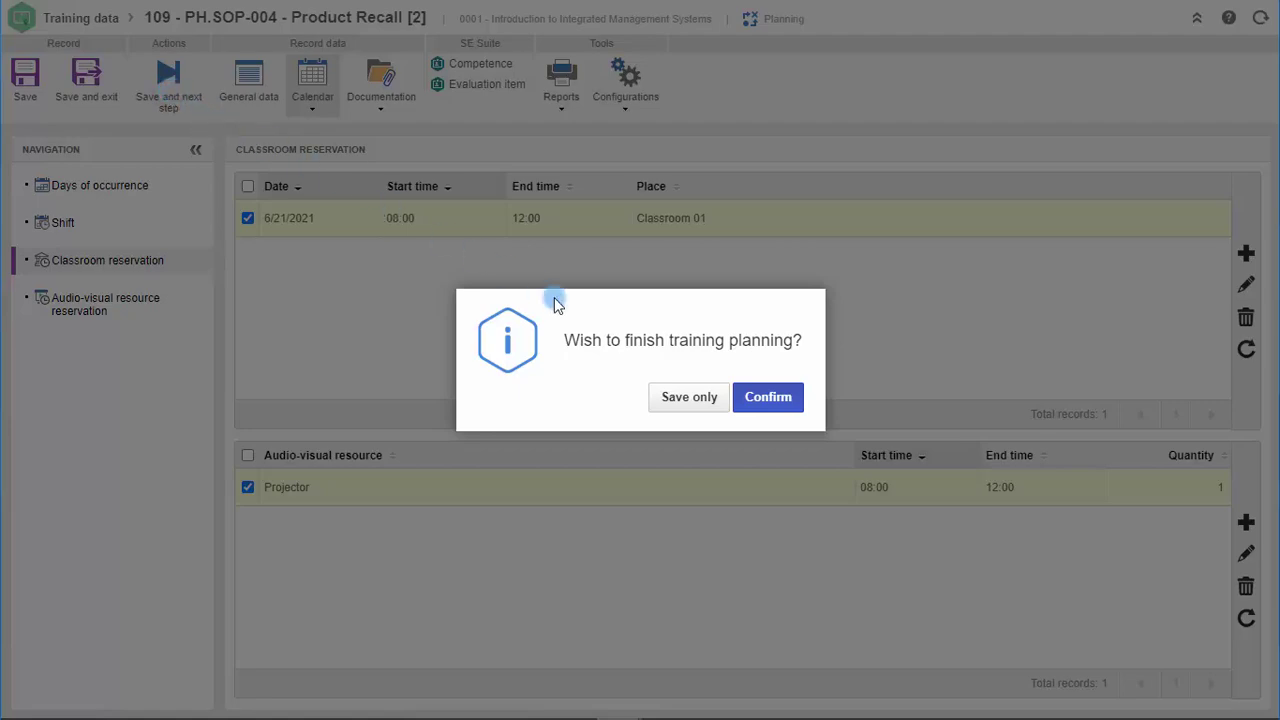
pyautogui.click(757, 398)
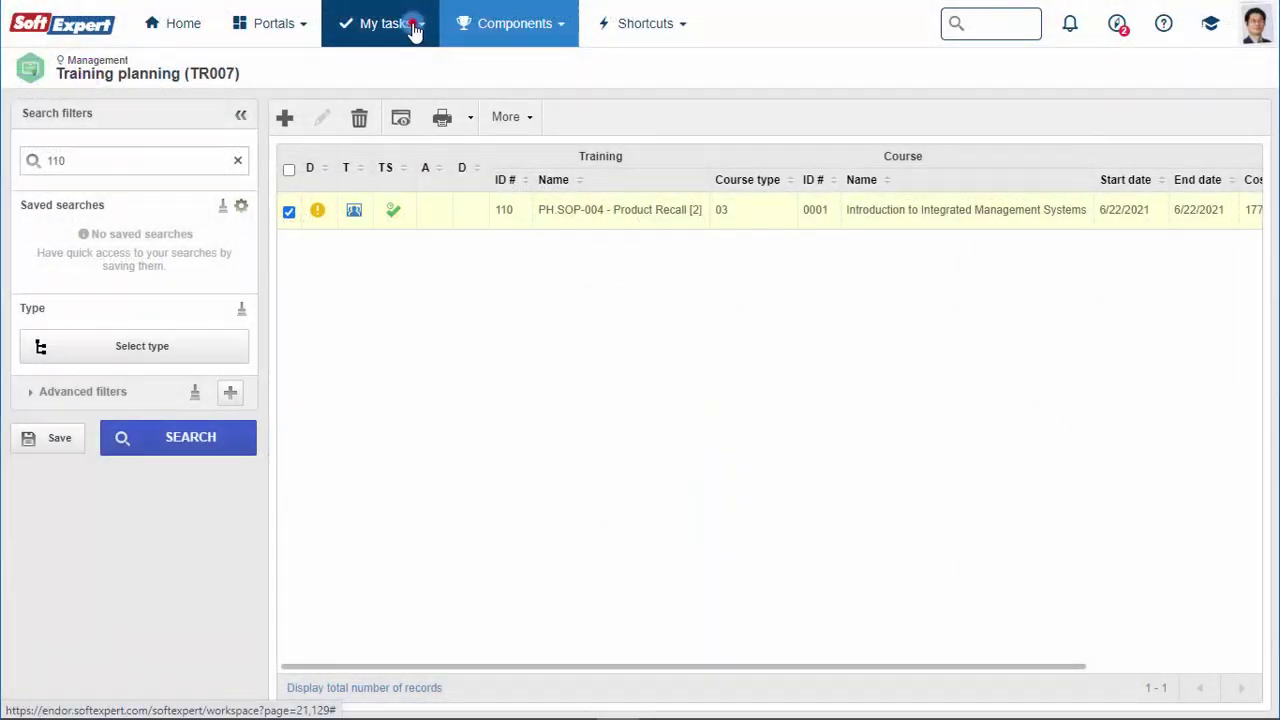
# Approve training 110's planning after reviewing its 11 participants and $177.00 cost.
pyautogui.click(406, 23)
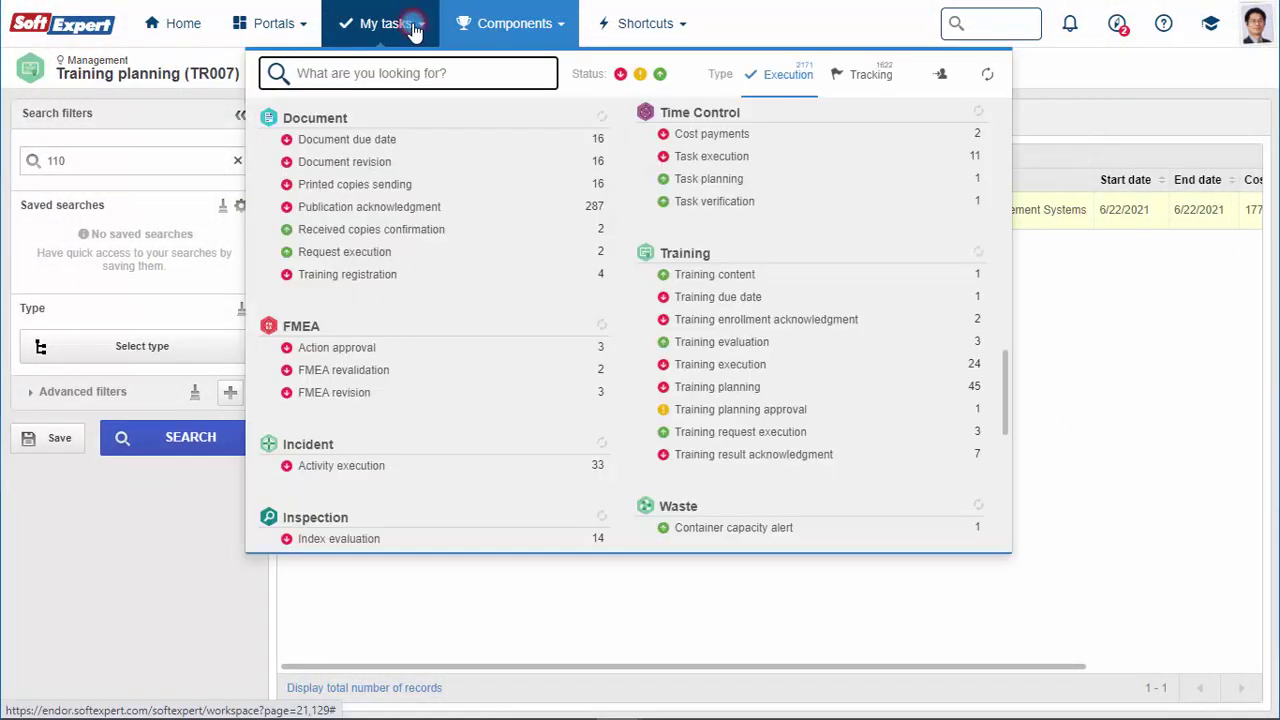
pyautogui.click(794, 411)
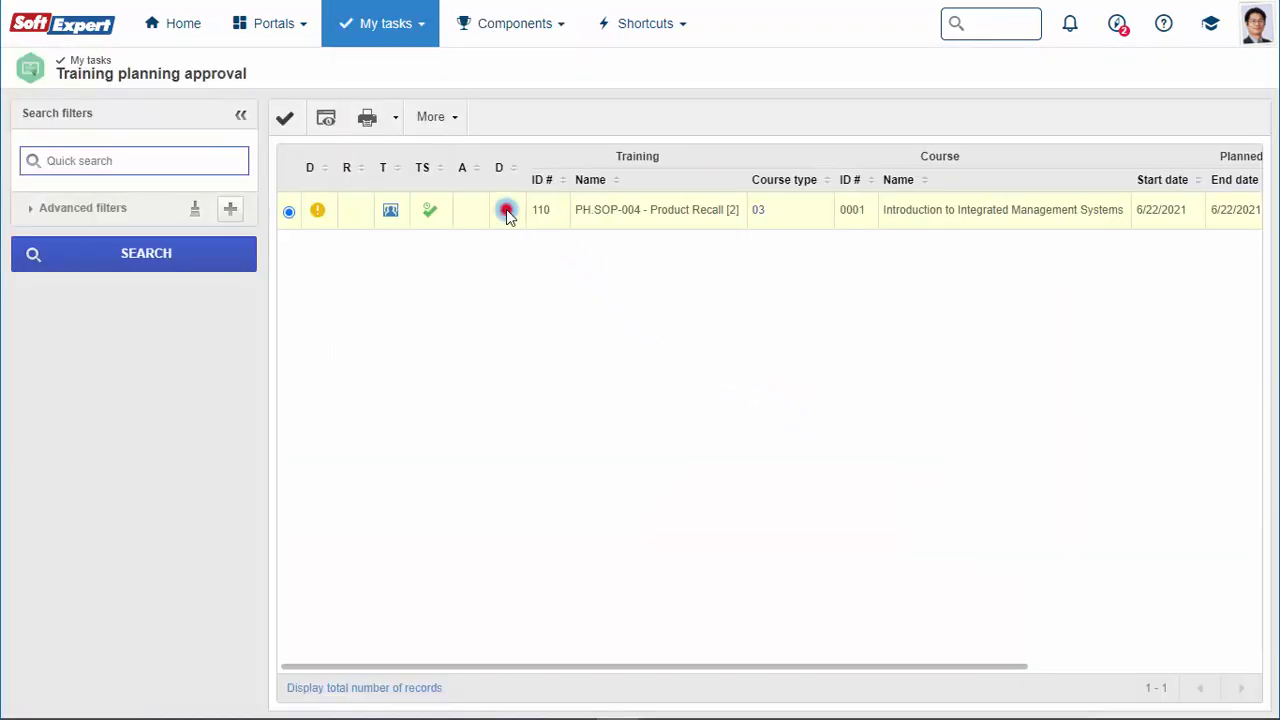
pyautogui.click(284, 118)
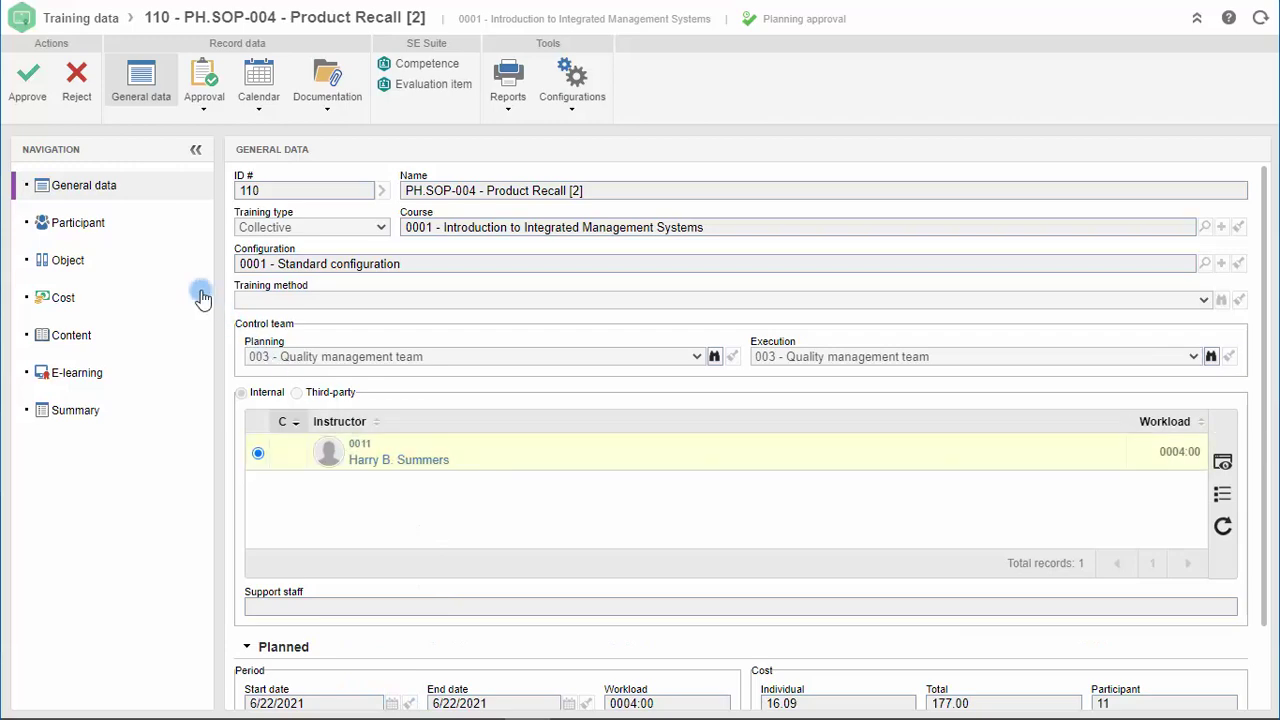
pyautogui.click(112, 222)
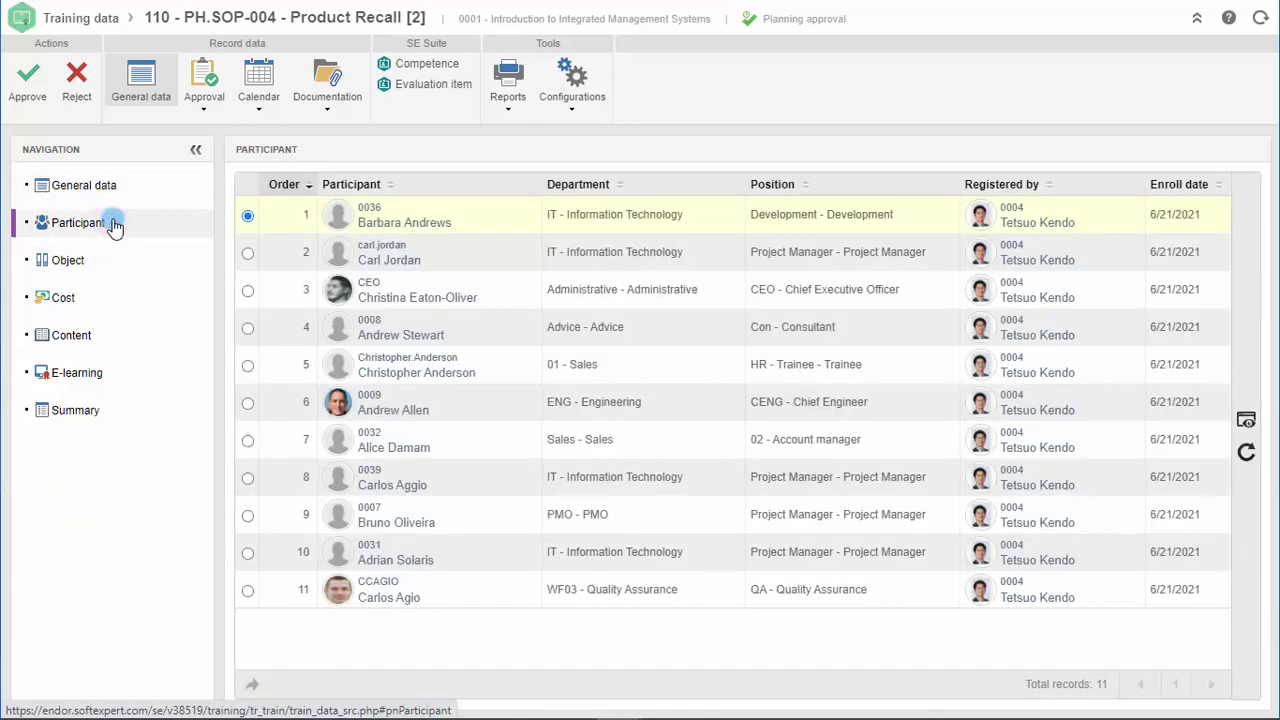
pyautogui.click(67, 299)
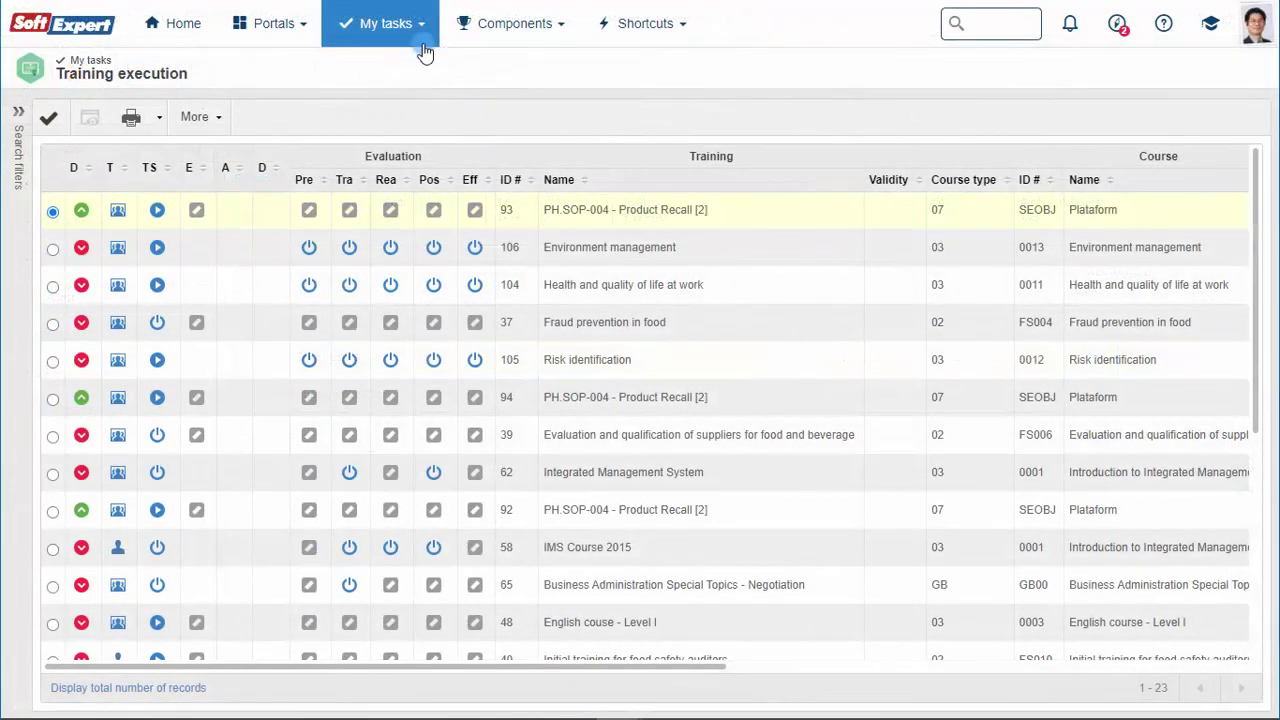
# Open the training execution task and set the actual end date to 6/21/2021.
pyautogui.click(420, 26)
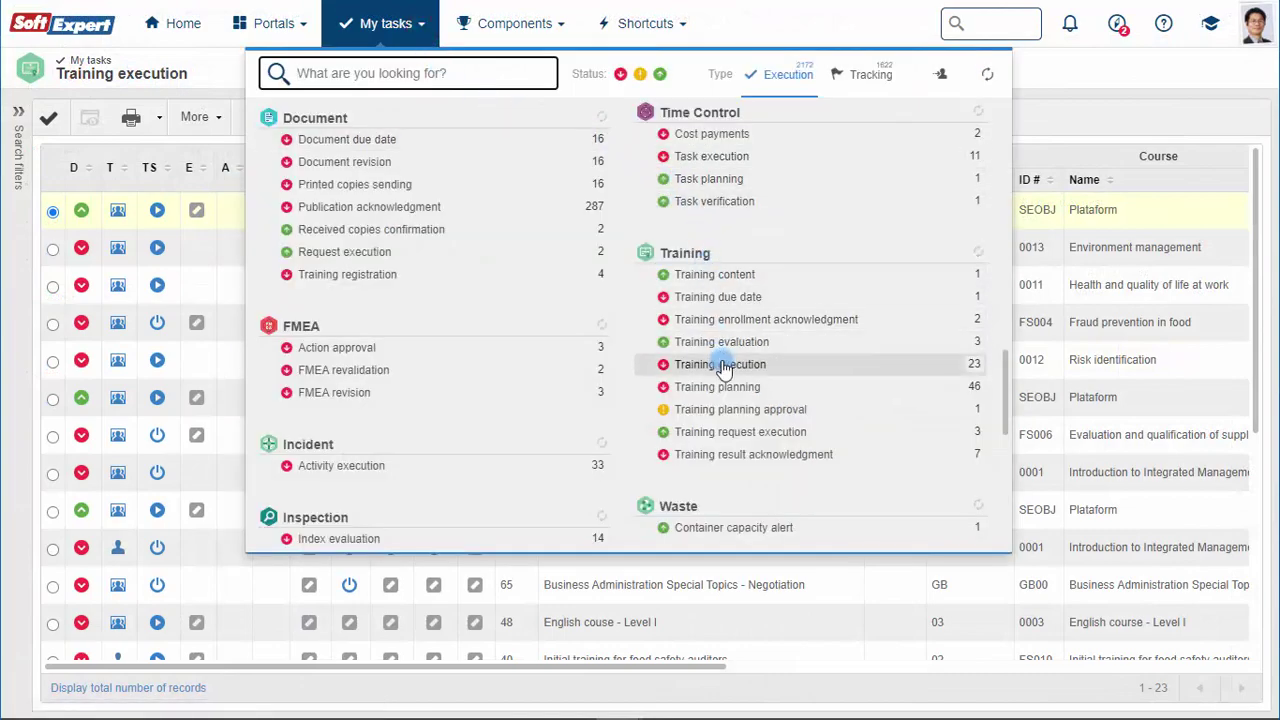
pyautogui.click(720, 364)
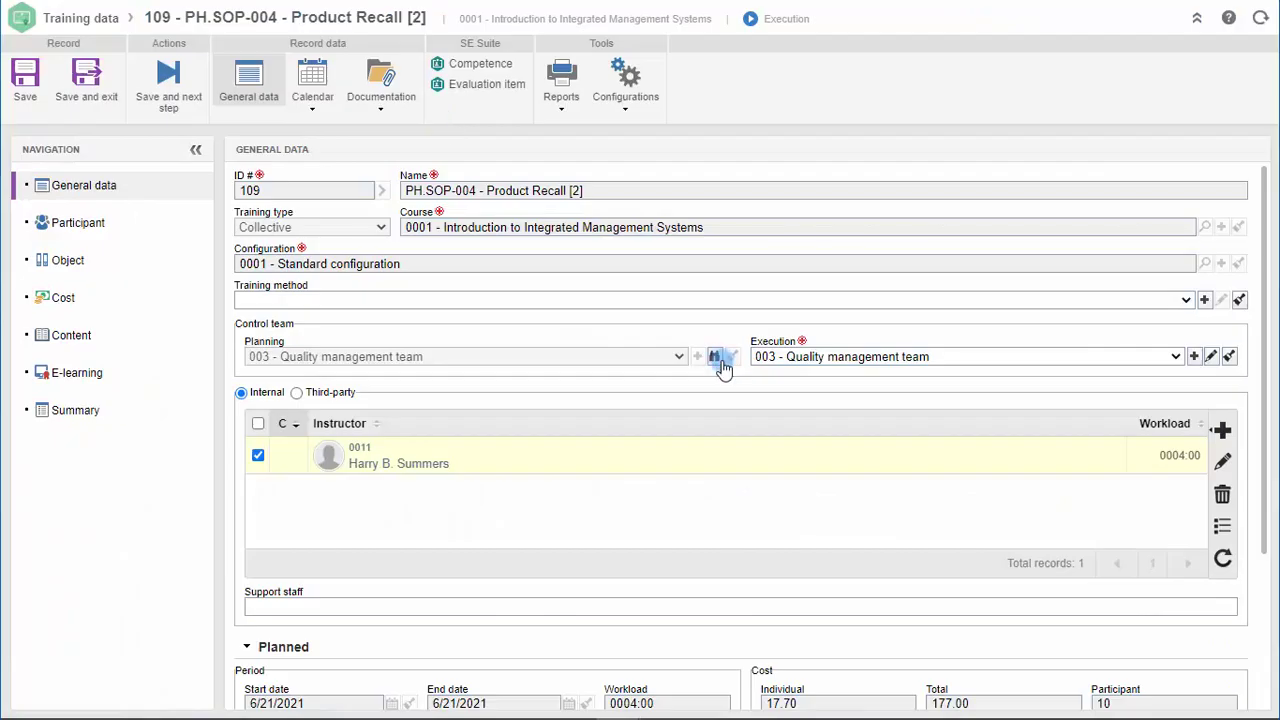
pyautogui.scroll(-3, 722, 368)
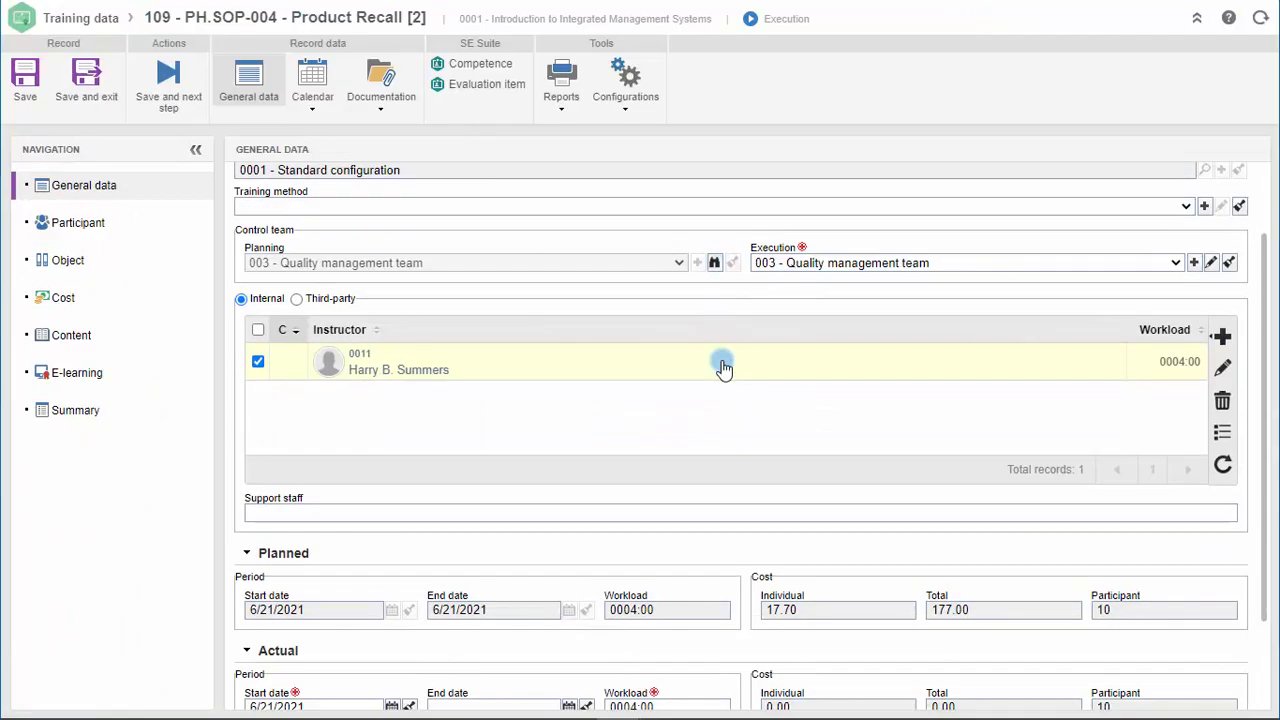
pyautogui.click(575, 616)
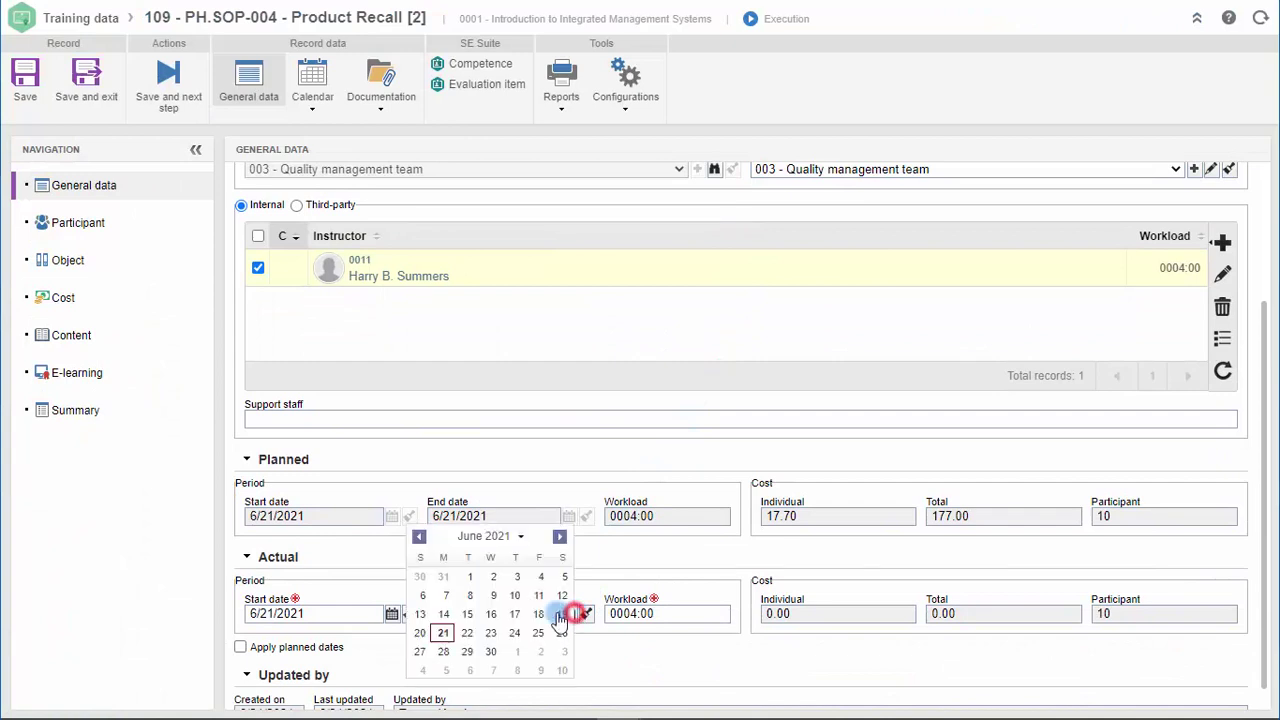
pyautogui.click(443, 551)
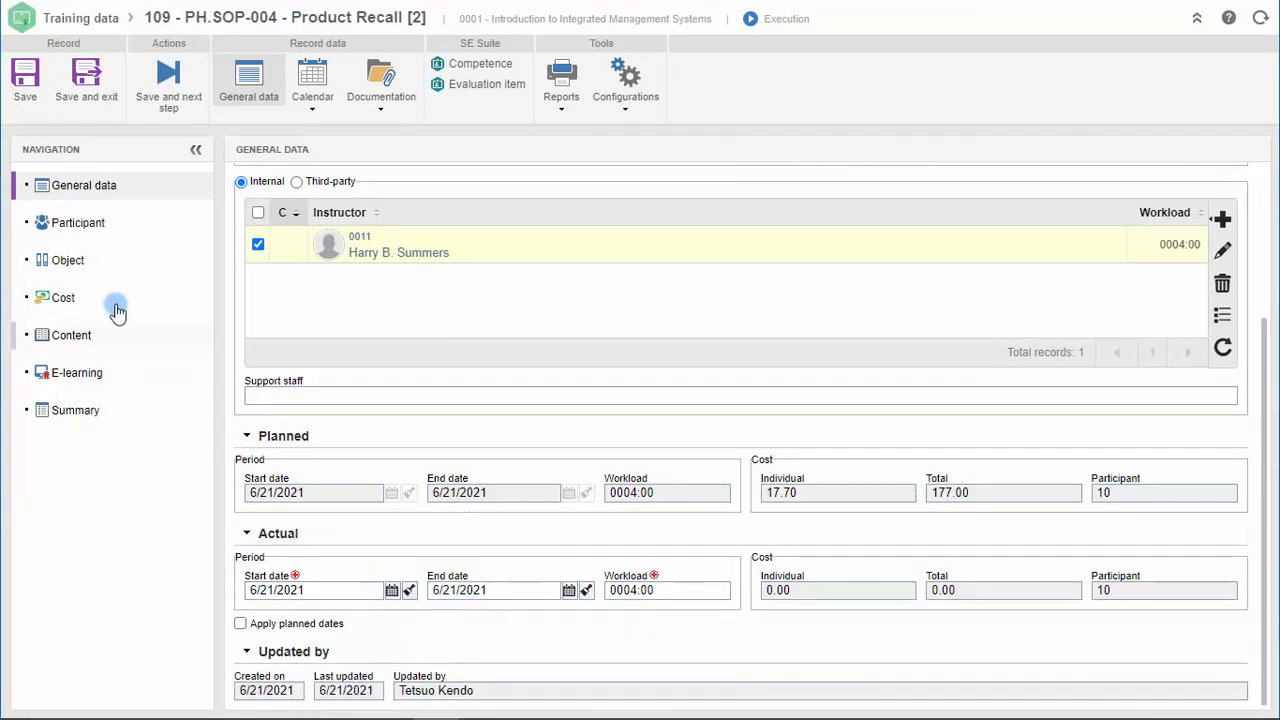
# Record CT01 Third-party services actual cost of $152.00 and save the execution data.
pyautogui.click(86, 296)
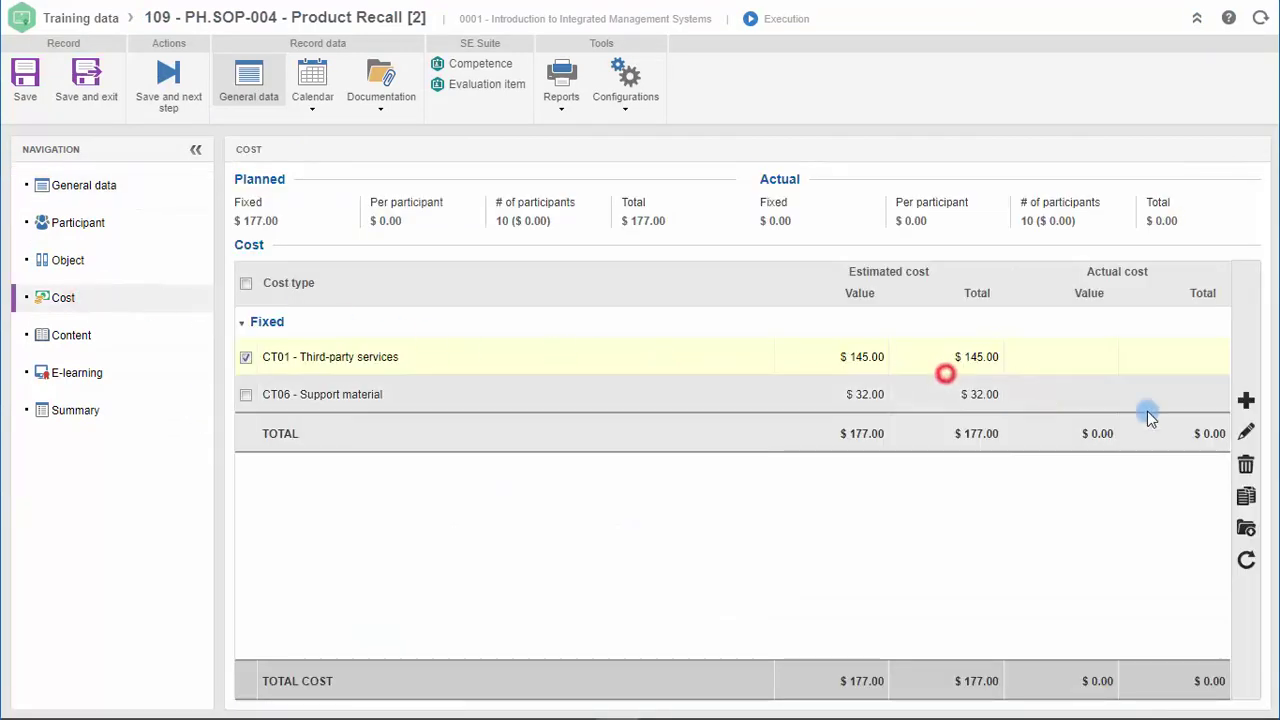
pyautogui.click(1245, 432)
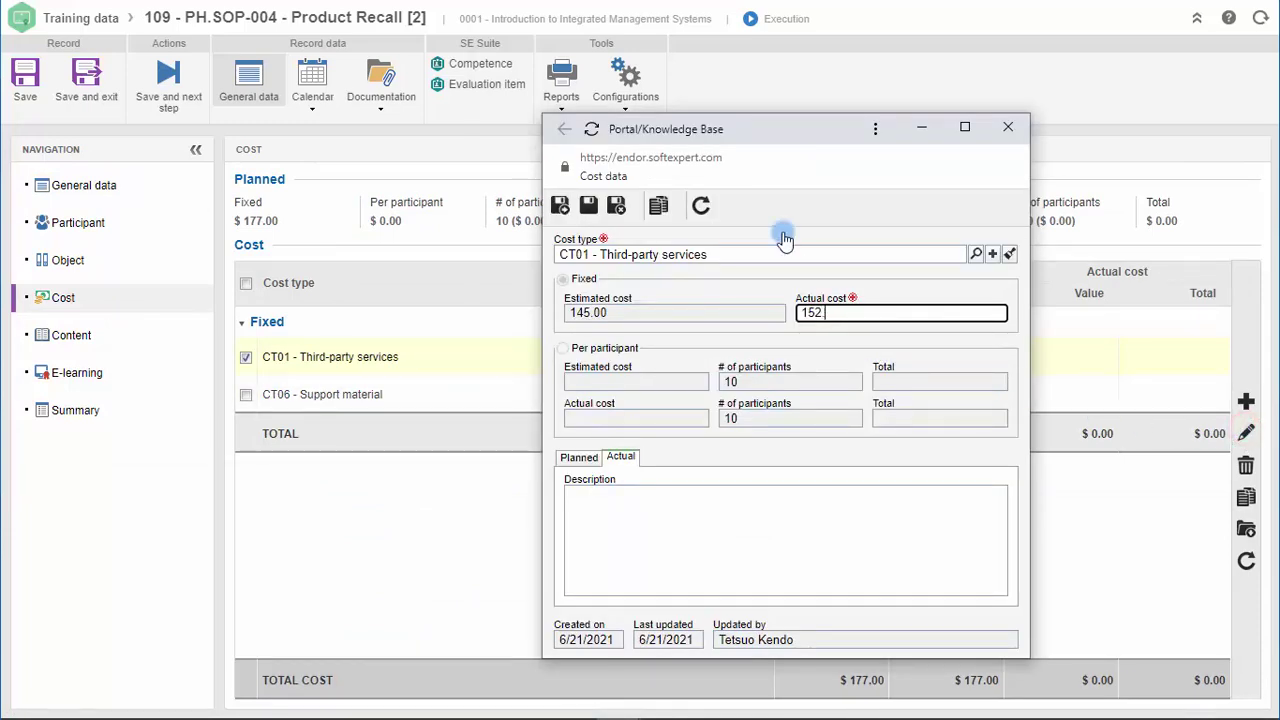
pyautogui.click(616, 205)
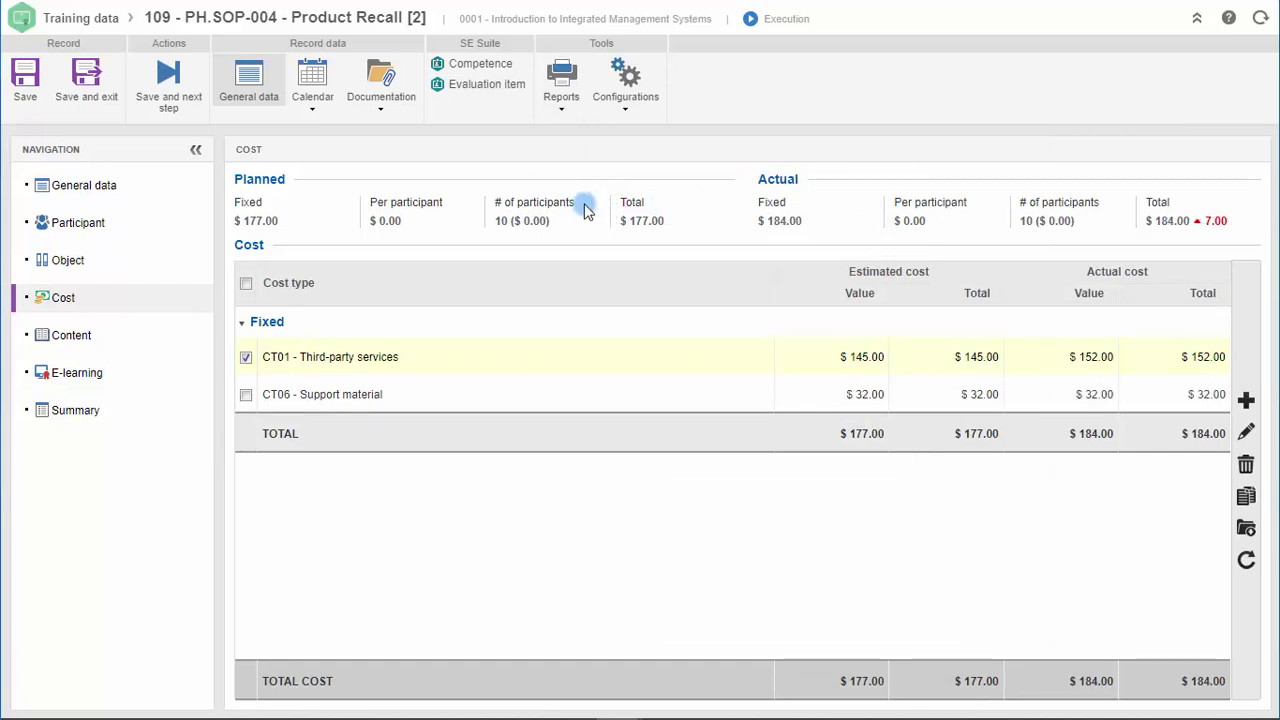
pyautogui.click(27, 88)
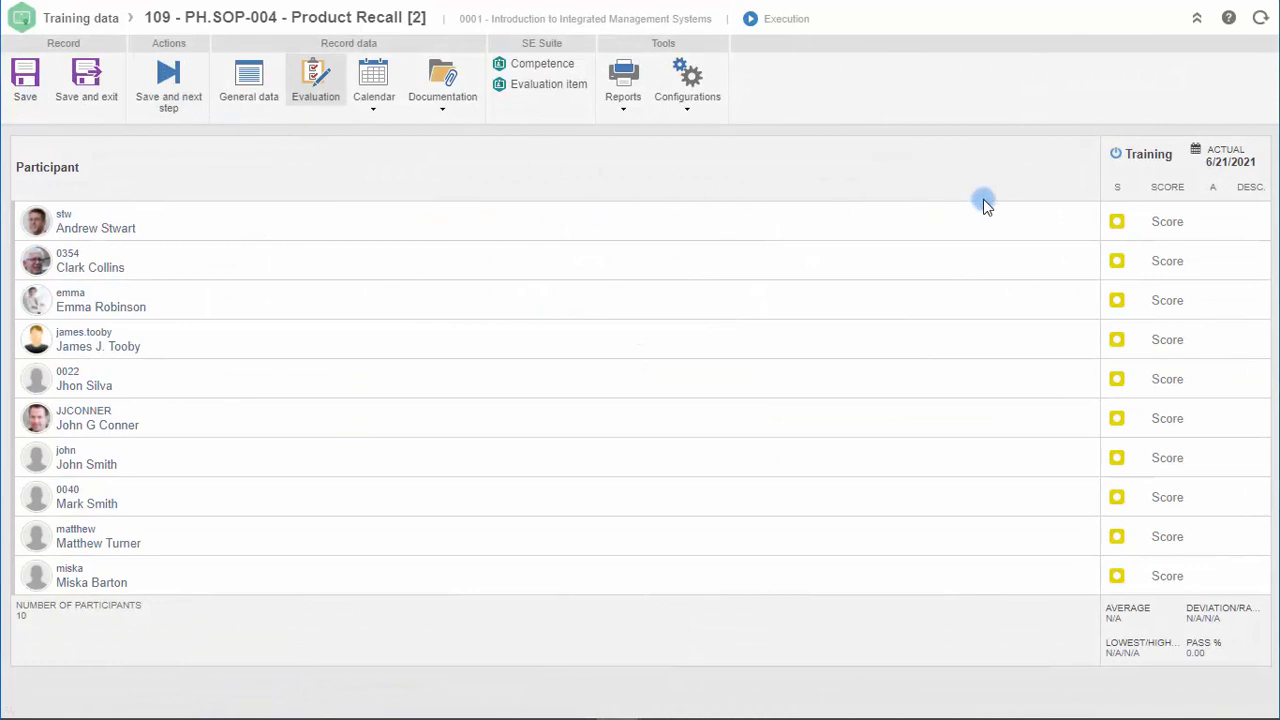
# Enter evaluation scores for all ten participants (average 7.75, 80% pass).
pyautogui.click(1165, 218)
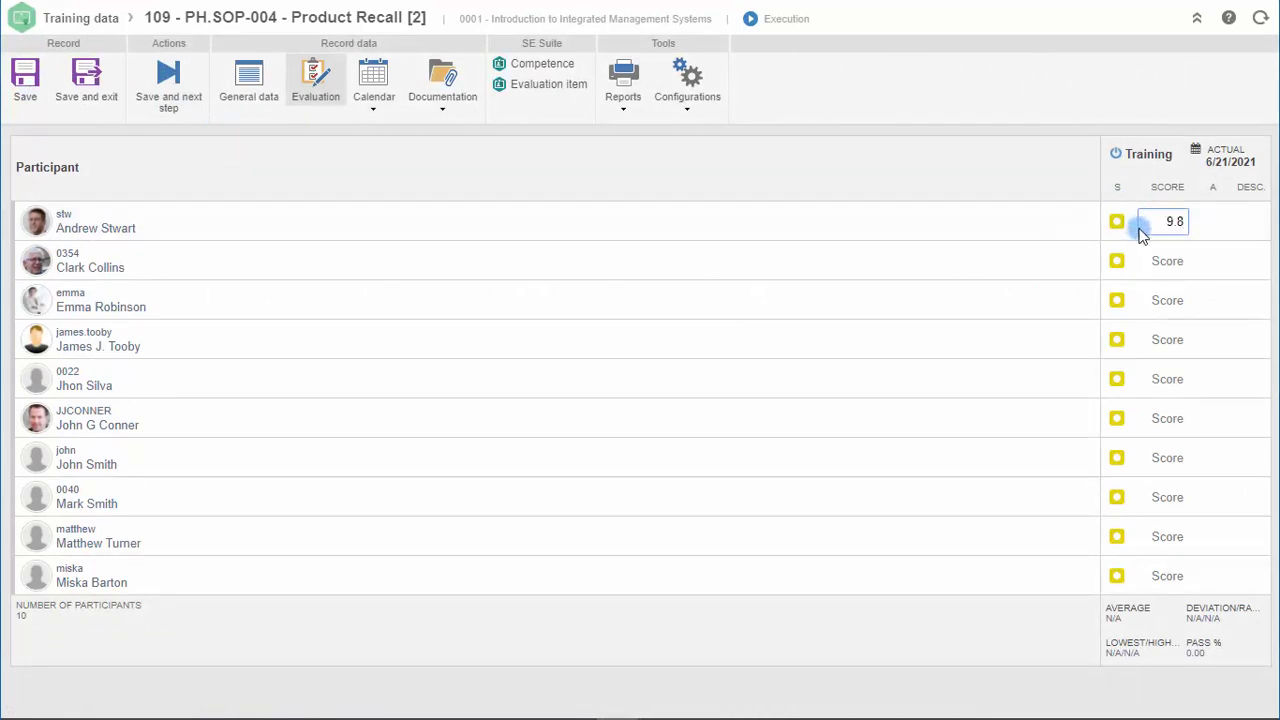
pyautogui.click(1150, 256)
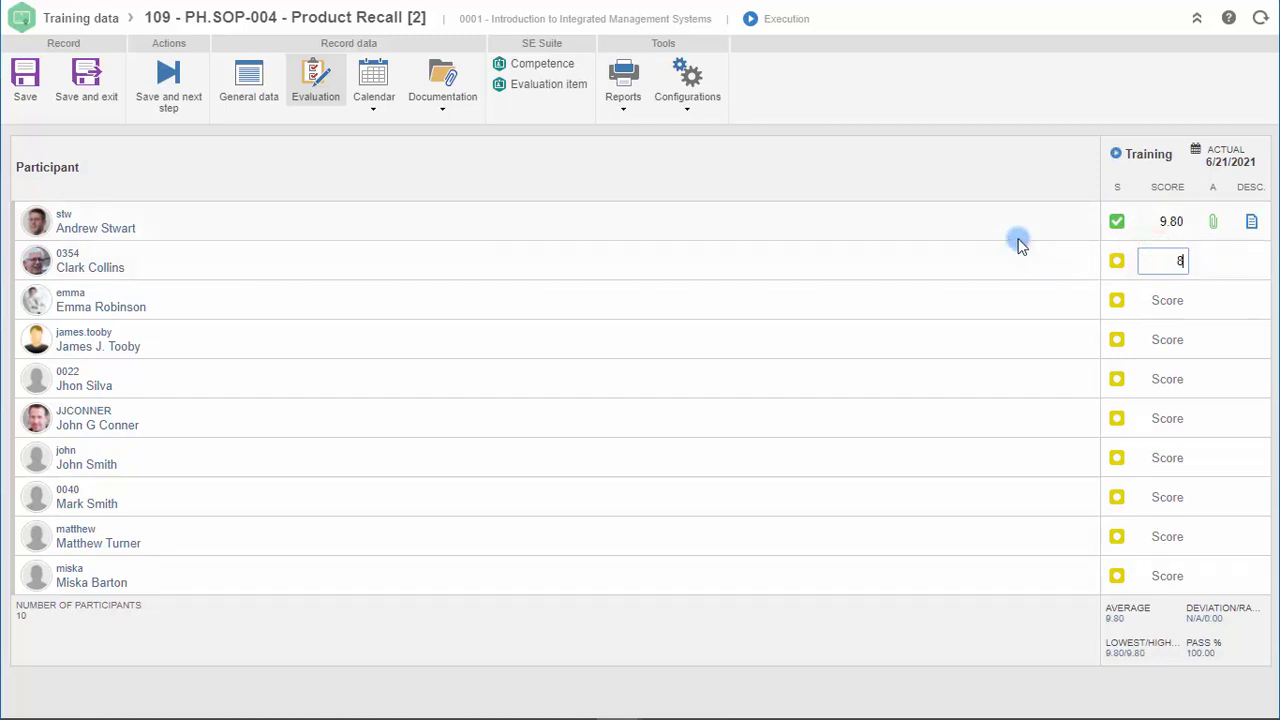
pyautogui.click(1151, 288)
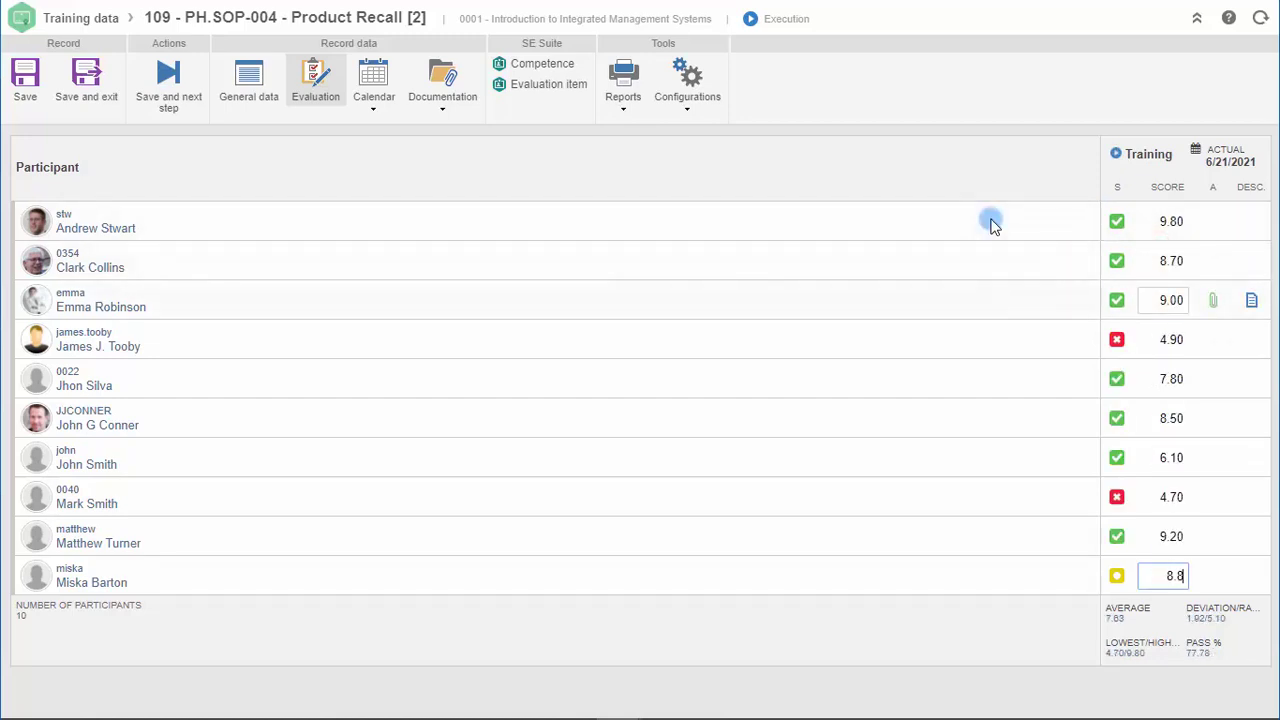
pyautogui.click(993, 225)
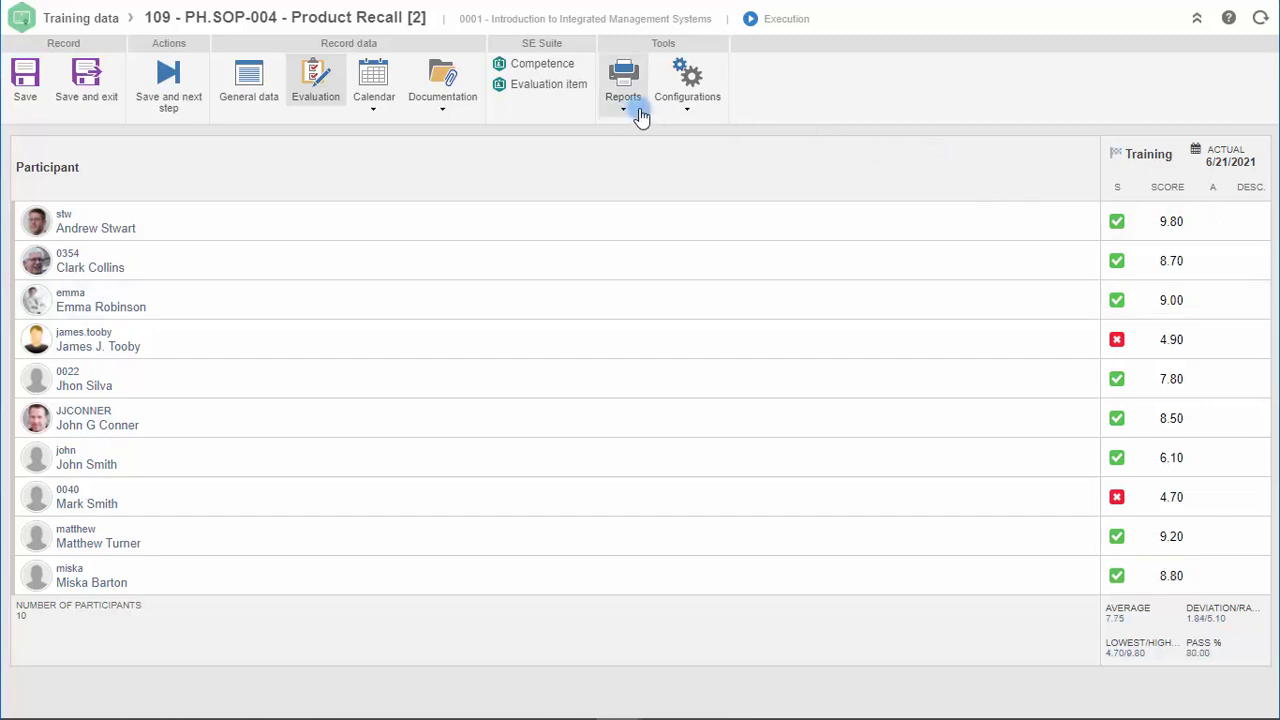
# Attach the participants report PDF to the training's documentation.
pyautogui.click(437, 100)
pyautogui.click(443, 134)
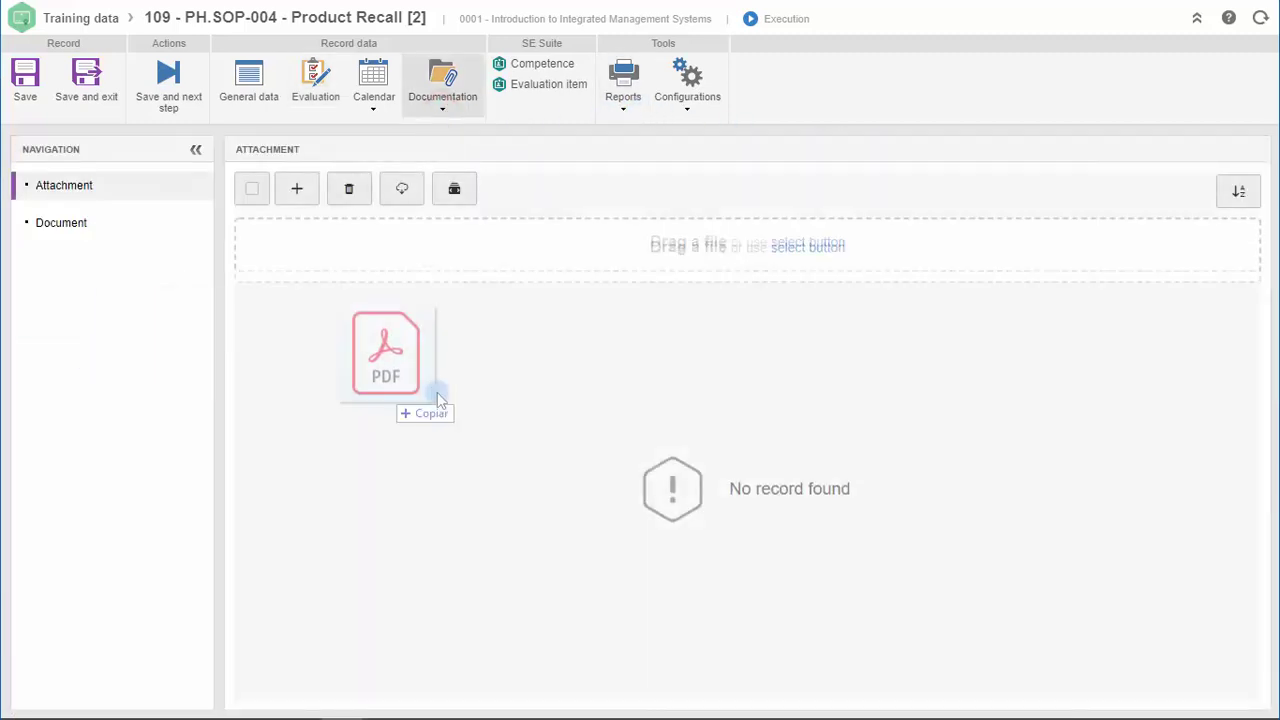
pyautogui.moveTo(458, 392); pyautogui.dragTo(772, 429)
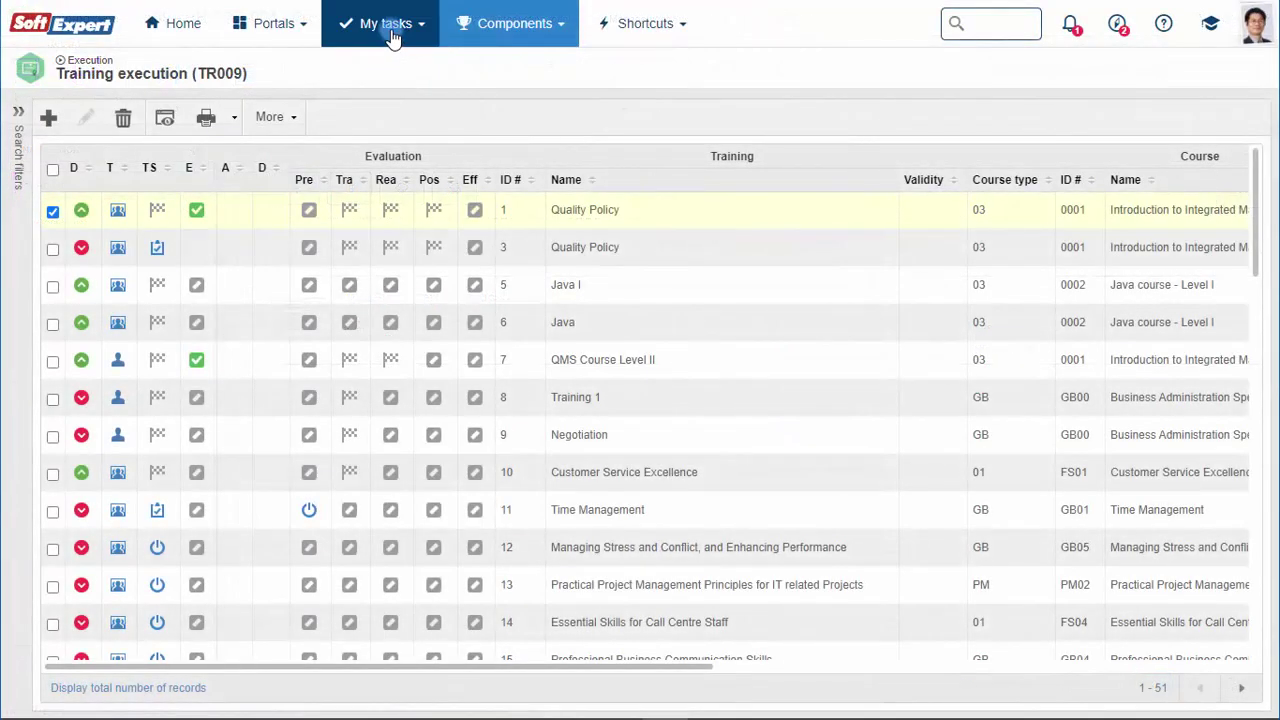
# Open Training registration tasks and select ISM-0001, Integrated Management System Manual, to list pending employees.
pyautogui.click(395, 30)
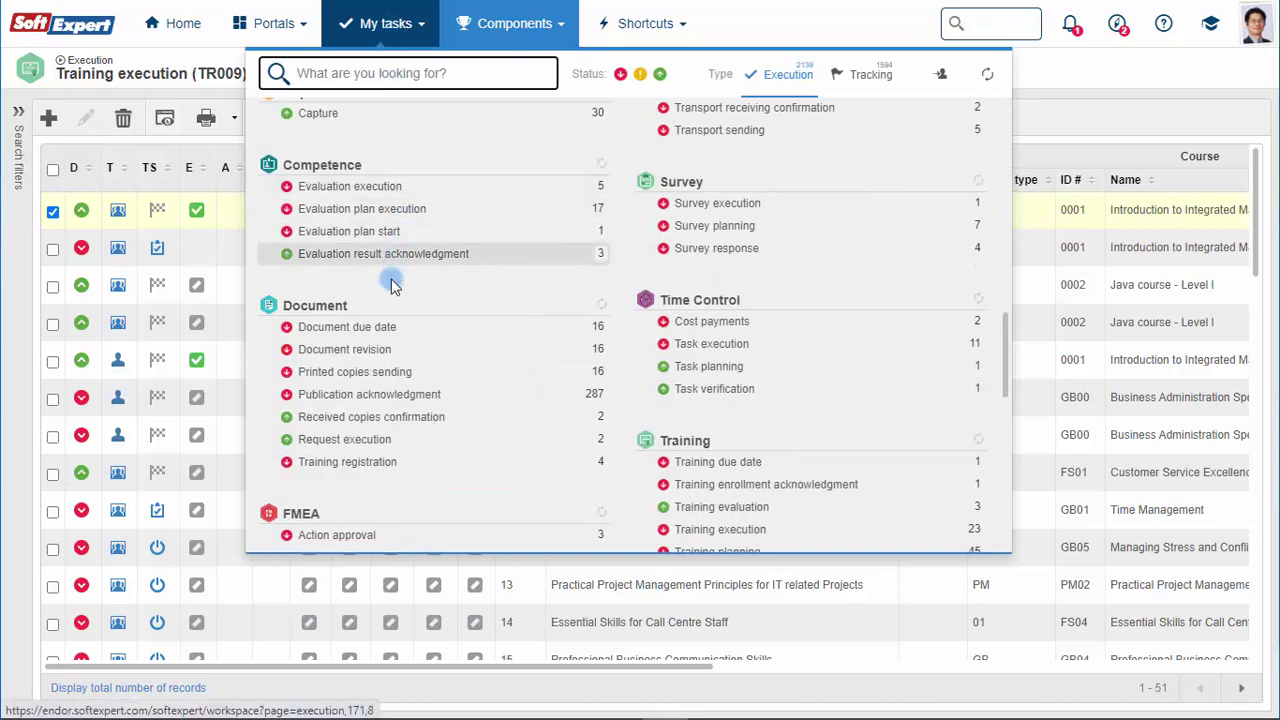
pyautogui.click(338, 466)
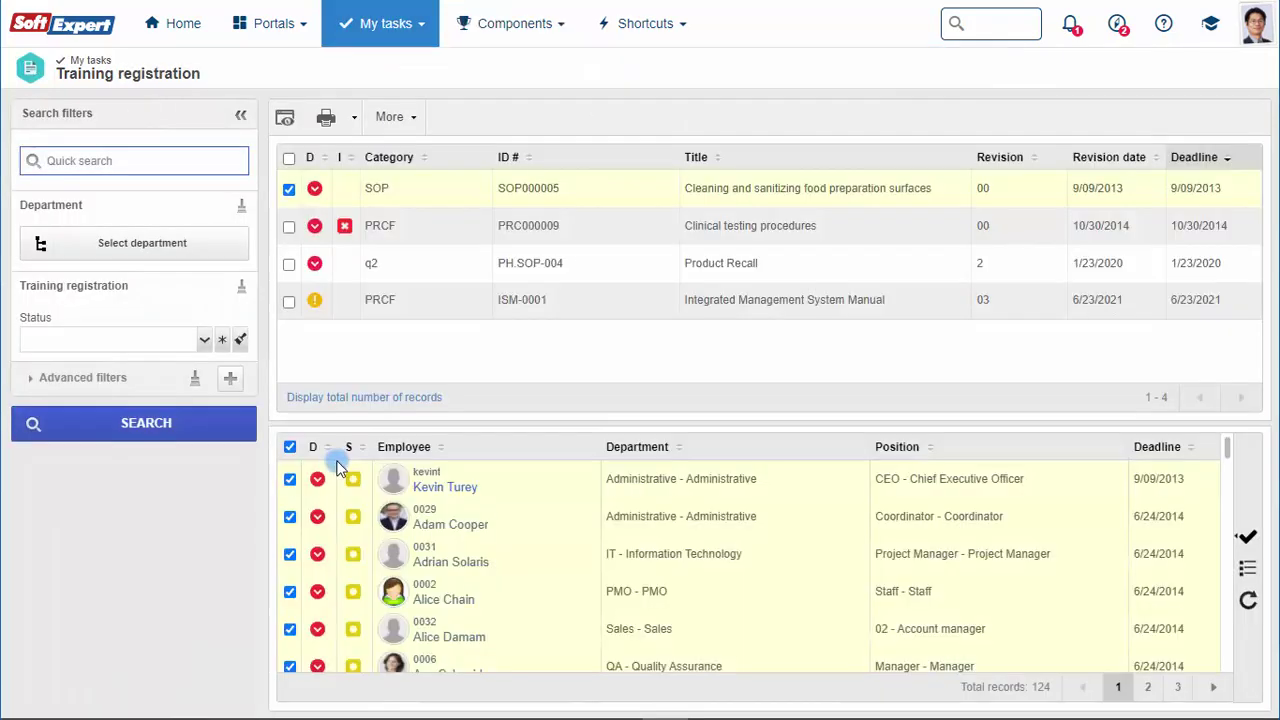
pyautogui.click(390, 310)
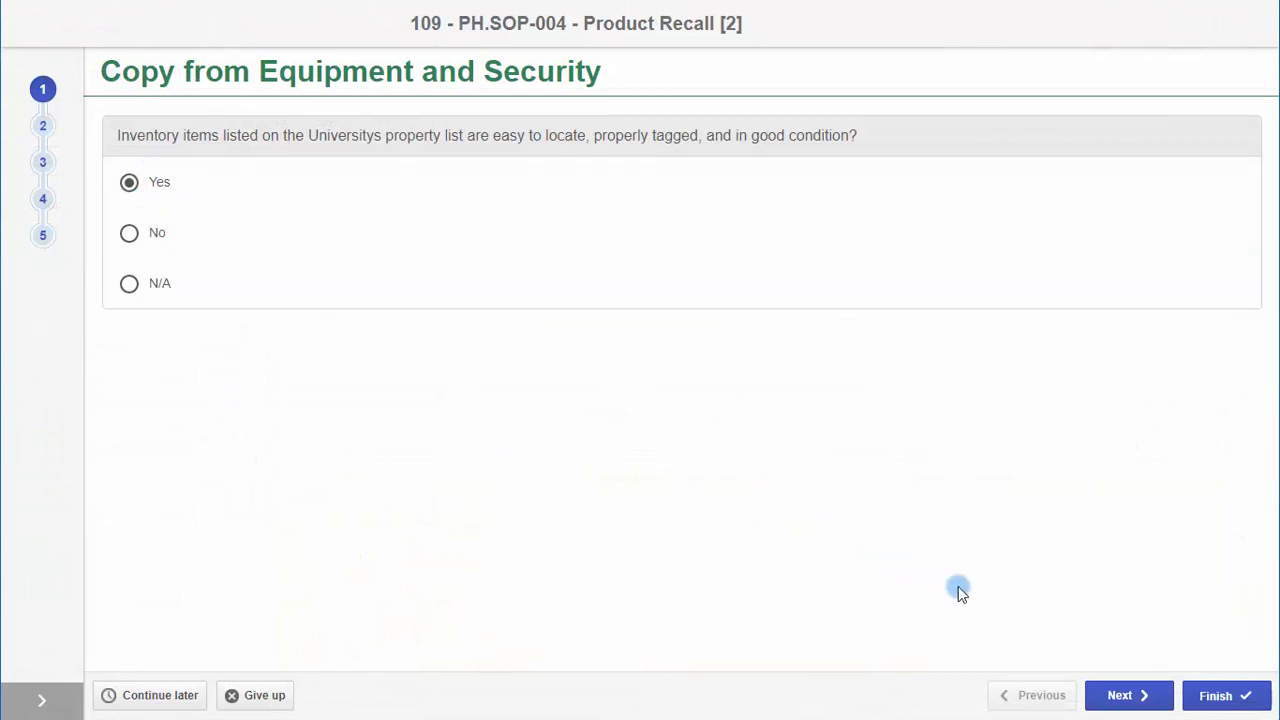
# Answer the first General Controls question Yes and submit the Product Recall test.
pyautogui.click(1118, 694)
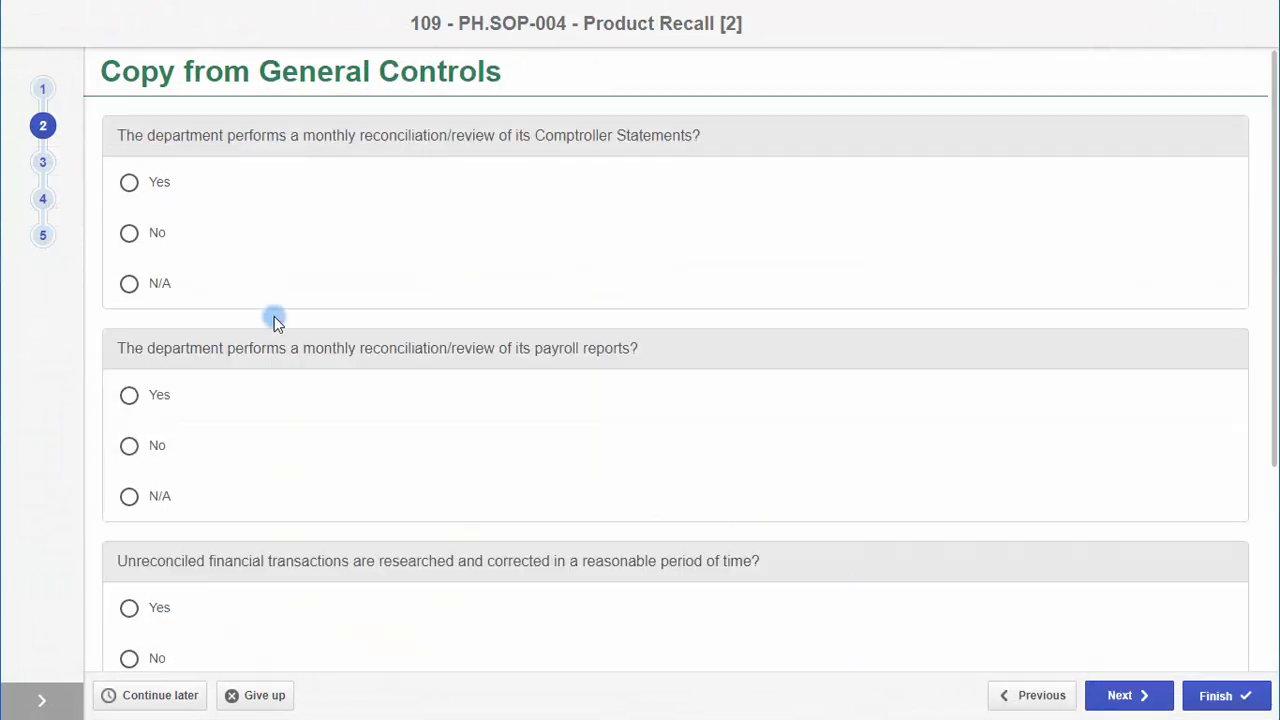
pyautogui.click(129, 184)
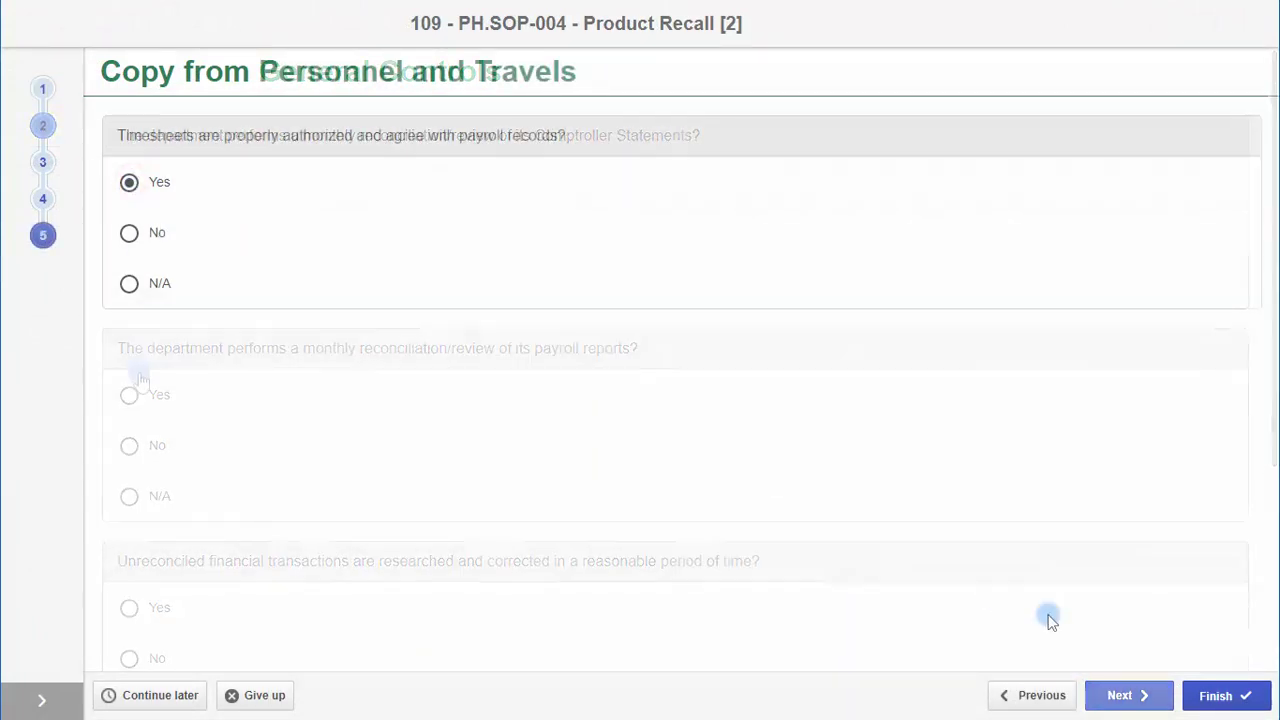
pyautogui.click(1224, 695)
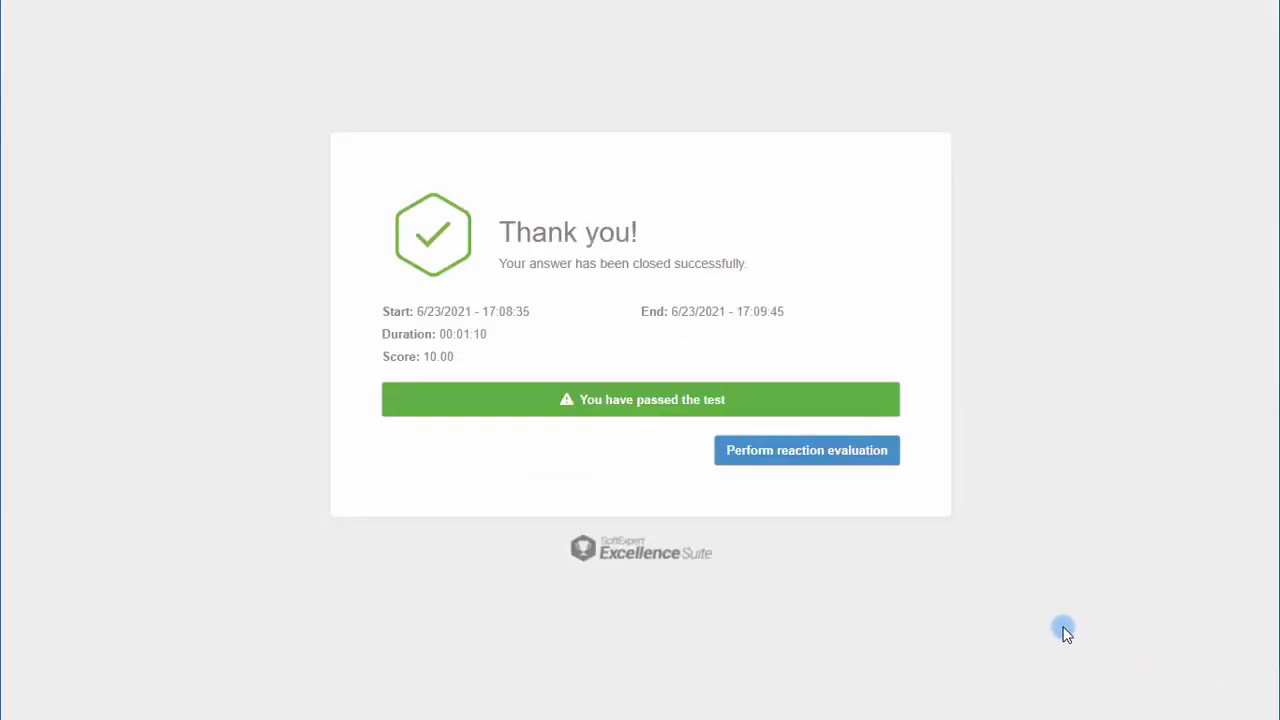
# Rate every reaction evaluation item Great and submit the evaluation.
pyautogui.click(826, 455)
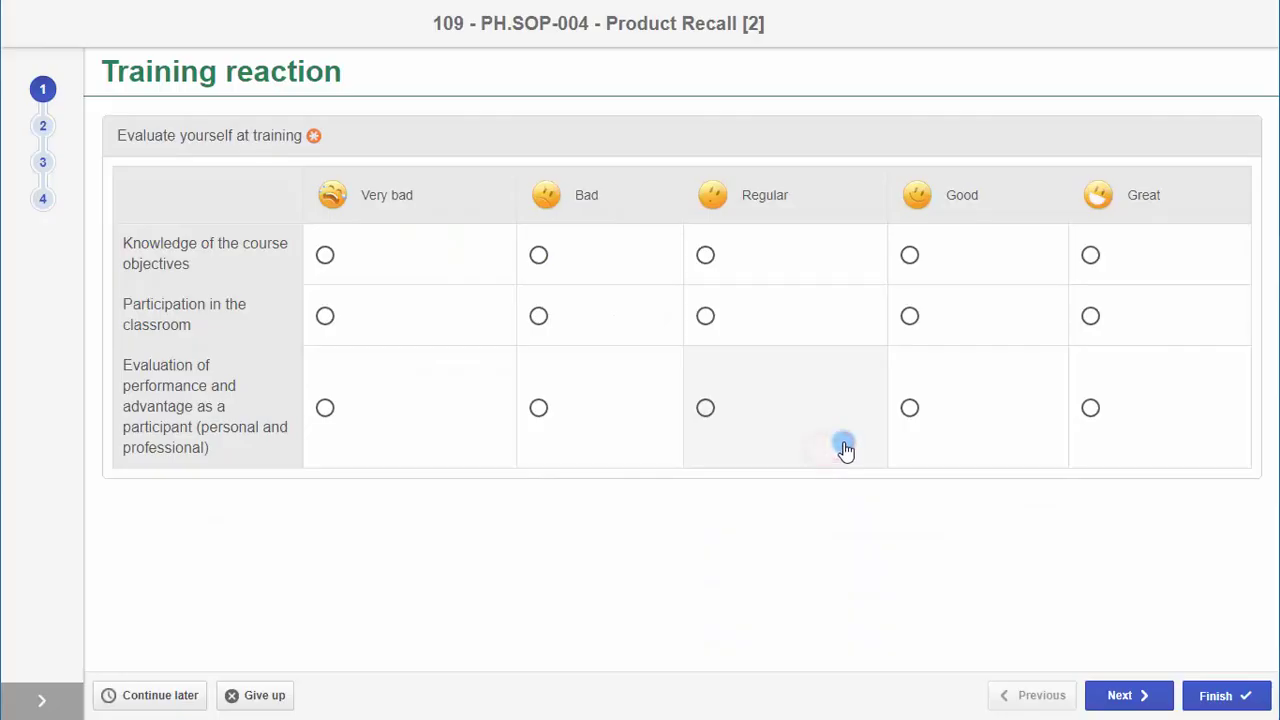
pyautogui.click(1091, 256)
pyautogui.click(1090, 316)
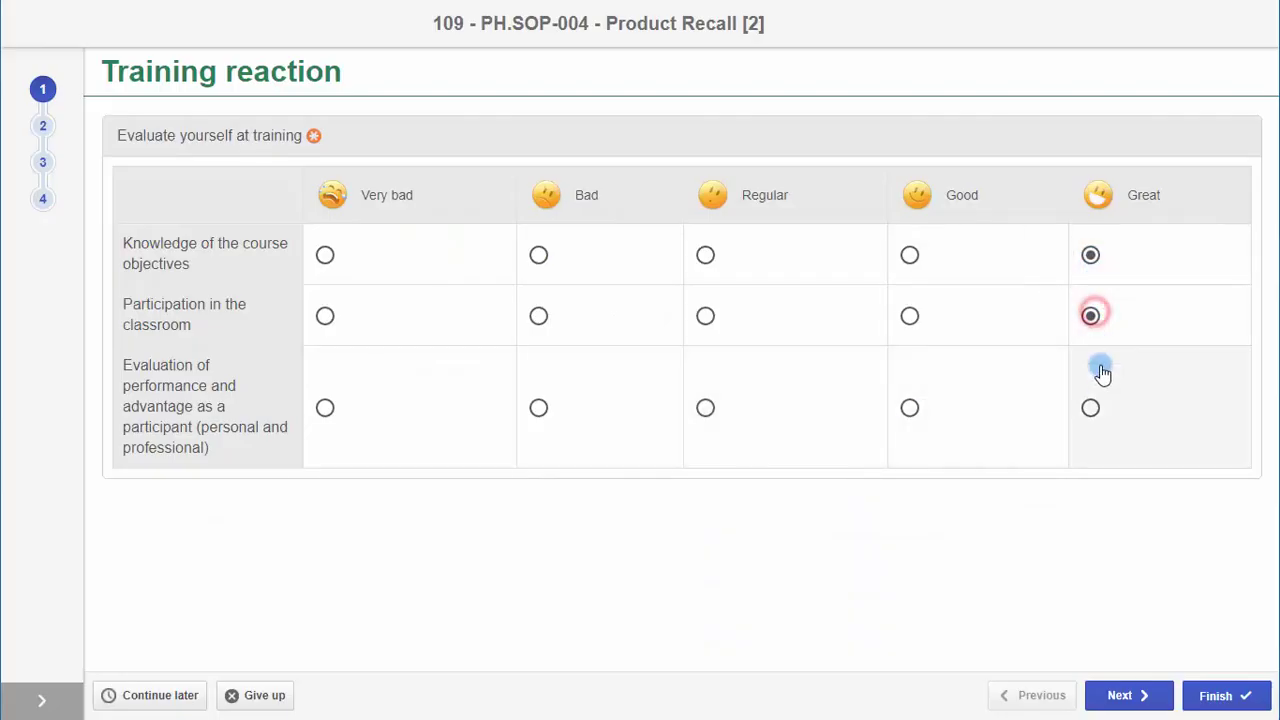
pyautogui.click(1091, 408)
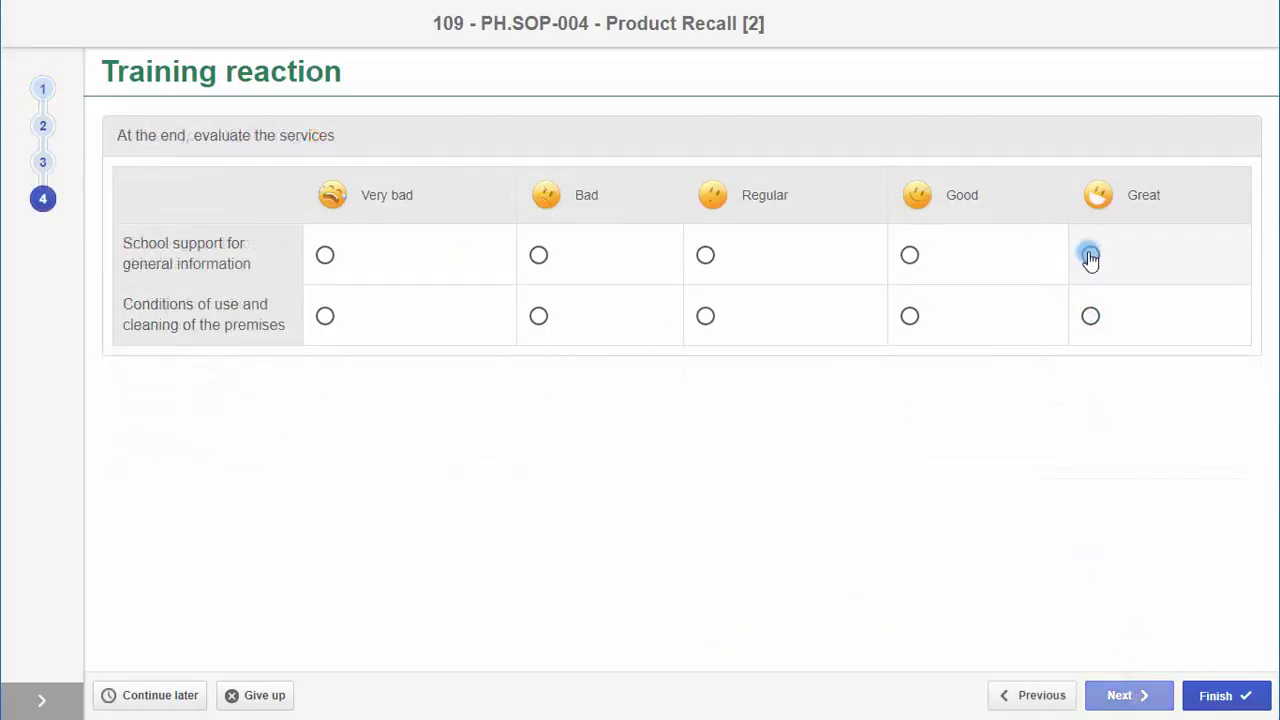
pyautogui.click(1090, 256)
pyautogui.click(1091, 317)
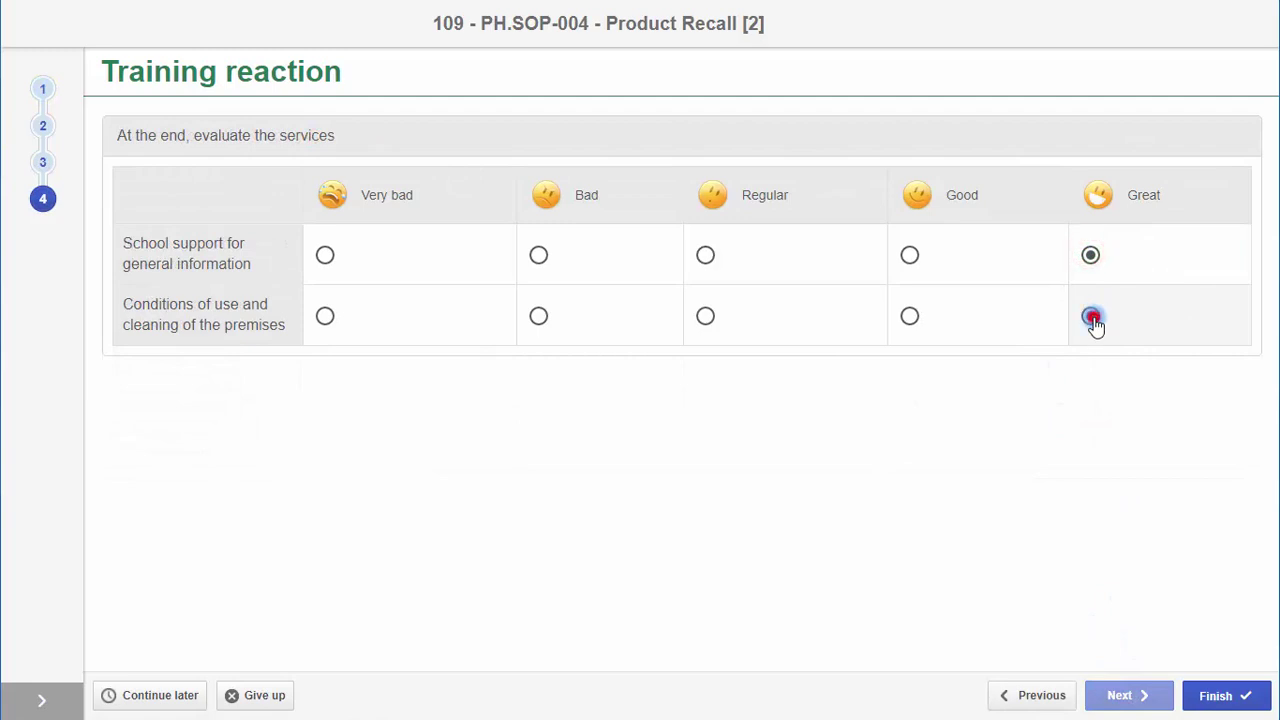
pyautogui.click(1226, 695)
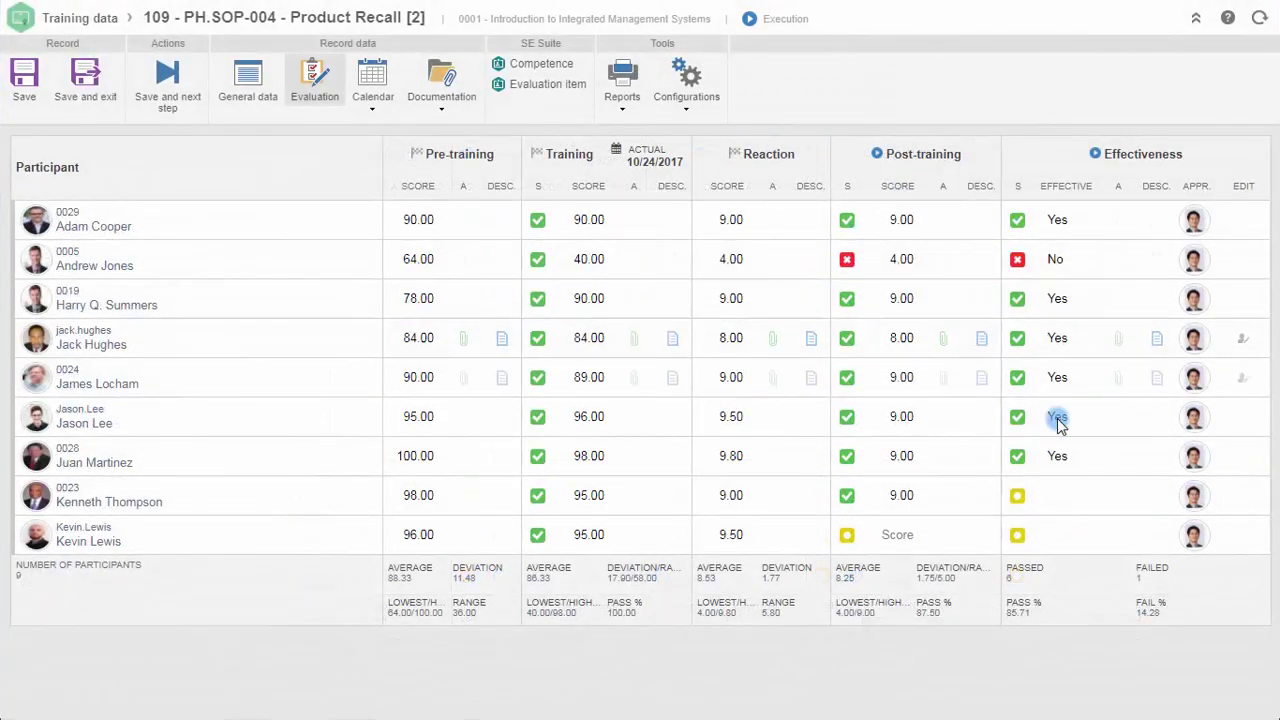
# Mark the eighth participant effective Yes and the last participant No.
pyautogui.click(1087, 497)
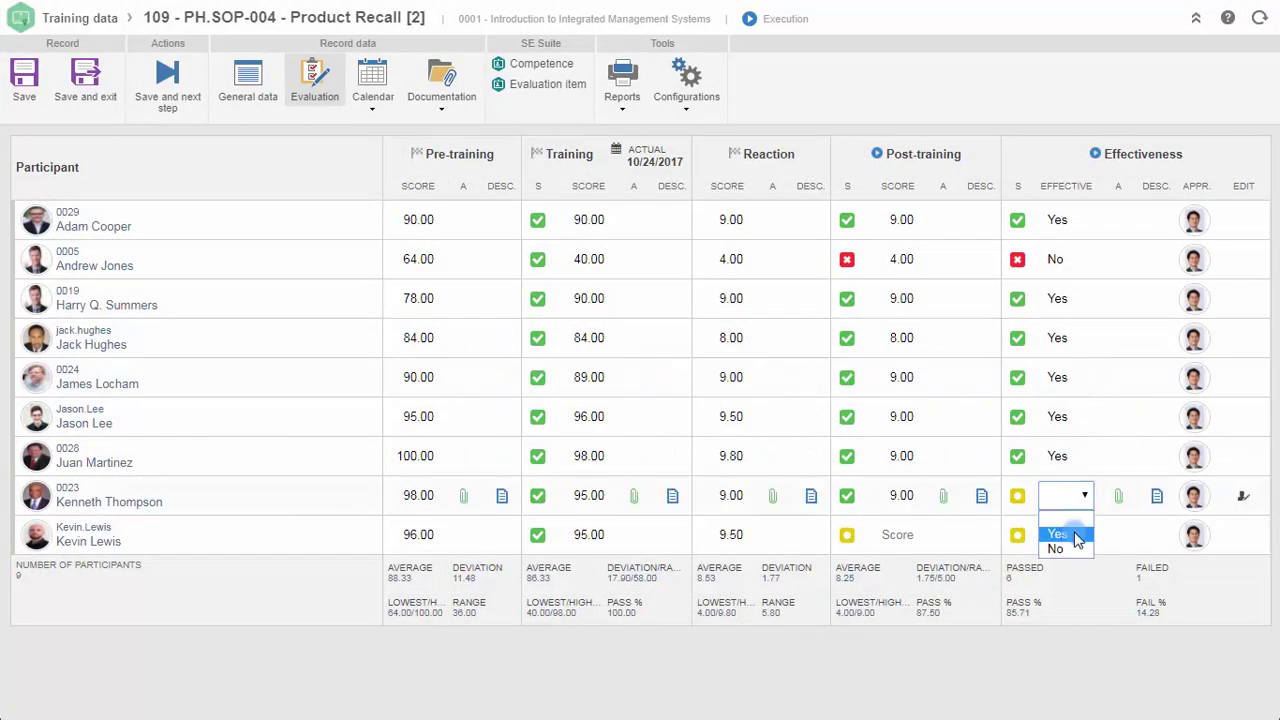
pyautogui.click(1072, 534)
pyautogui.click(1083, 538)
pyautogui.click(1076, 587)
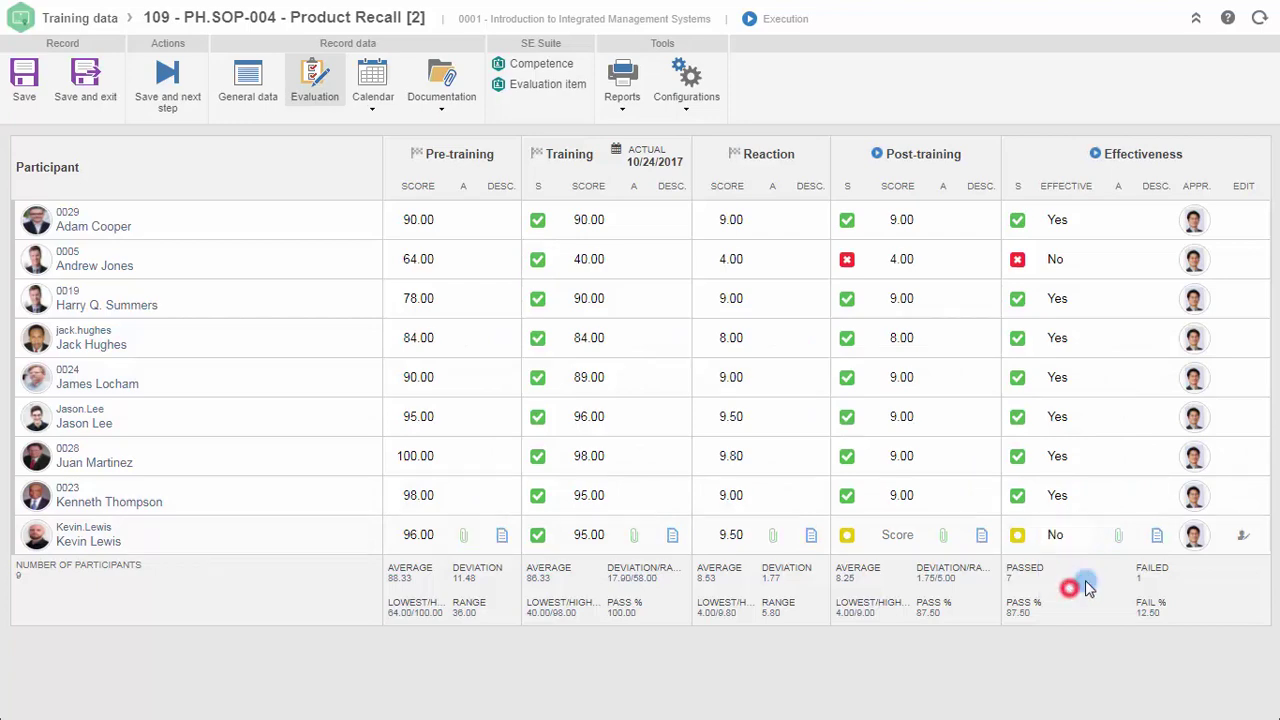
# Add and save a description explaining the last participant's unmet learning objectives.
pyautogui.click(1152, 541)
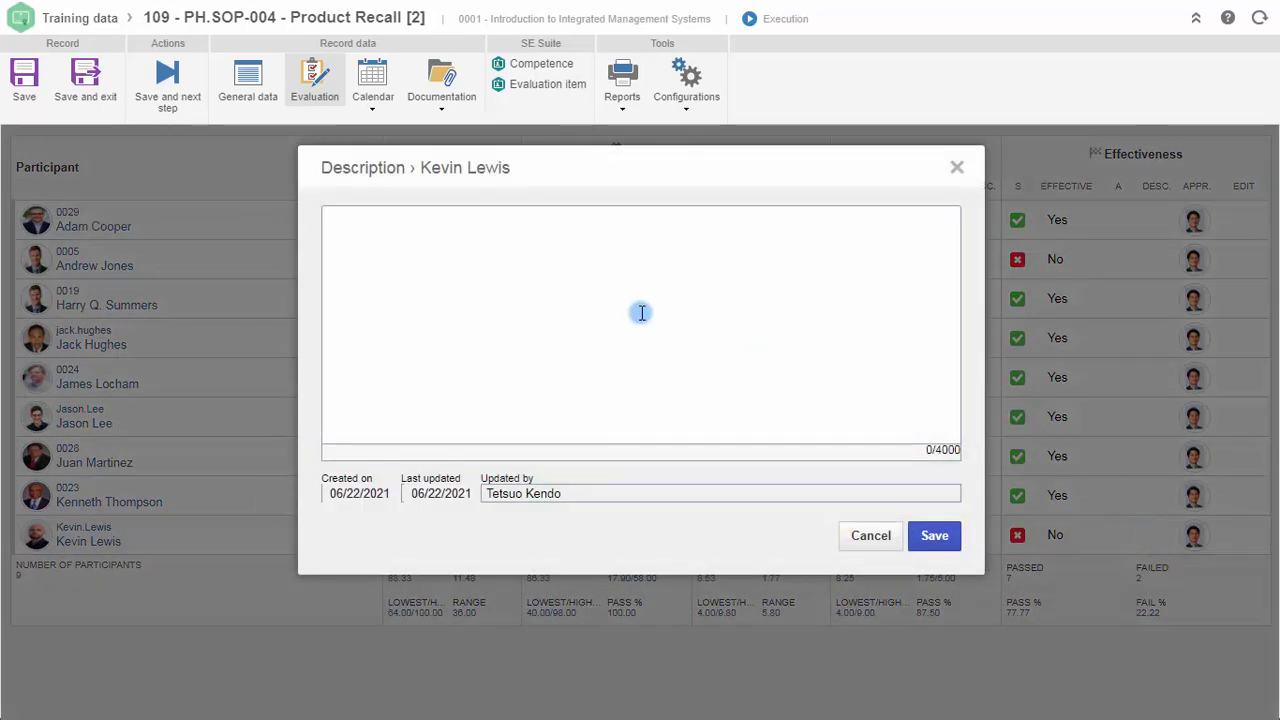
pyautogui.click(636, 311)
pyautogui.write('Even given the applied practices and methodologies, the participant did not reach the learning objectives. Training content is not being applied.')
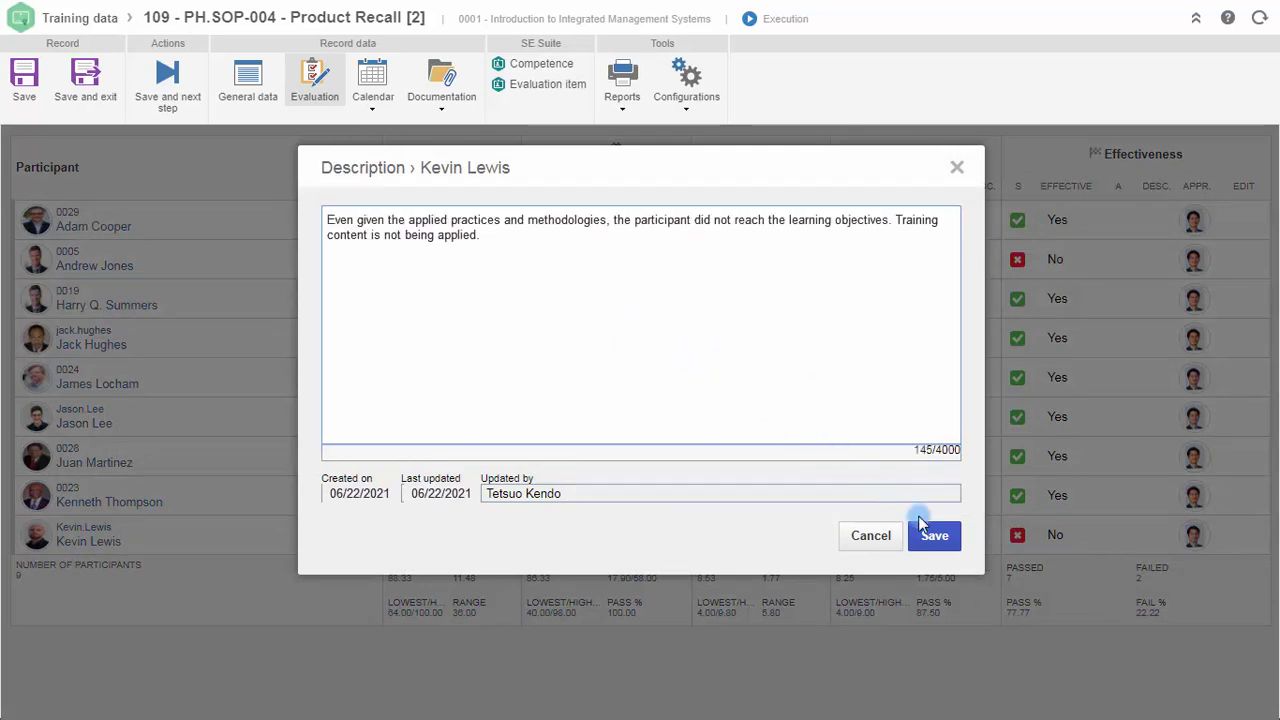
pyautogui.click(940, 537)
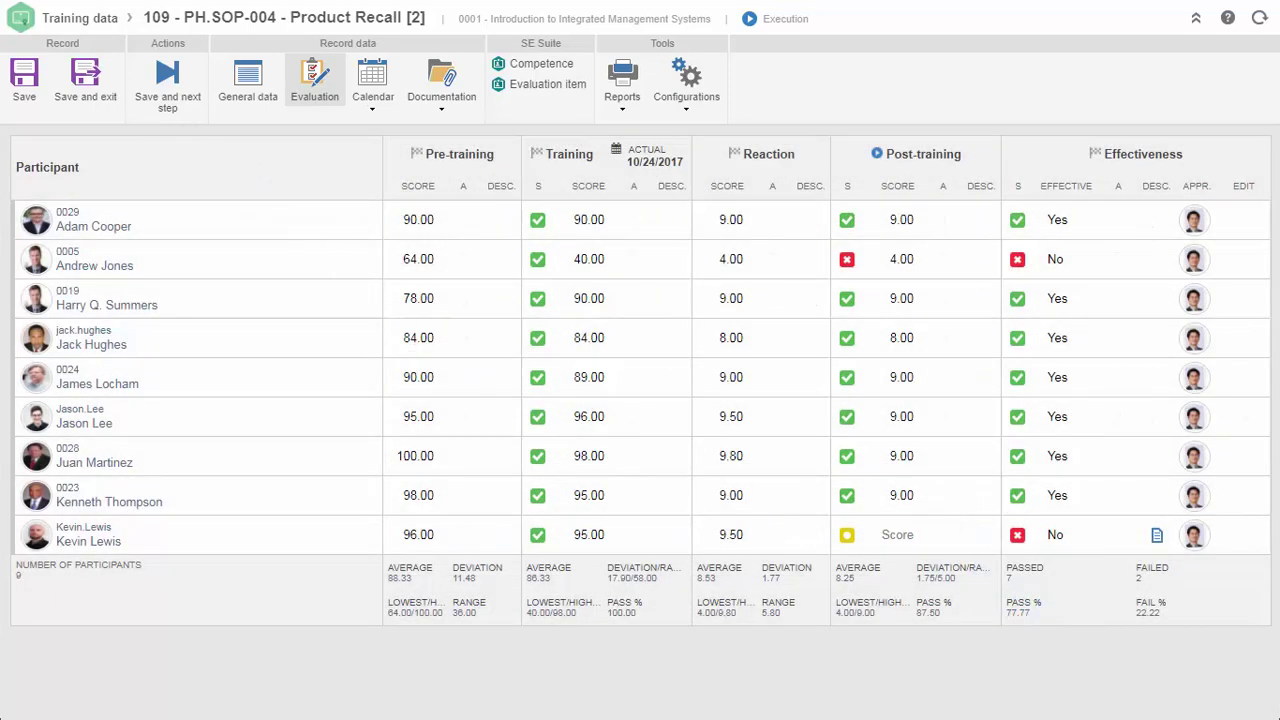
# Save the evaluation records, send the training to its next step, and print its Certificate of training.
pyautogui.click(167, 80)
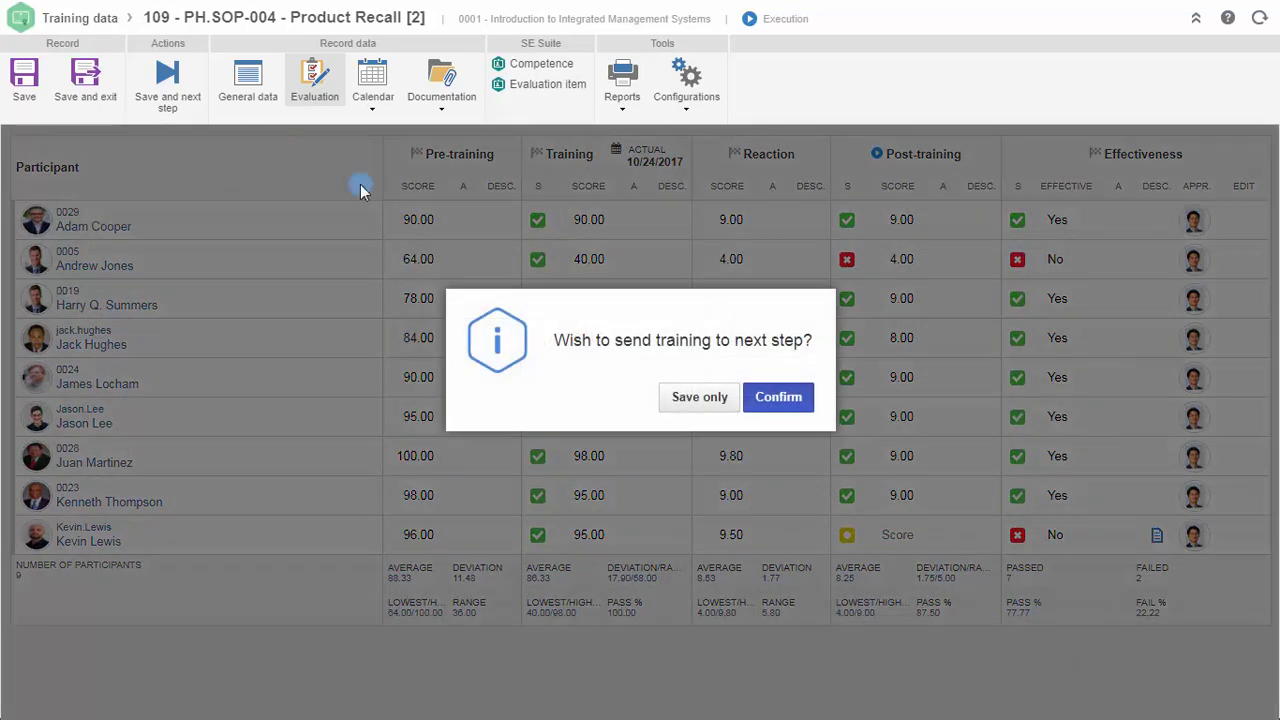
pyautogui.click(790, 398)
pyautogui.click(469, 117)
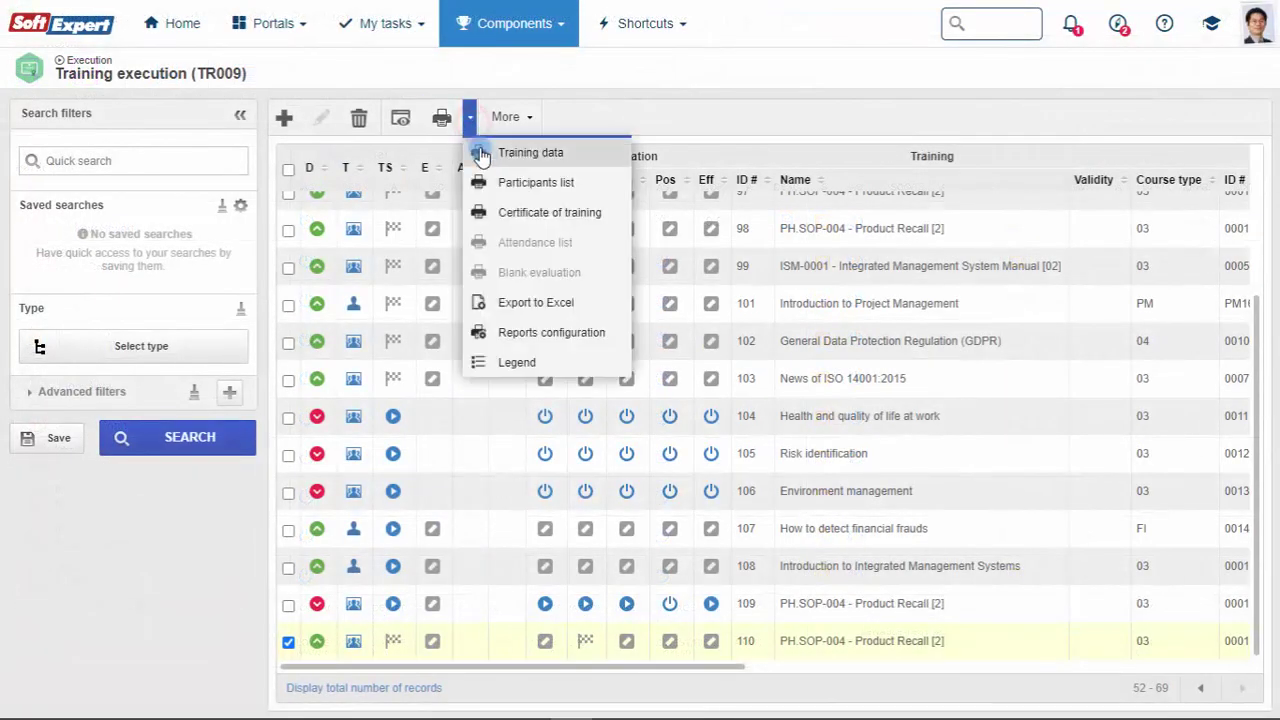
pyautogui.click(530, 212)
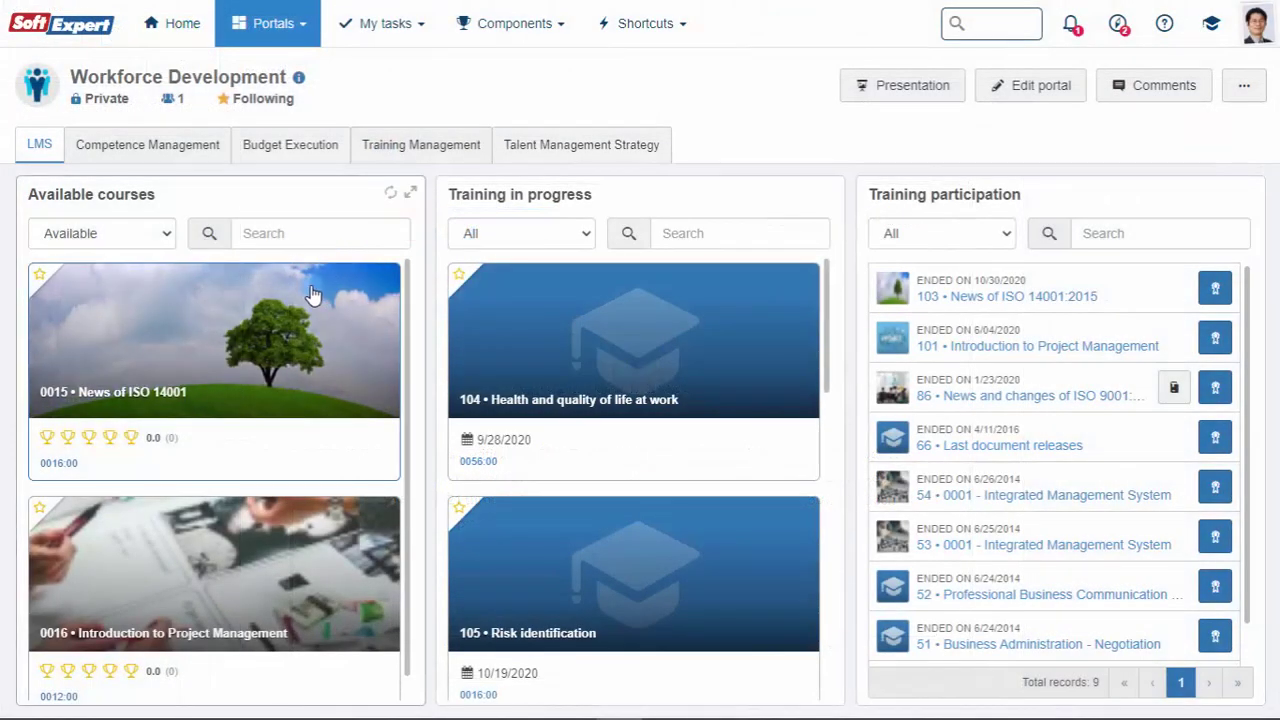
# Start the Introduction to Project Management course, play its intro video, then return to Workforce Development.
pyautogui.click(214, 537)
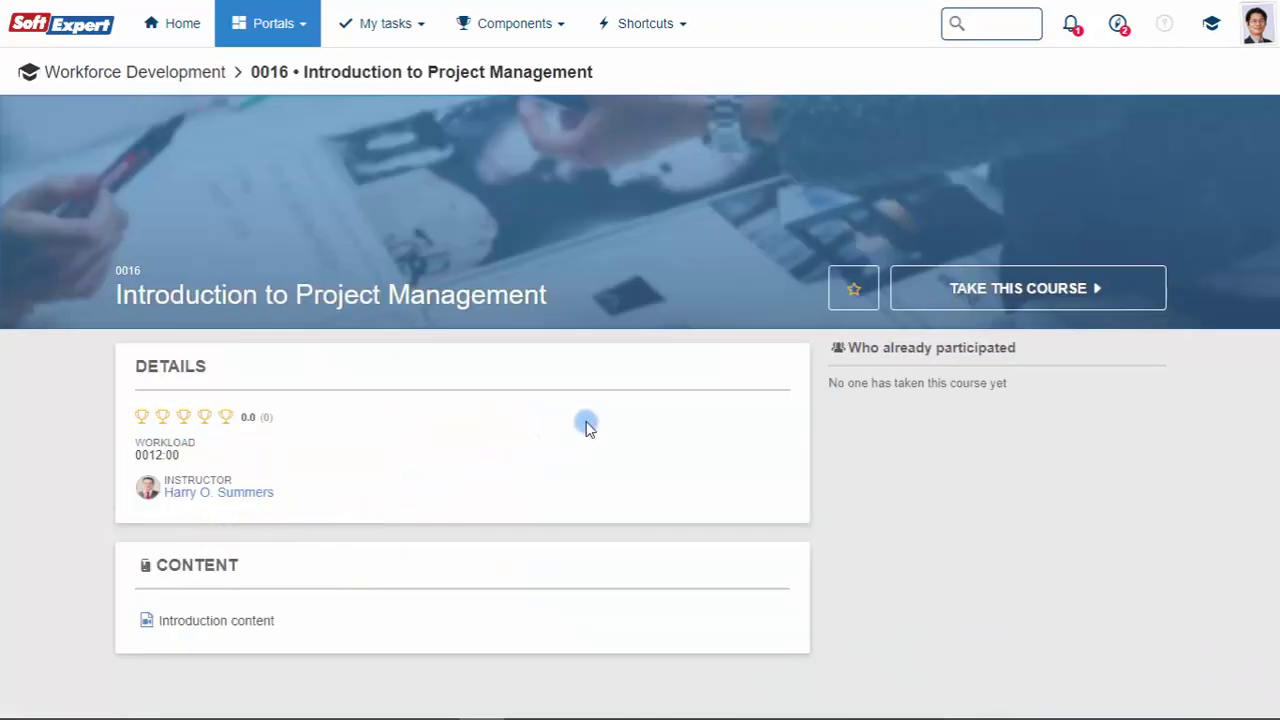
pyautogui.click(1021, 287)
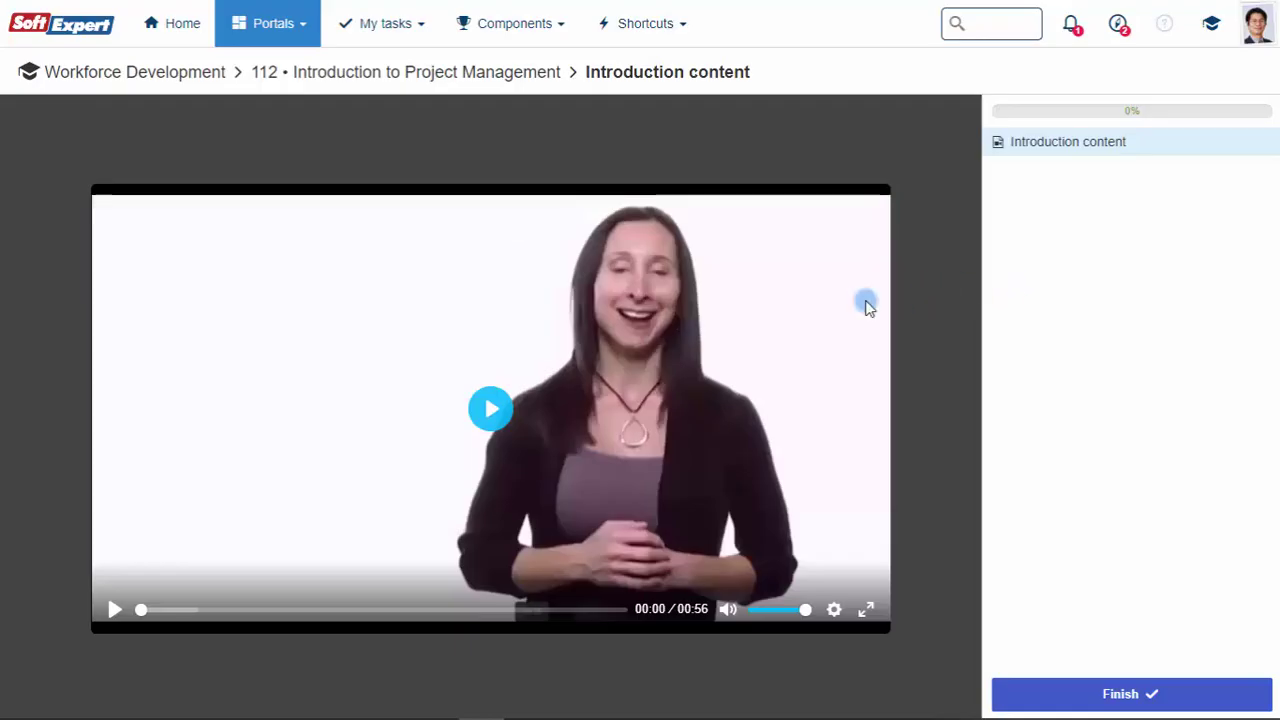
pyautogui.click(492, 408)
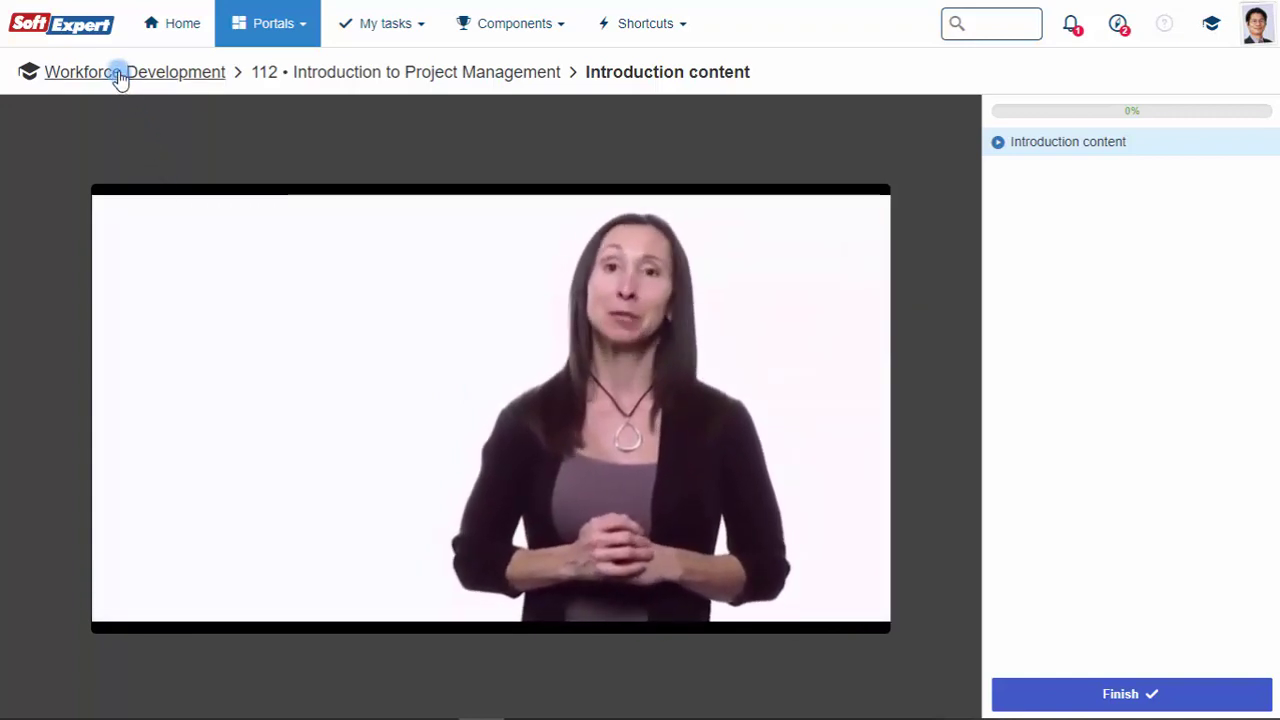
pyautogui.click(118, 73)
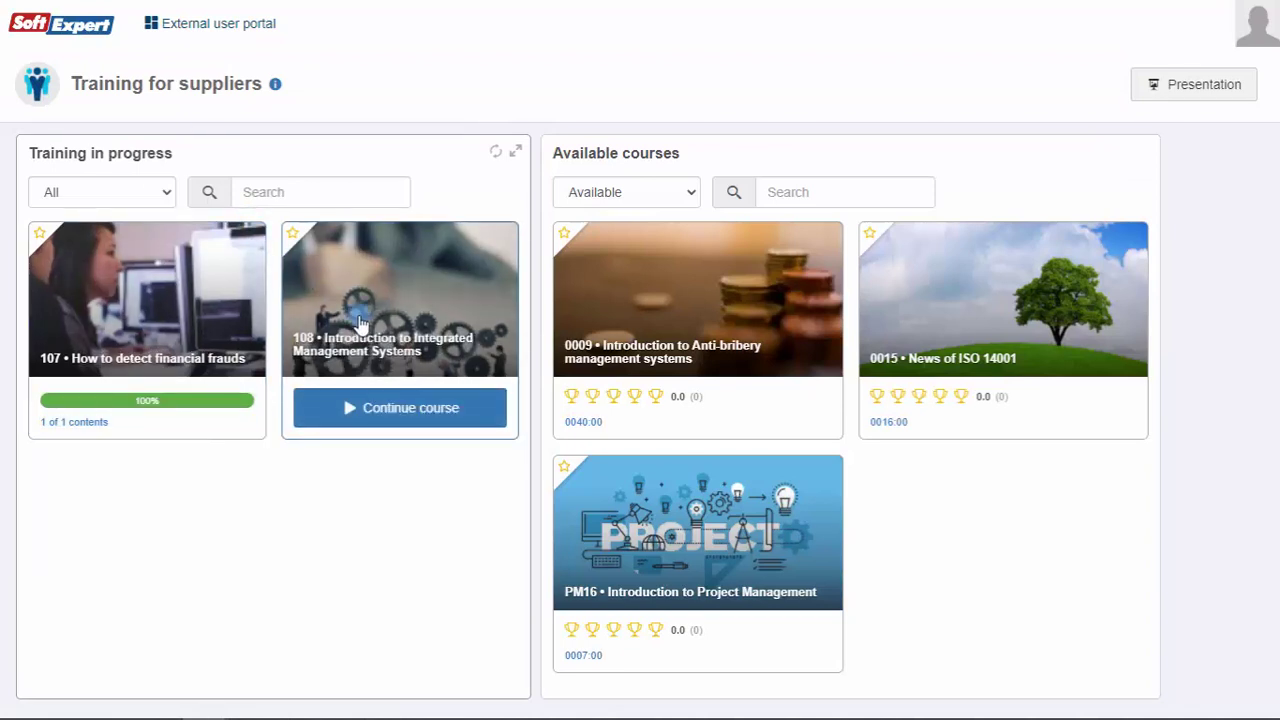
# Continue supplier course 108 Introduction to Integrated Management Systems from its card.
pyautogui.click(430, 410)
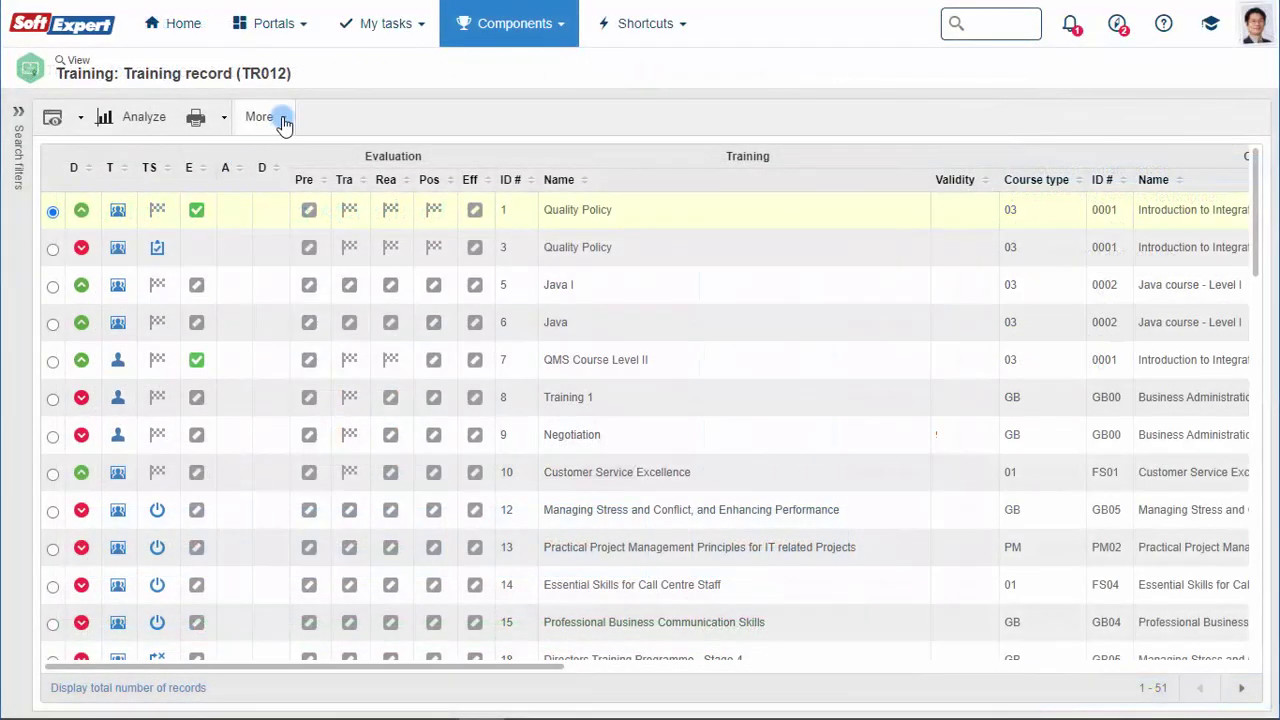
# Review the status icon legend from the More options, close it, and open Training components.
pyautogui.click(282, 118)
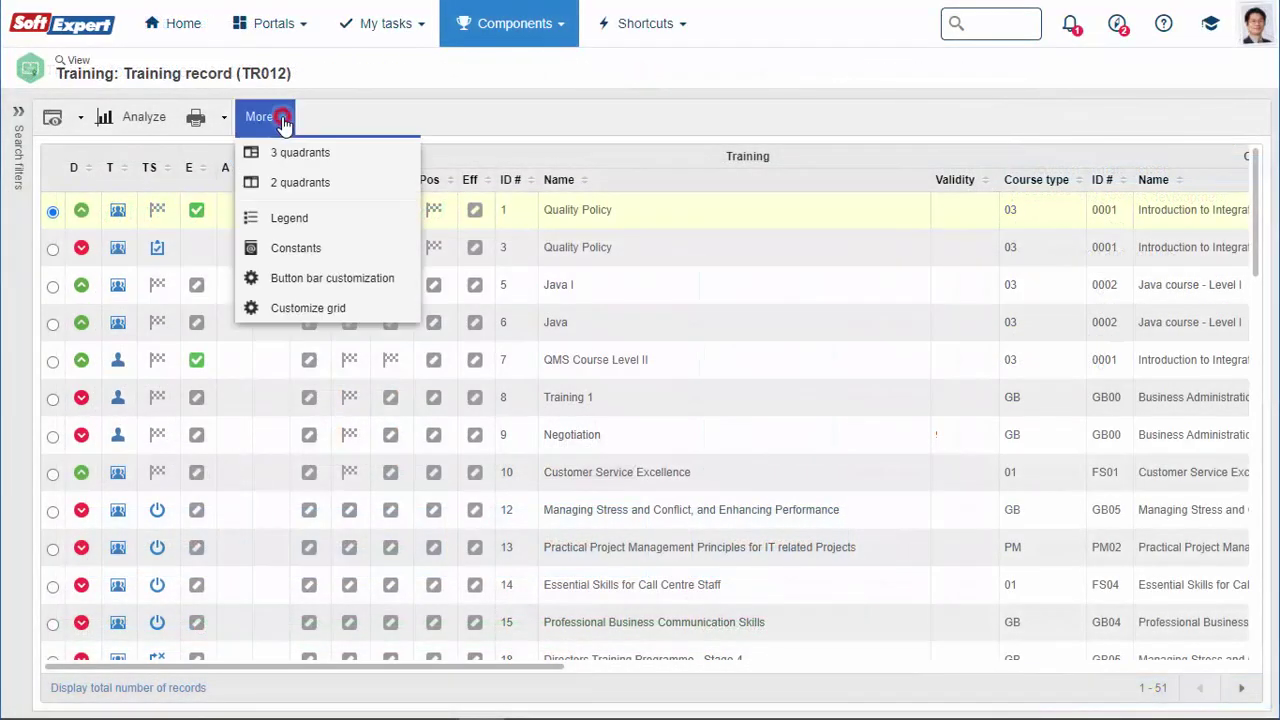
pyautogui.click(285, 217)
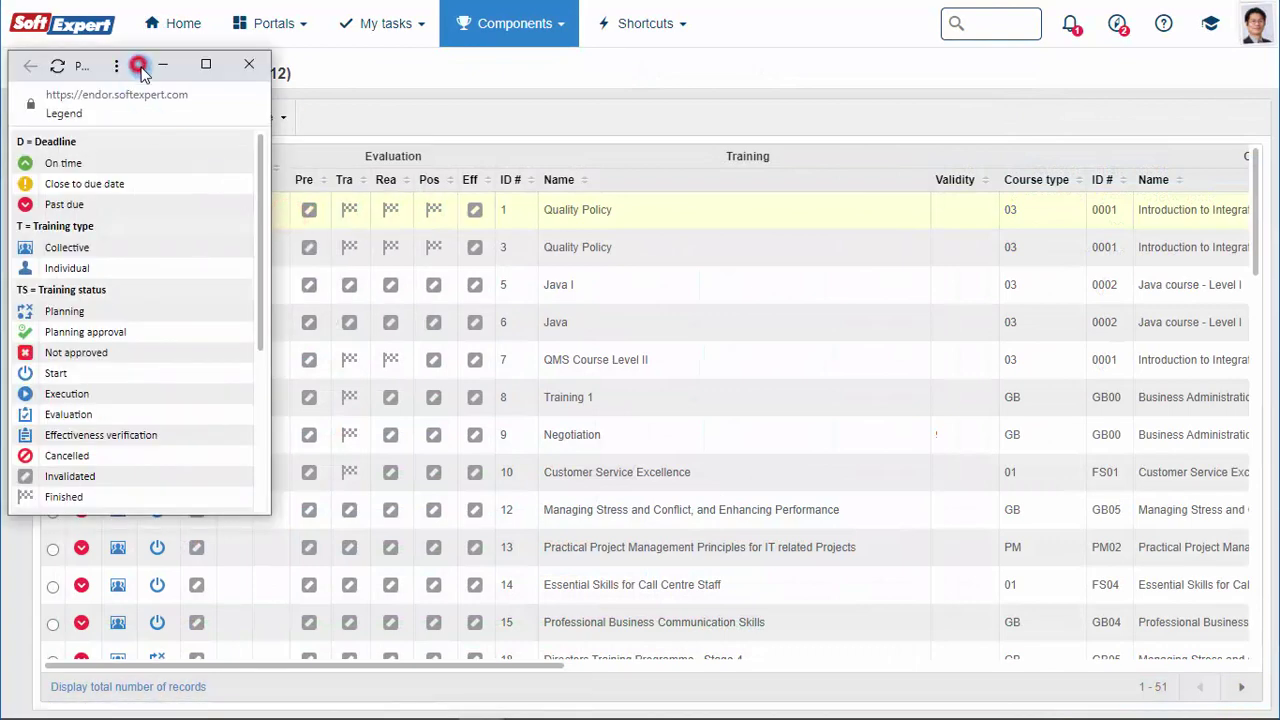
pyautogui.moveTo(148, 78); pyautogui.dragTo(260, 136)
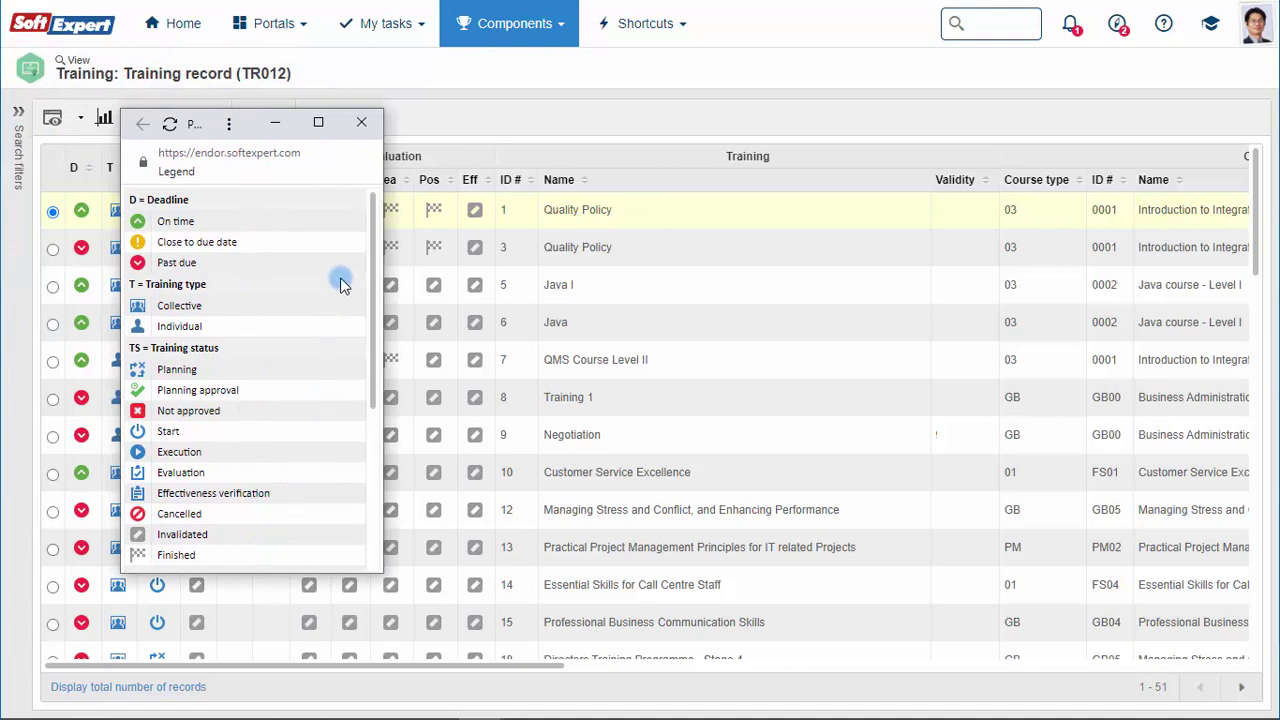
pyautogui.click(361, 124)
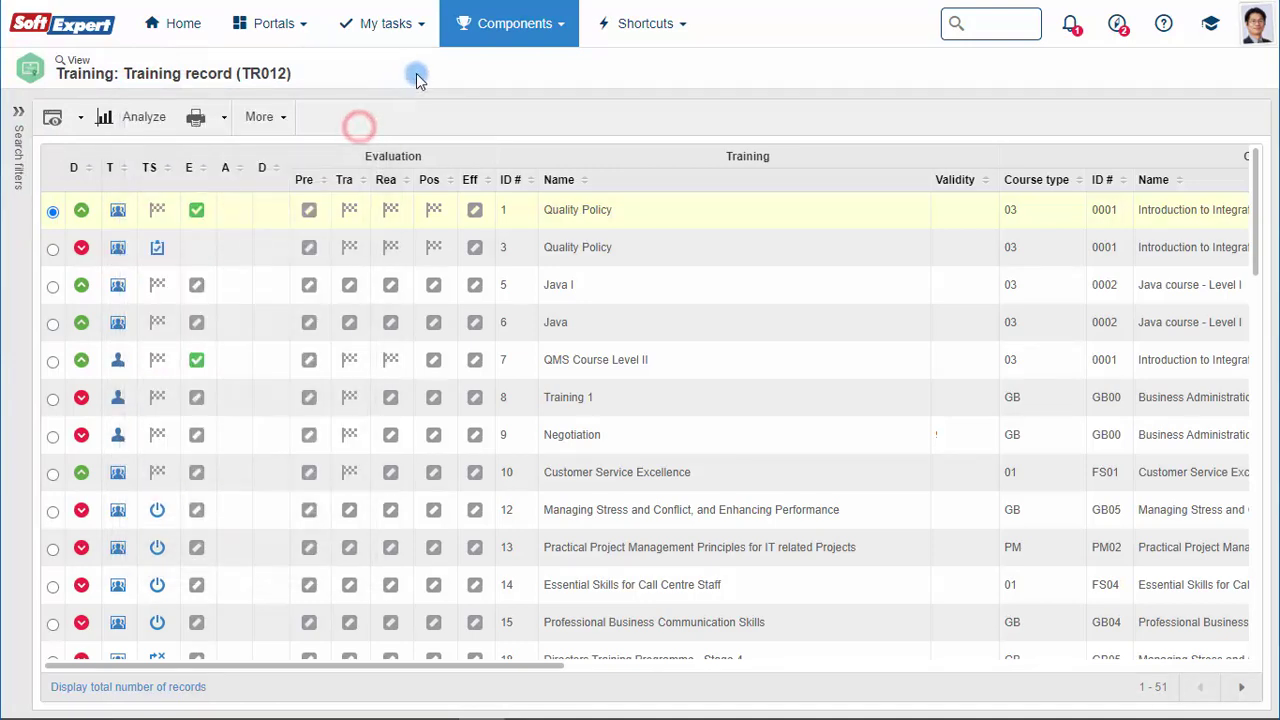
pyautogui.click(557, 28)
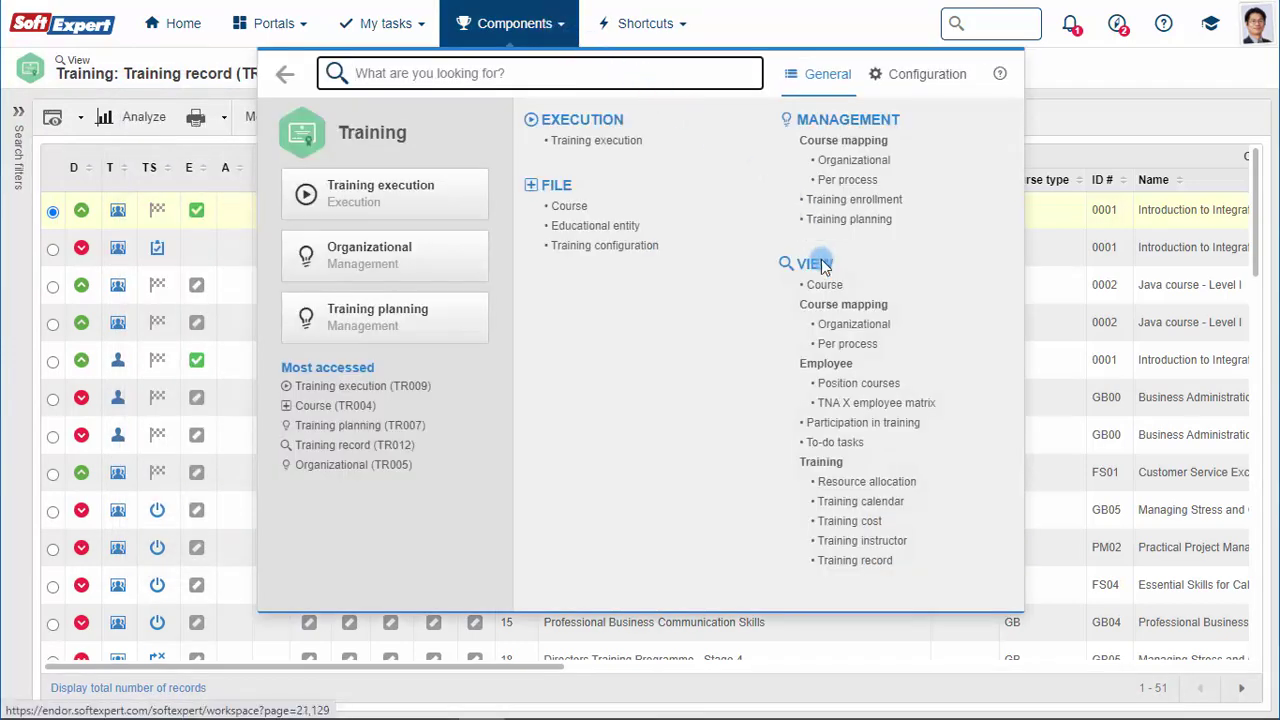
# In the TNA X employee matrix, inspect the GB00 and GB01 course details and employees' statuses.
pyautogui.click(840, 402)
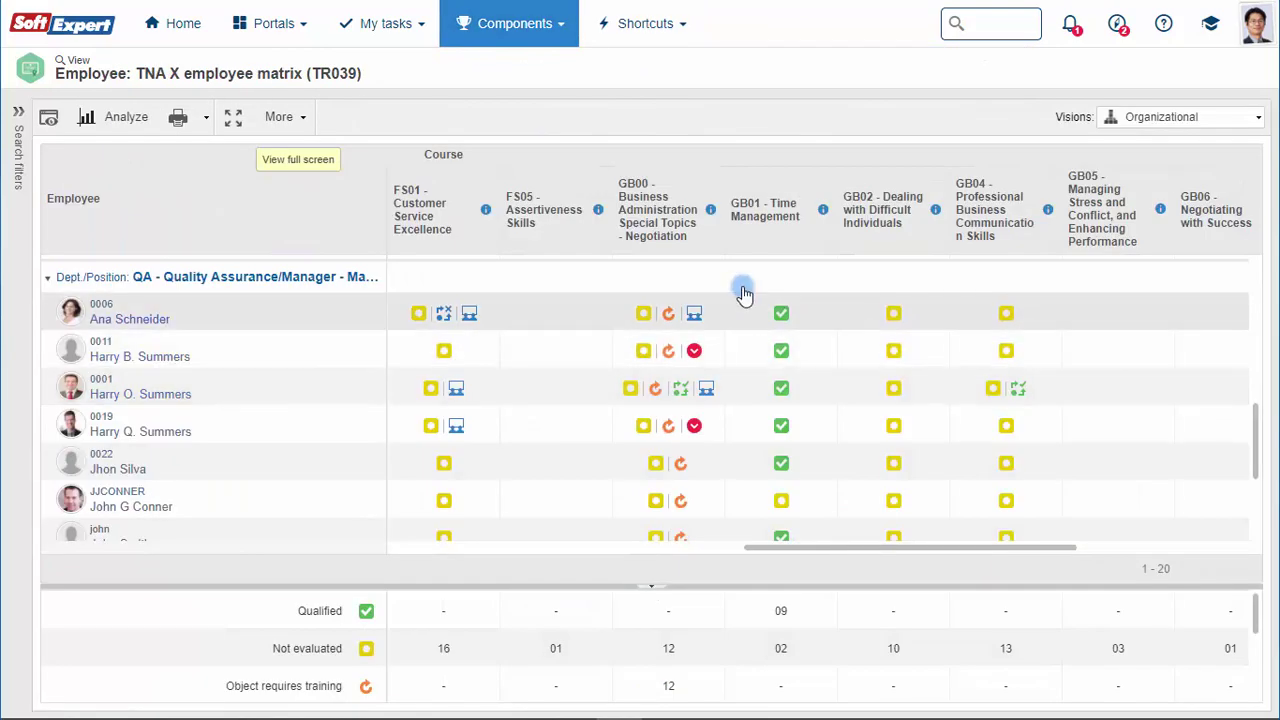
pyautogui.click(710, 210)
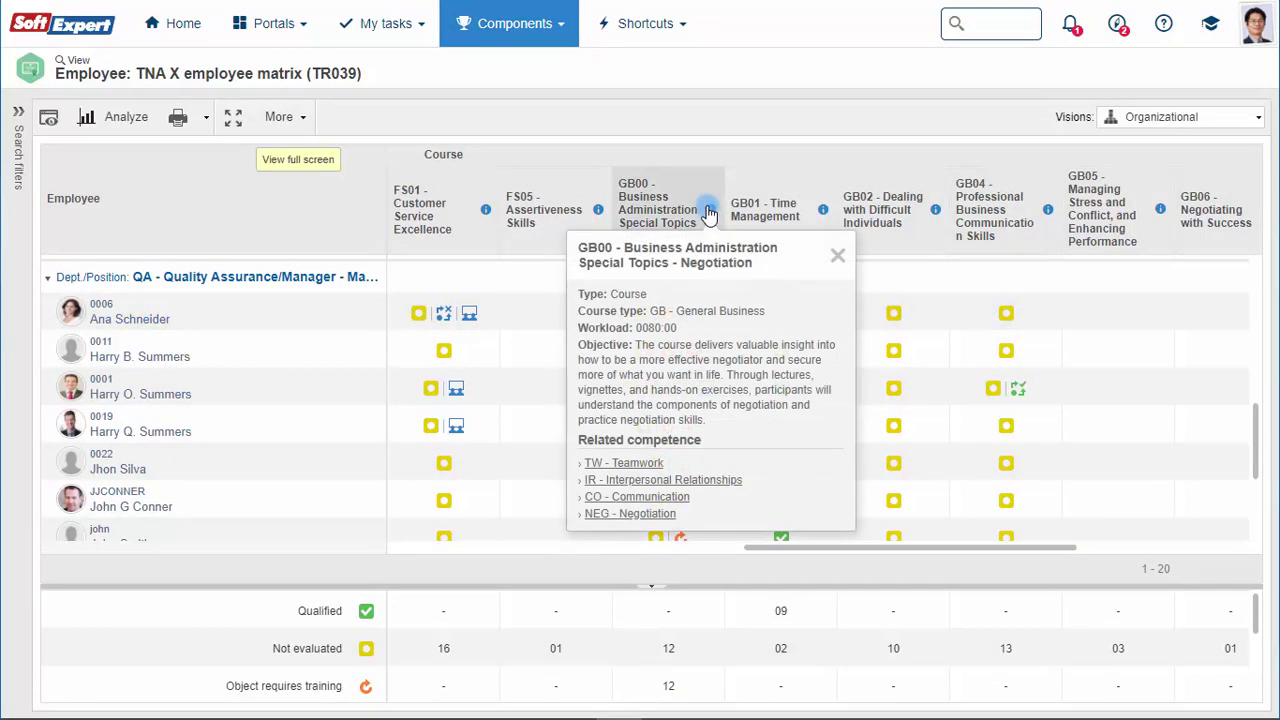
pyautogui.click(823, 213)
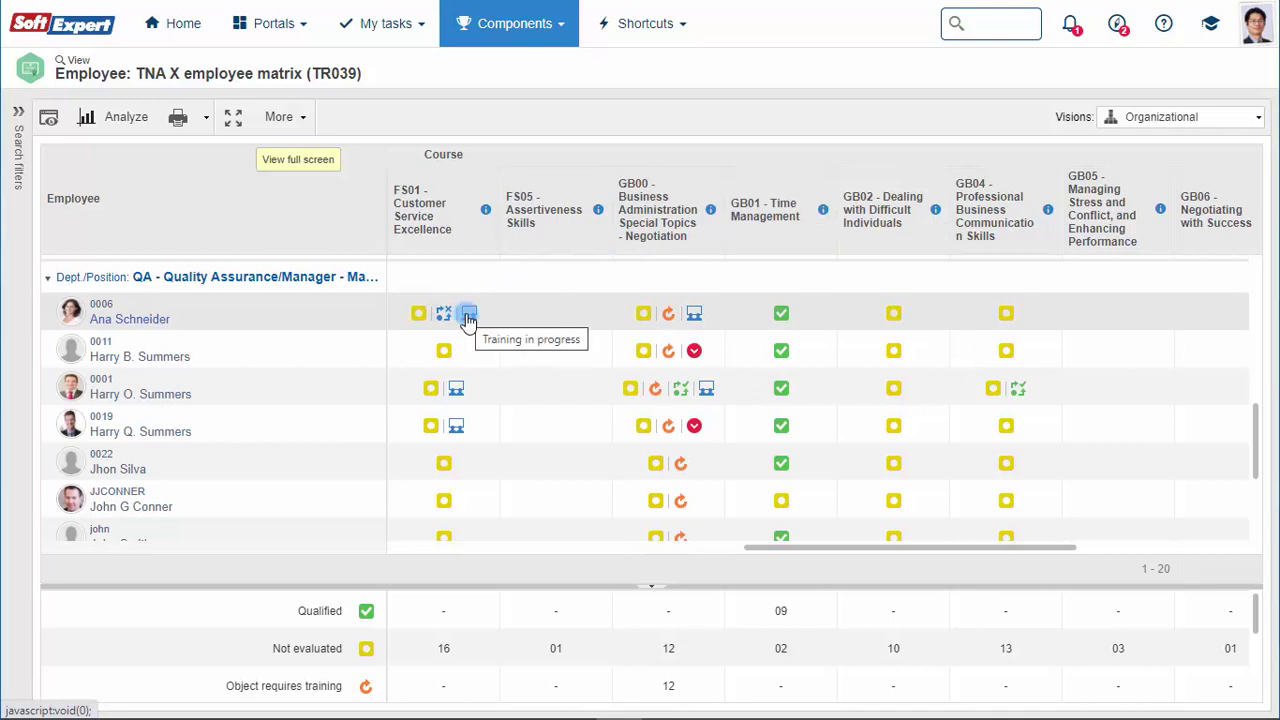
pyautogui.click(597, 334)
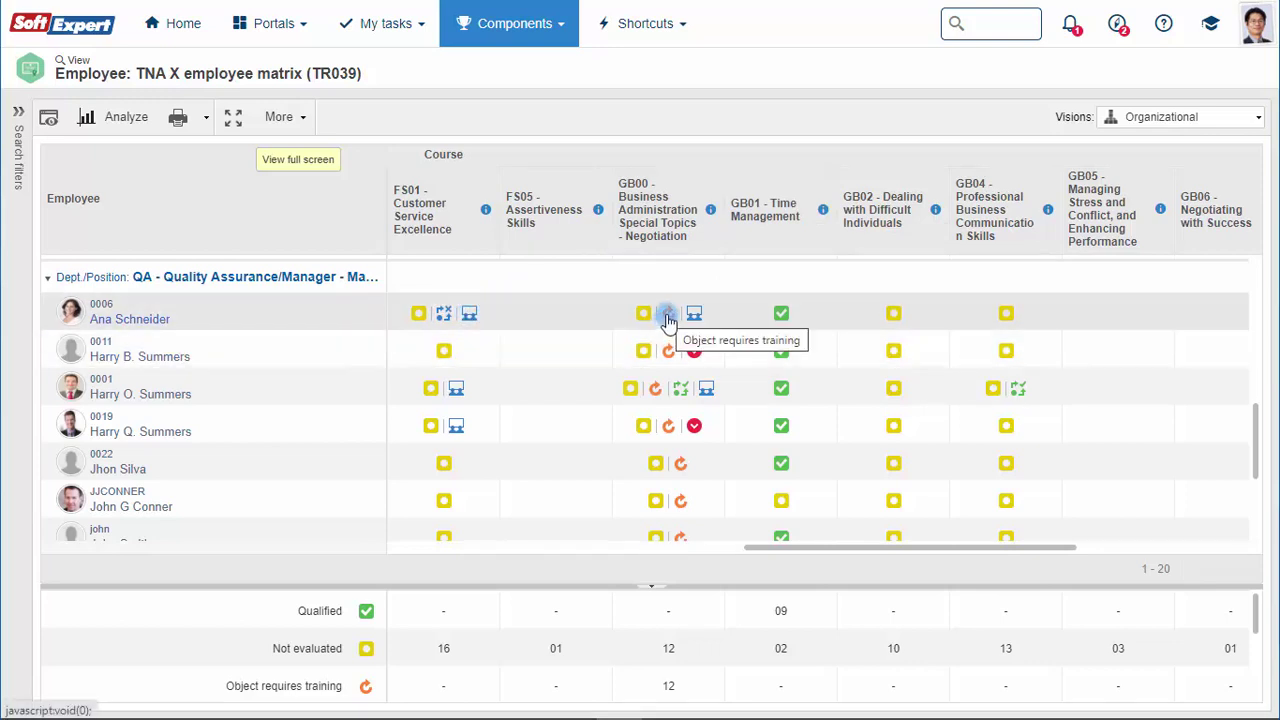
pyautogui.click(679, 342)
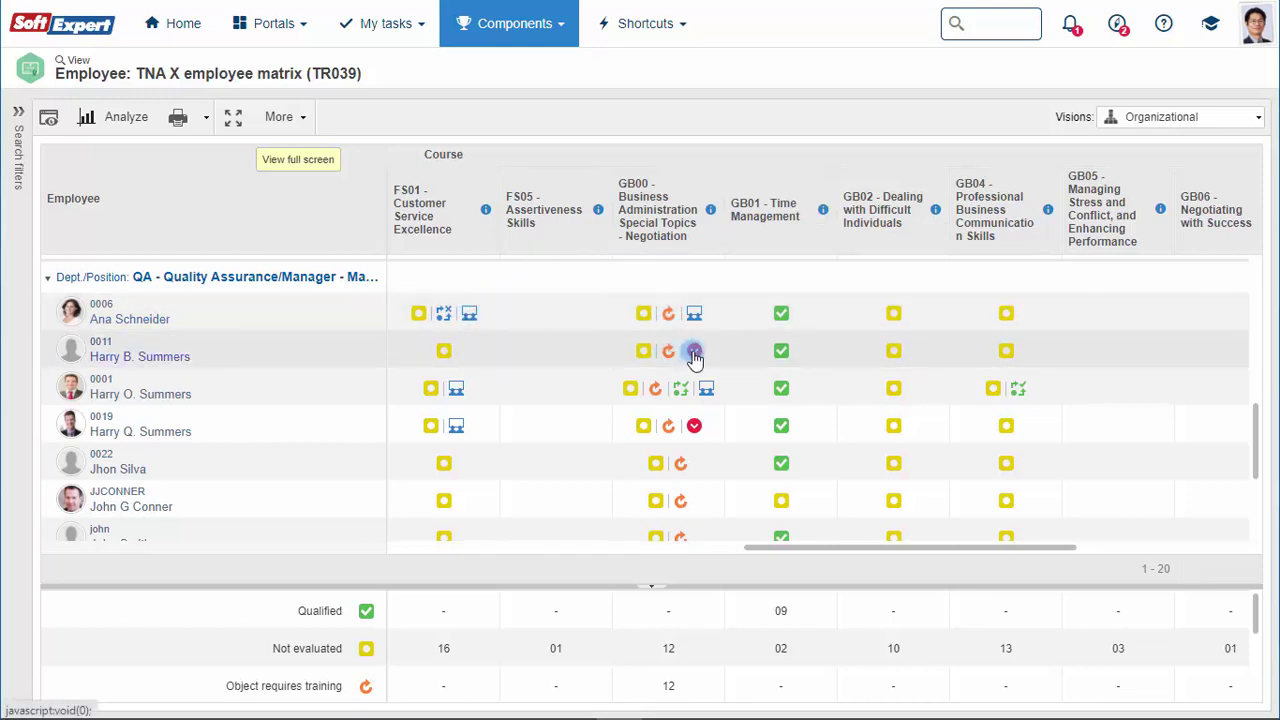
pyautogui.click(781, 389)
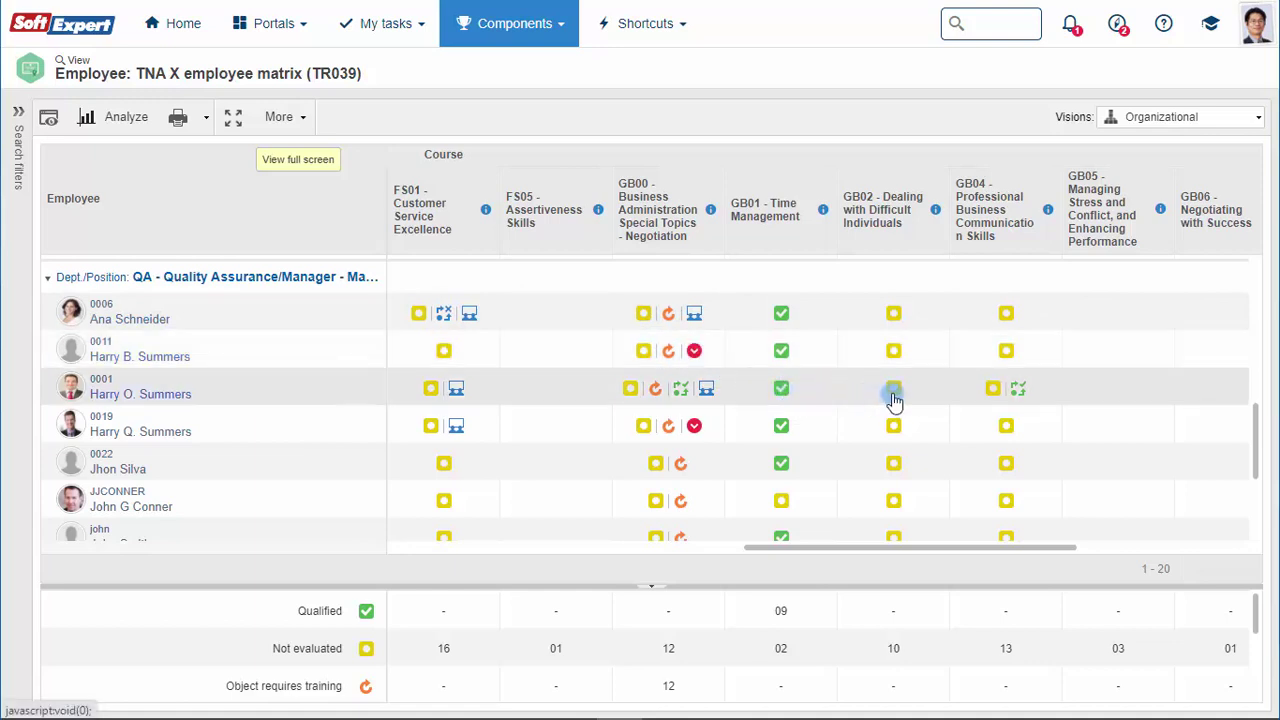
pyautogui.moveTo(895, 400)
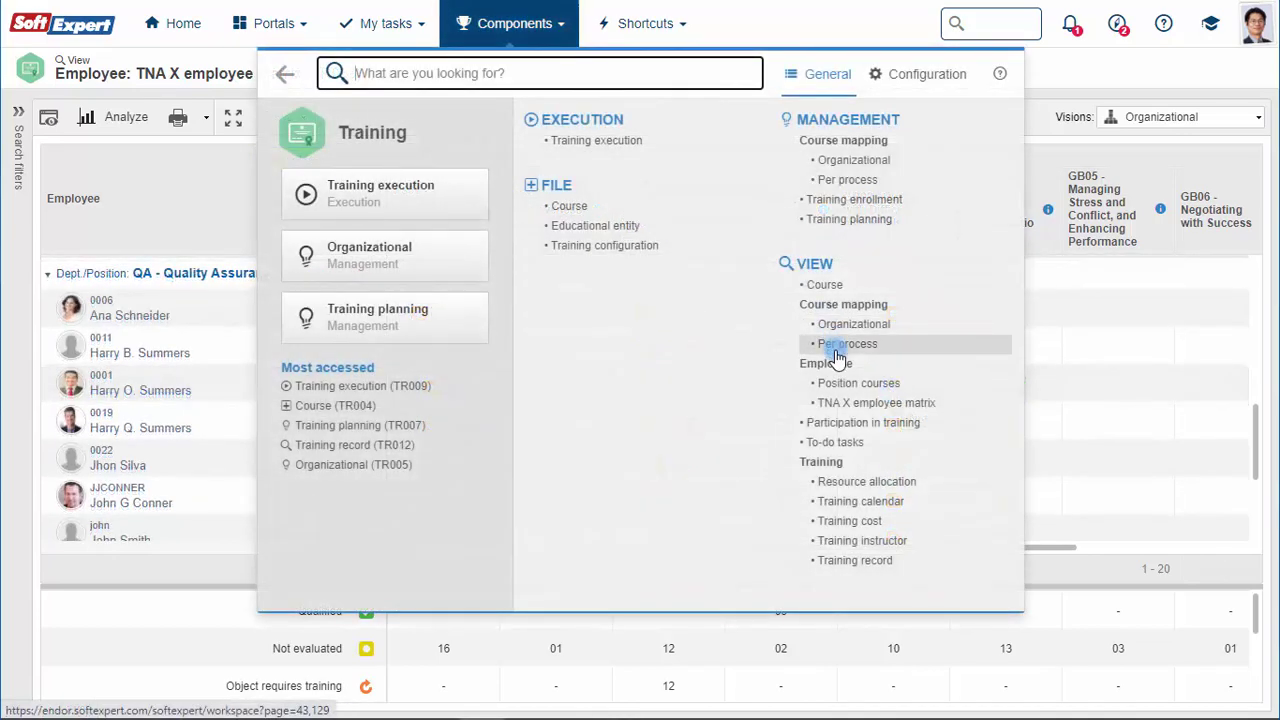
# Filter the Training calendar to course 0016 - Introduction to Project Management and view training 111.
pyautogui.click(858, 500)
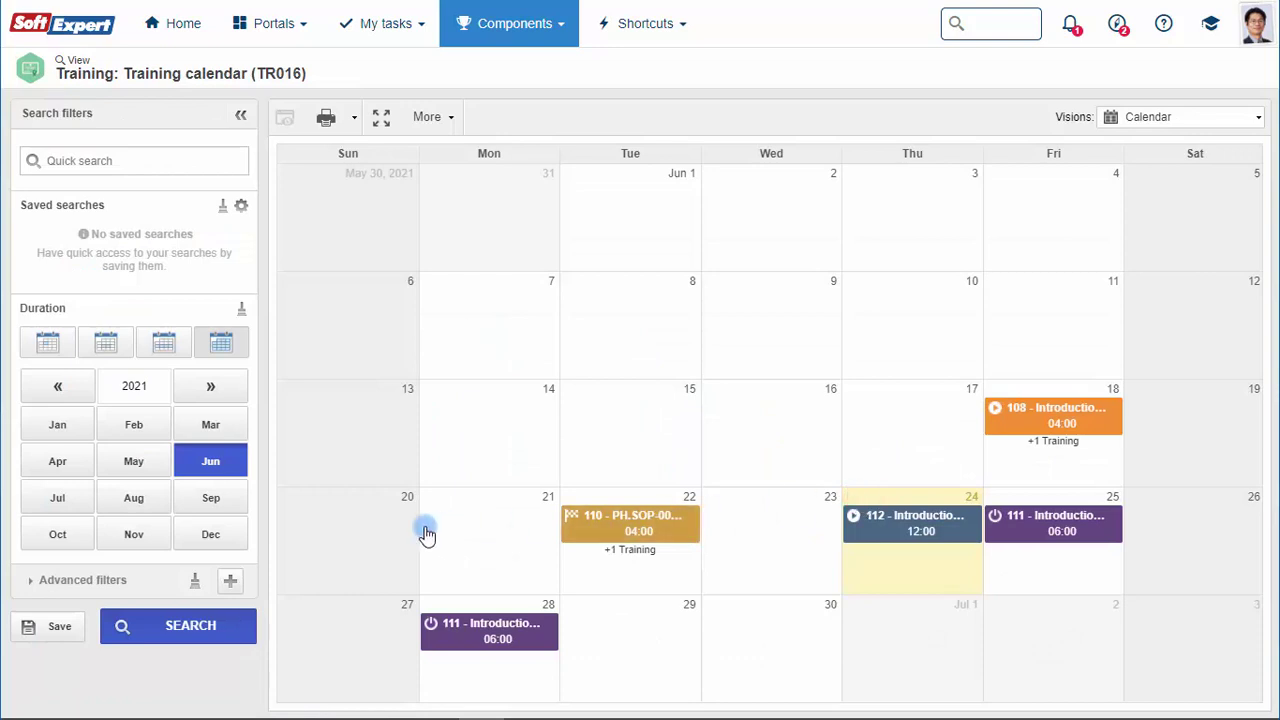
pyautogui.click(231, 582)
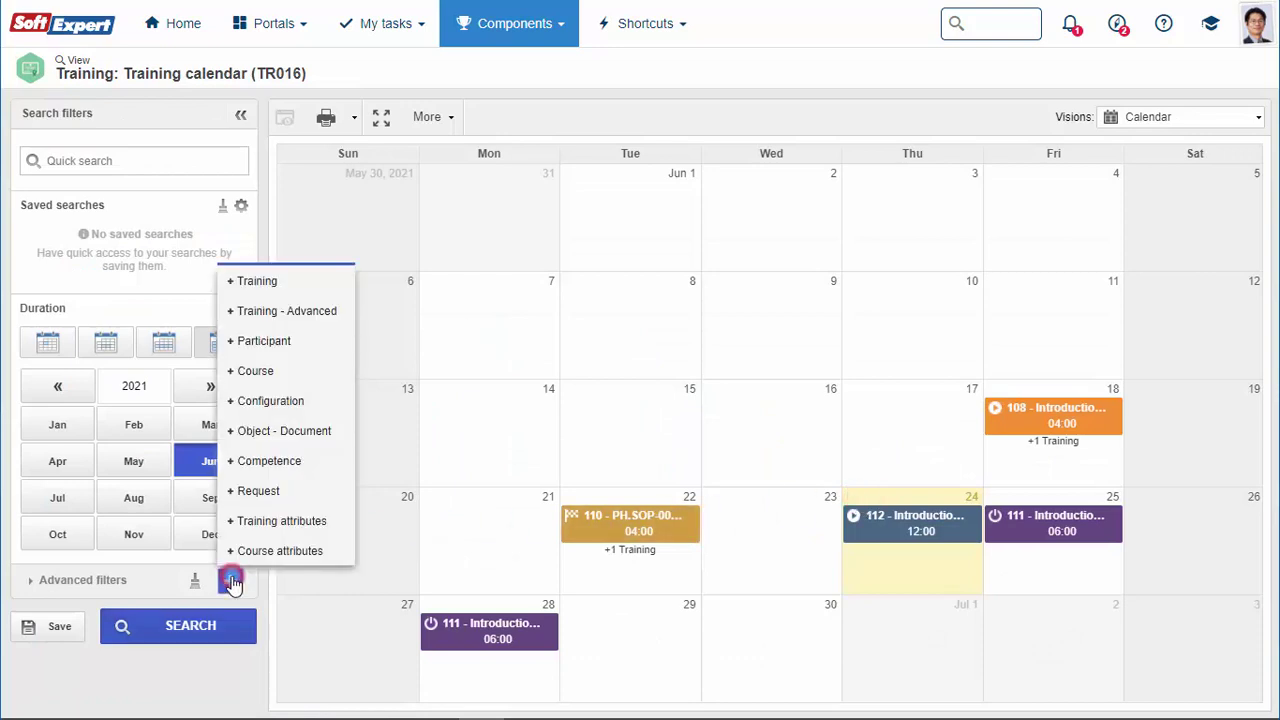
pyautogui.click(272, 371)
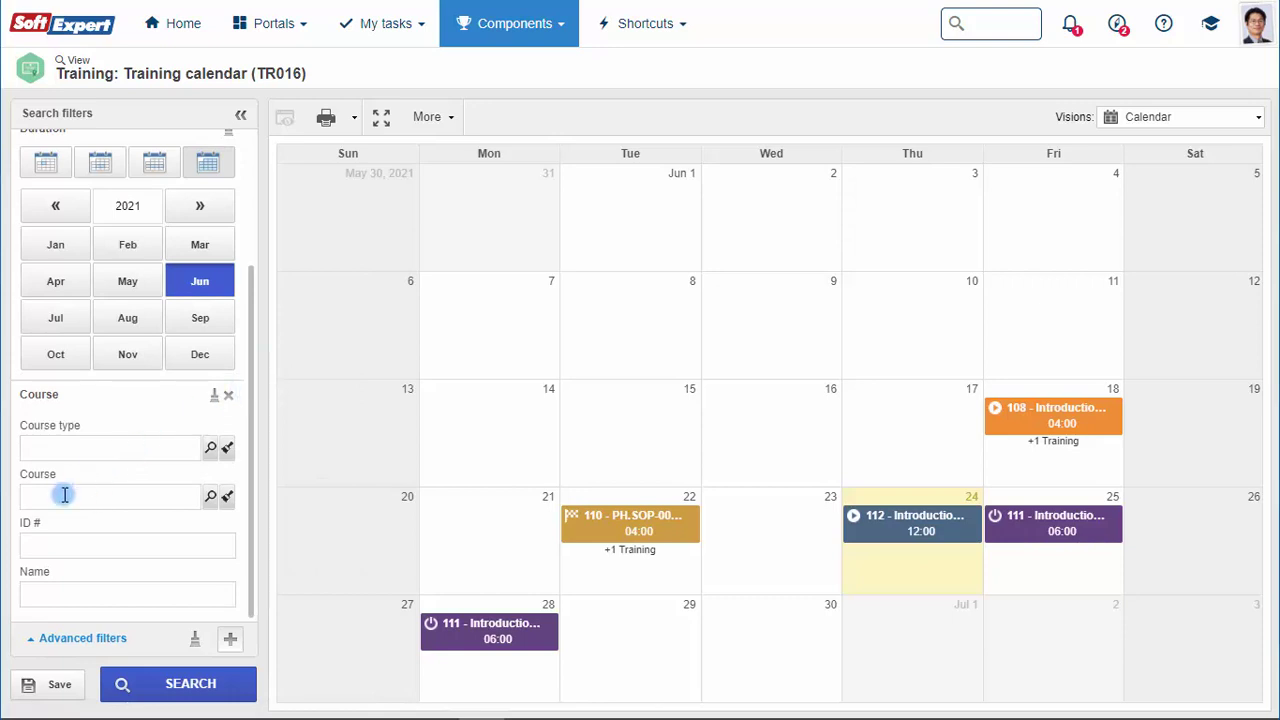
pyautogui.click(63, 494)
pyautogui.write('project')
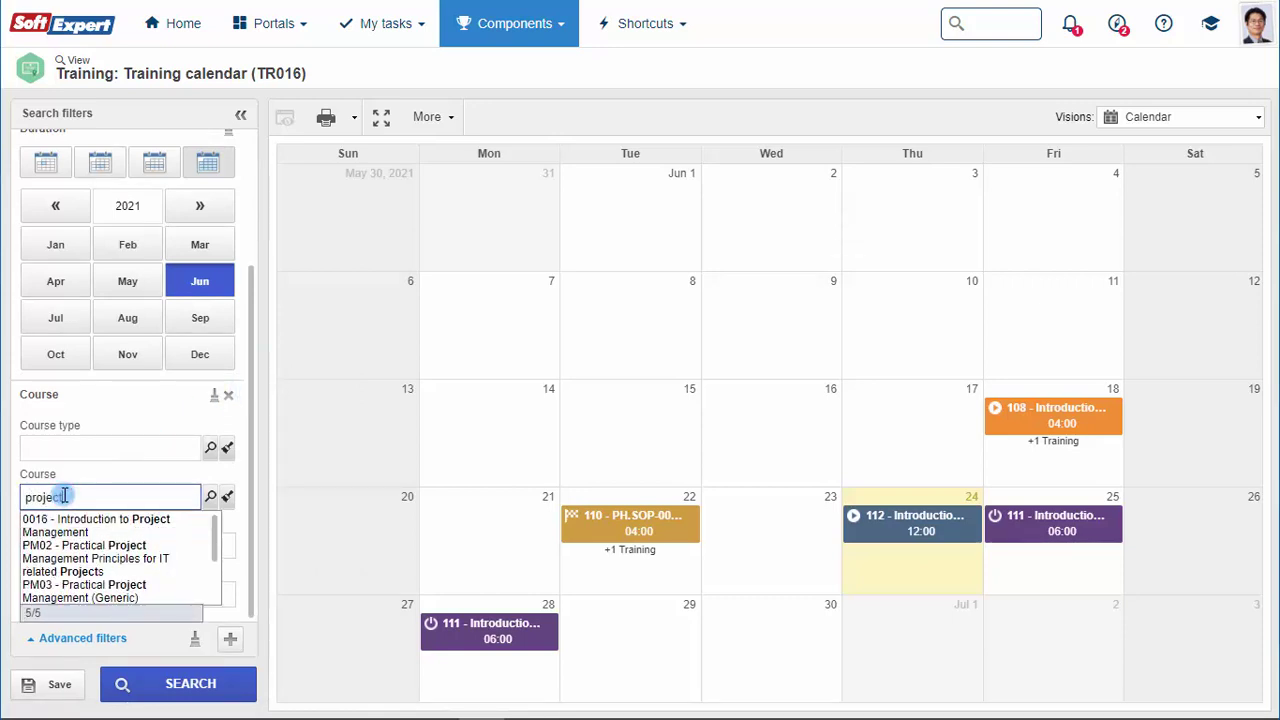
pyautogui.click(57, 520)
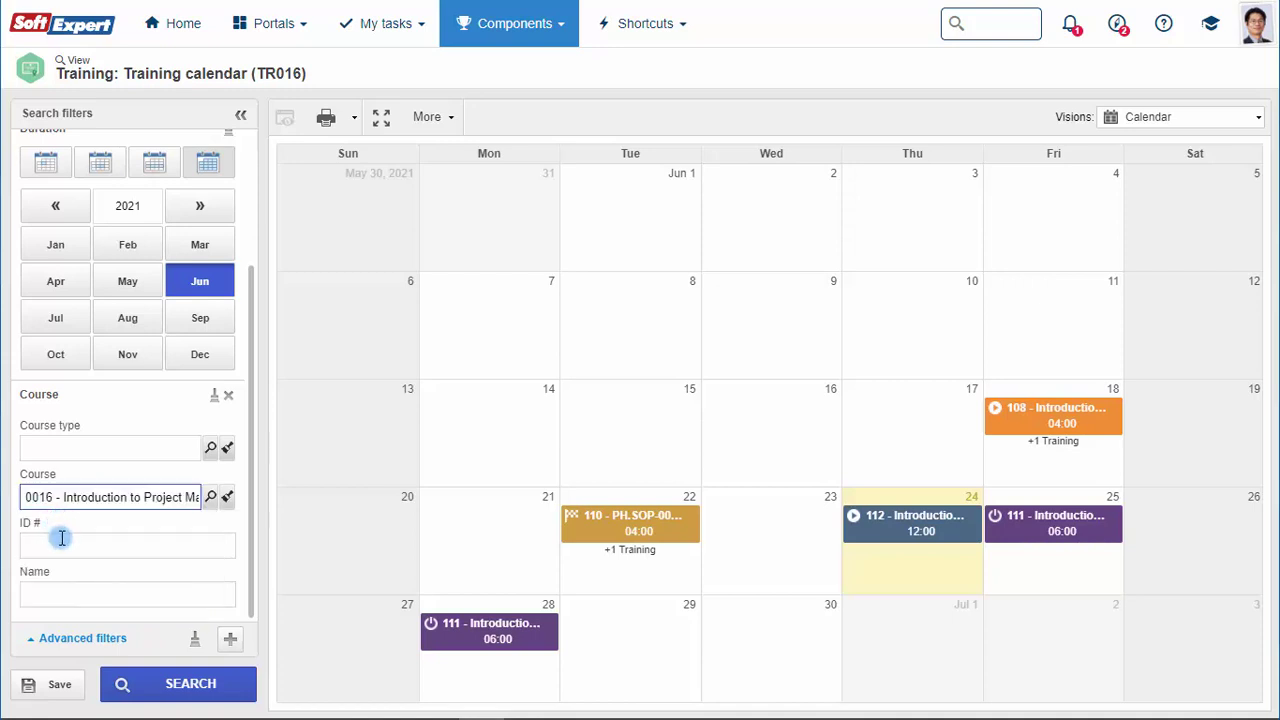
pyautogui.click(148, 680)
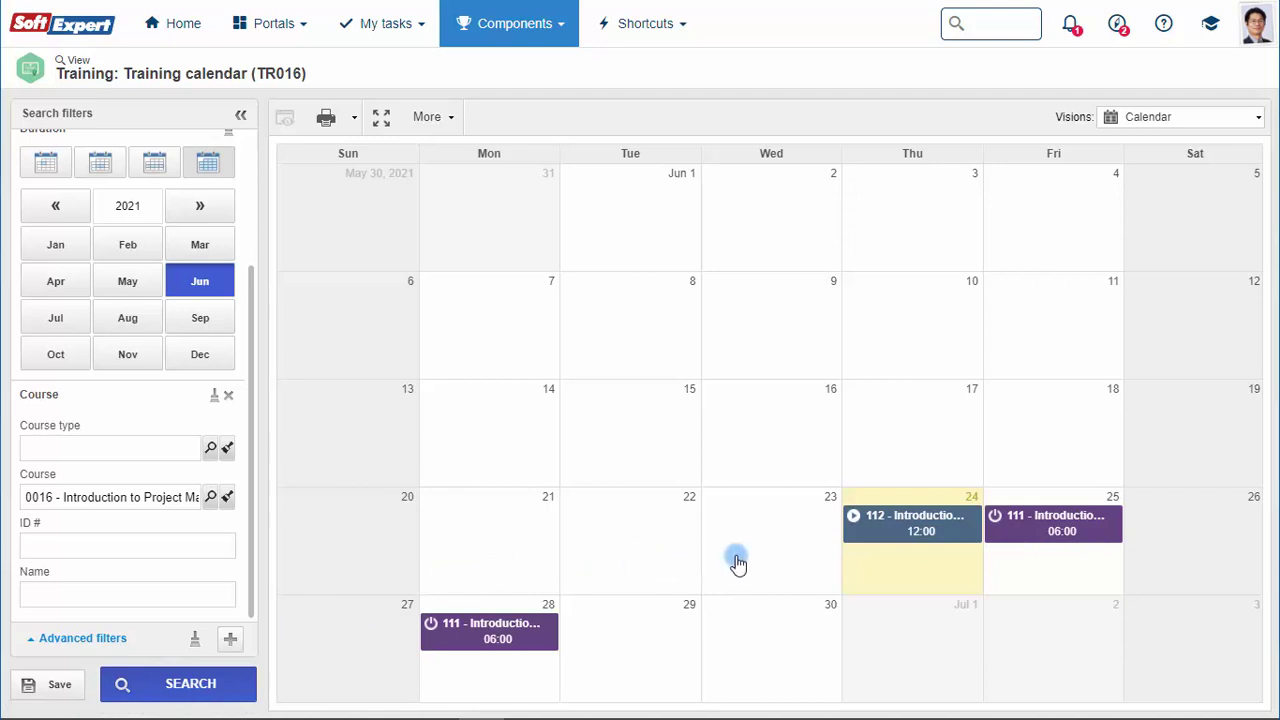
pyautogui.click(1043, 524)
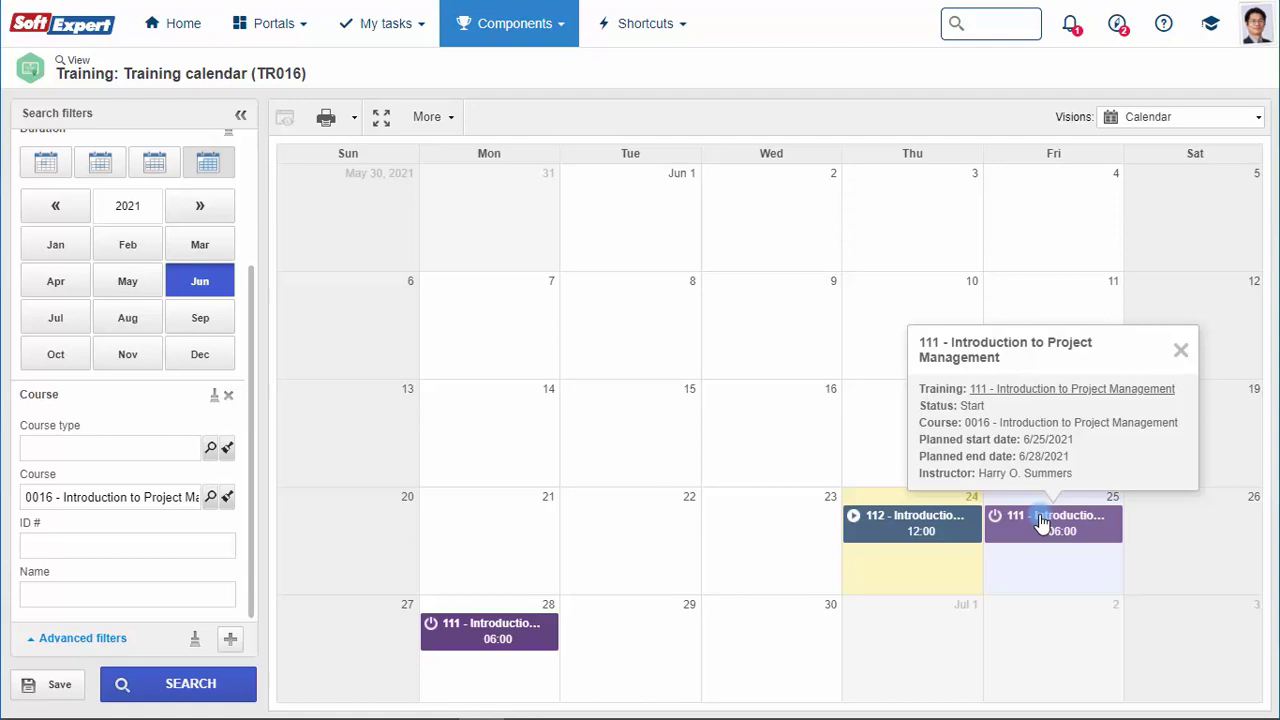
# Add Course and Cost type as vision columns and refresh the cost values.
pyautogui.click(85, 272)
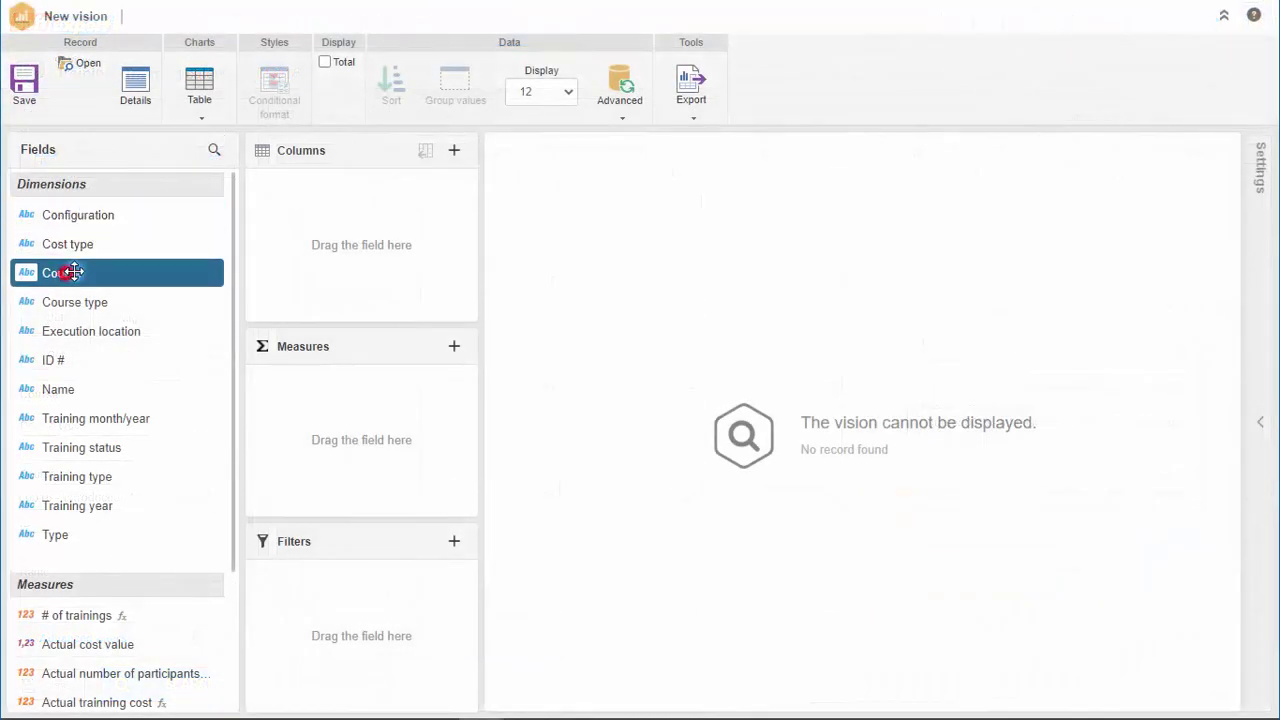
pyautogui.moveTo(85, 272); pyautogui.dragTo(296, 192)
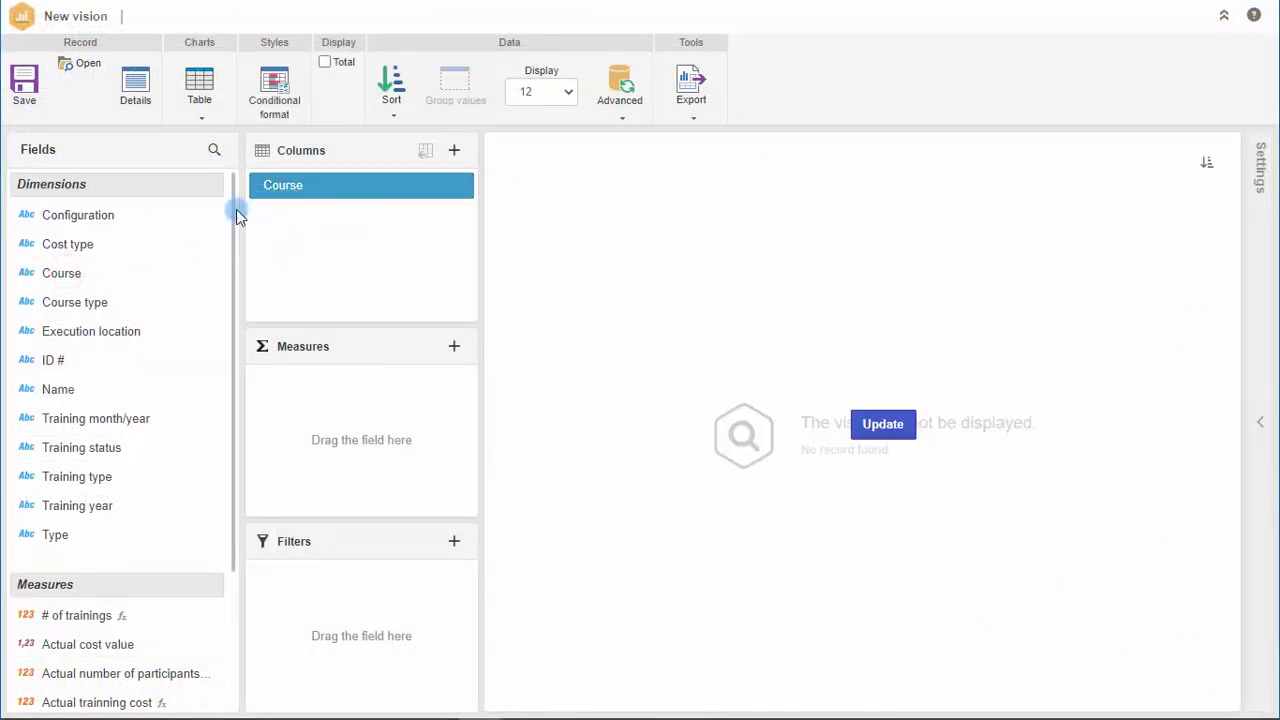
pyautogui.click(131, 241)
pyautogui.moveTo(85, 244); pyautogui.dragTo(290, 214)
pyautogui.click(880, 424)
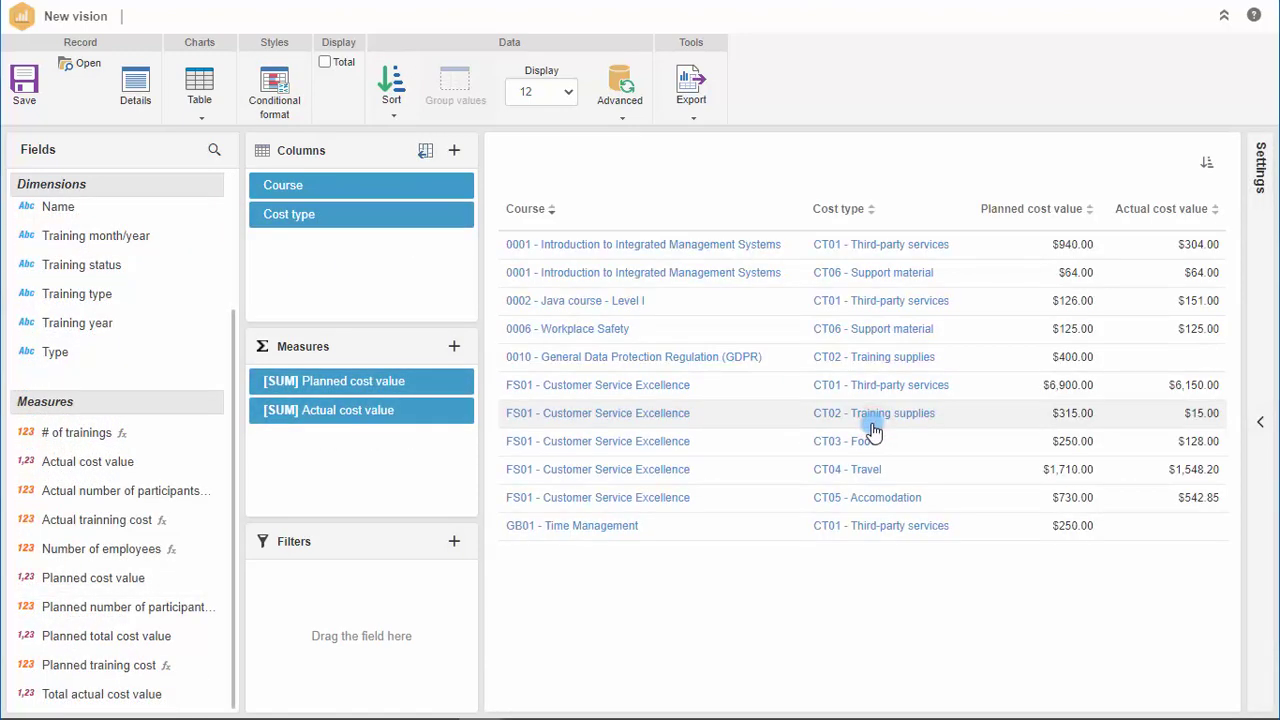
pyautogui.scroll(3, 100, 322)
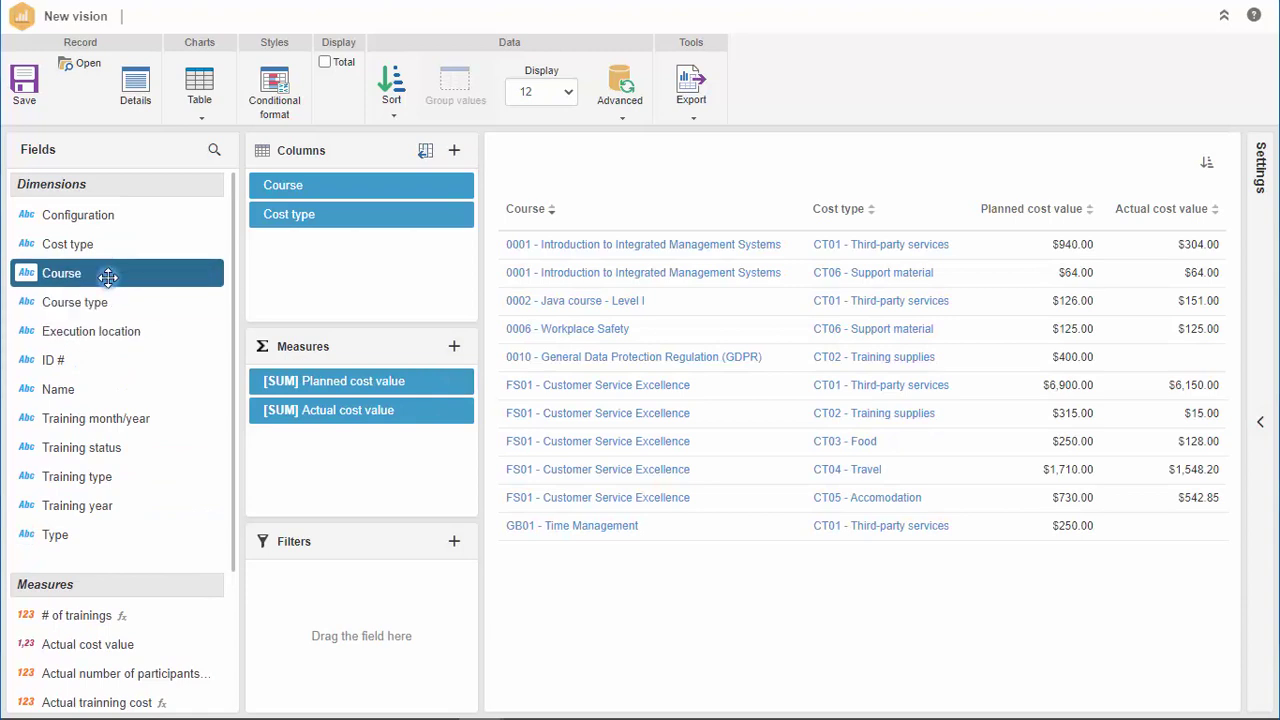
# Filter the vision to courses 0001 and 0002 - Java course - Level I.
pyautogui.moveTo(108, 277); pyautogui.dragTo(267, 594)
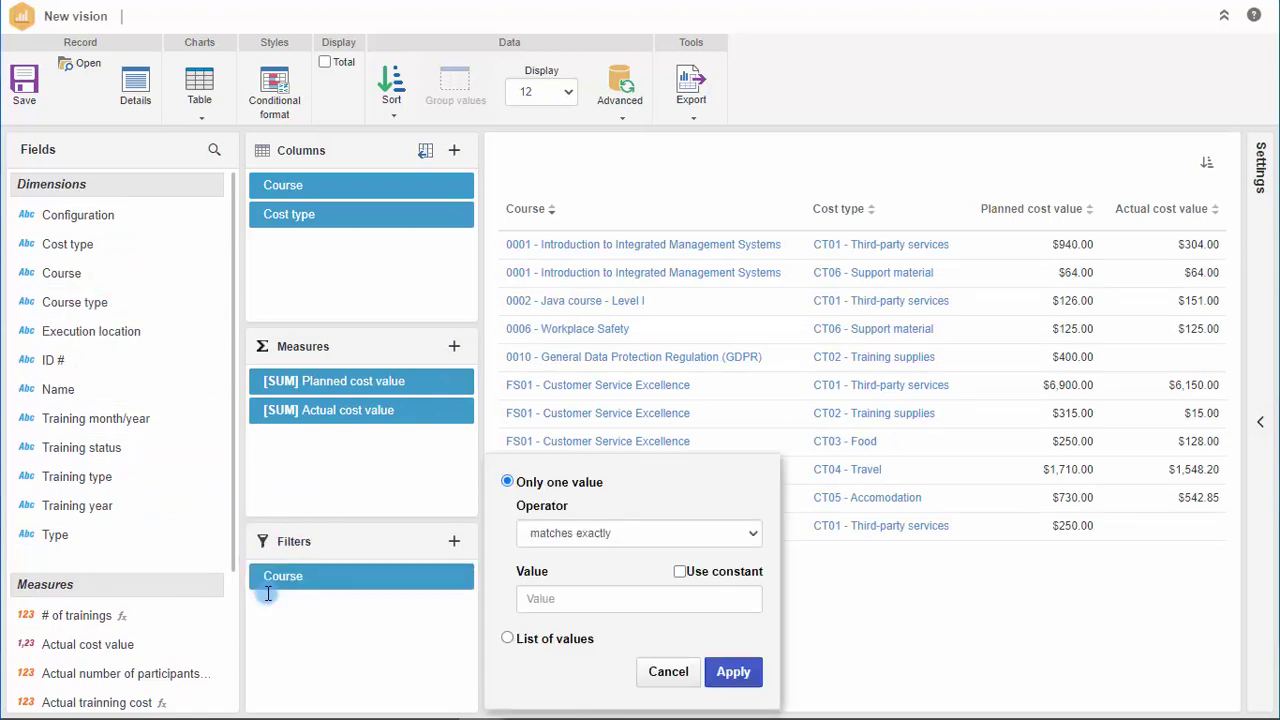
pyautogui.click(511, 641)
pyautogui.click(555, 497)
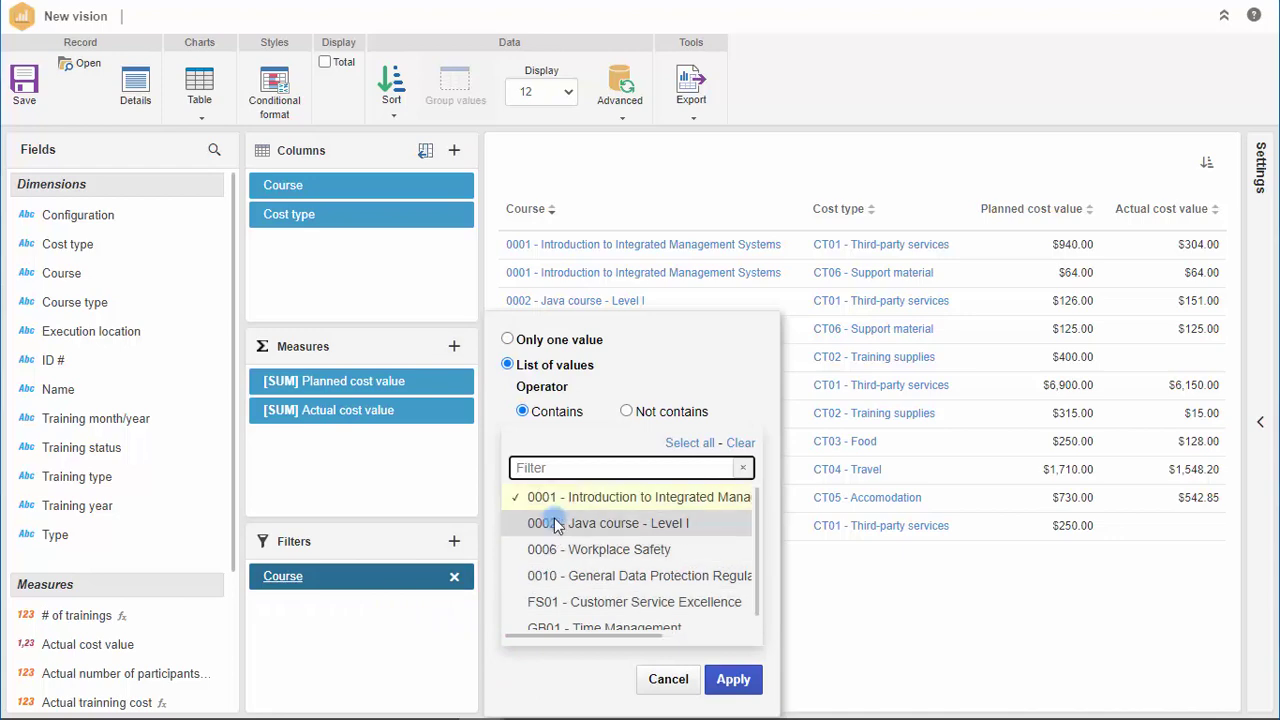
pyautogui.click(555, 524)
pyautogui.click(722, 683)
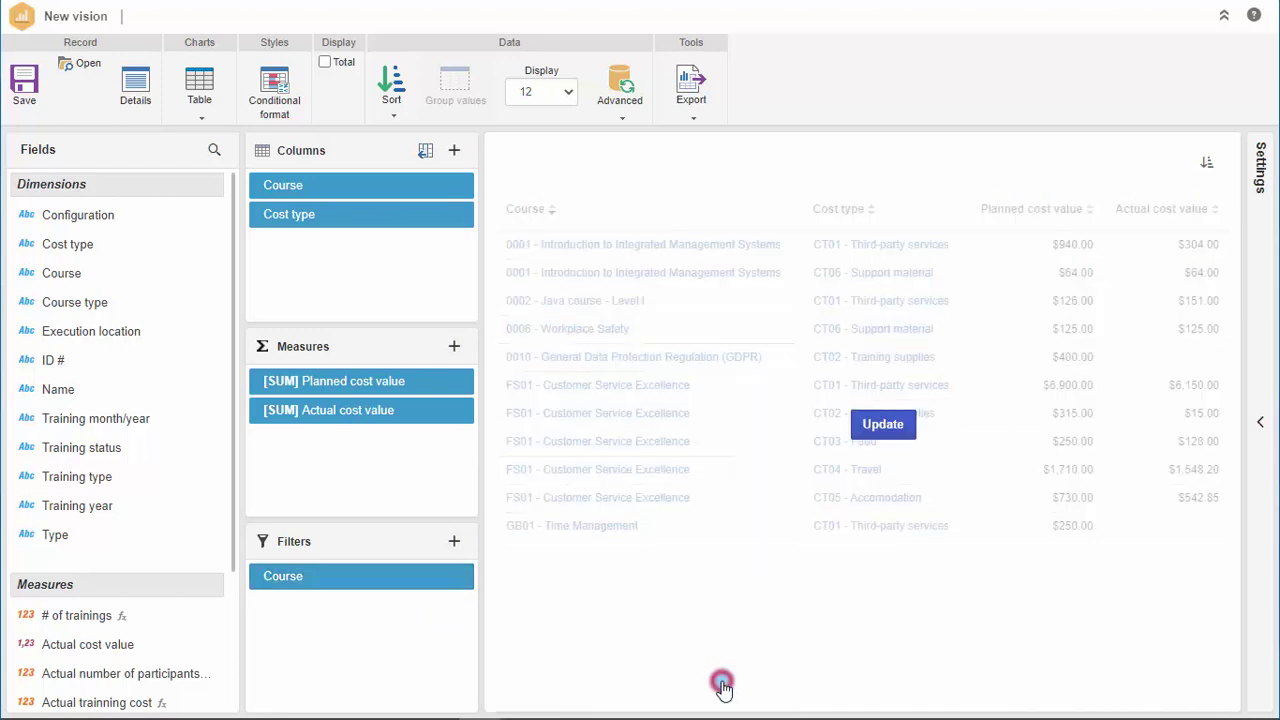
pyautogui.click(872, 428)
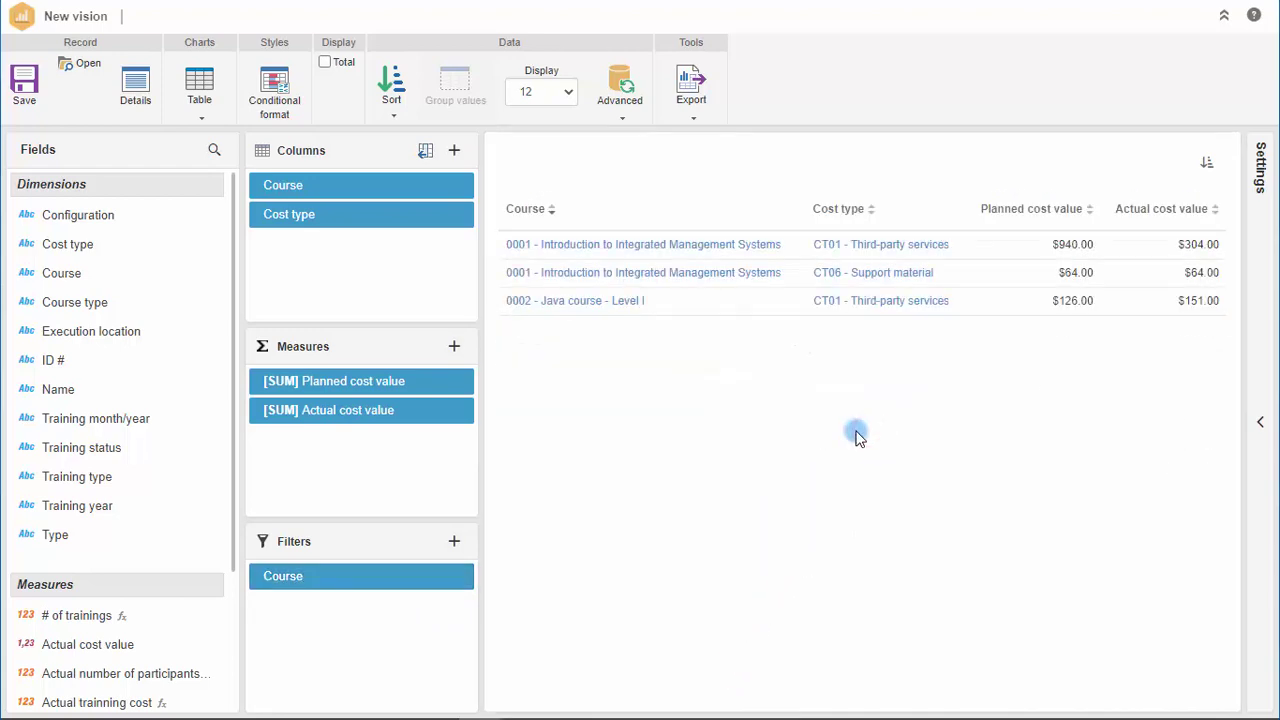
# Display the planned versus actual cost as a column chart.
pyautogui.click(201, 119)
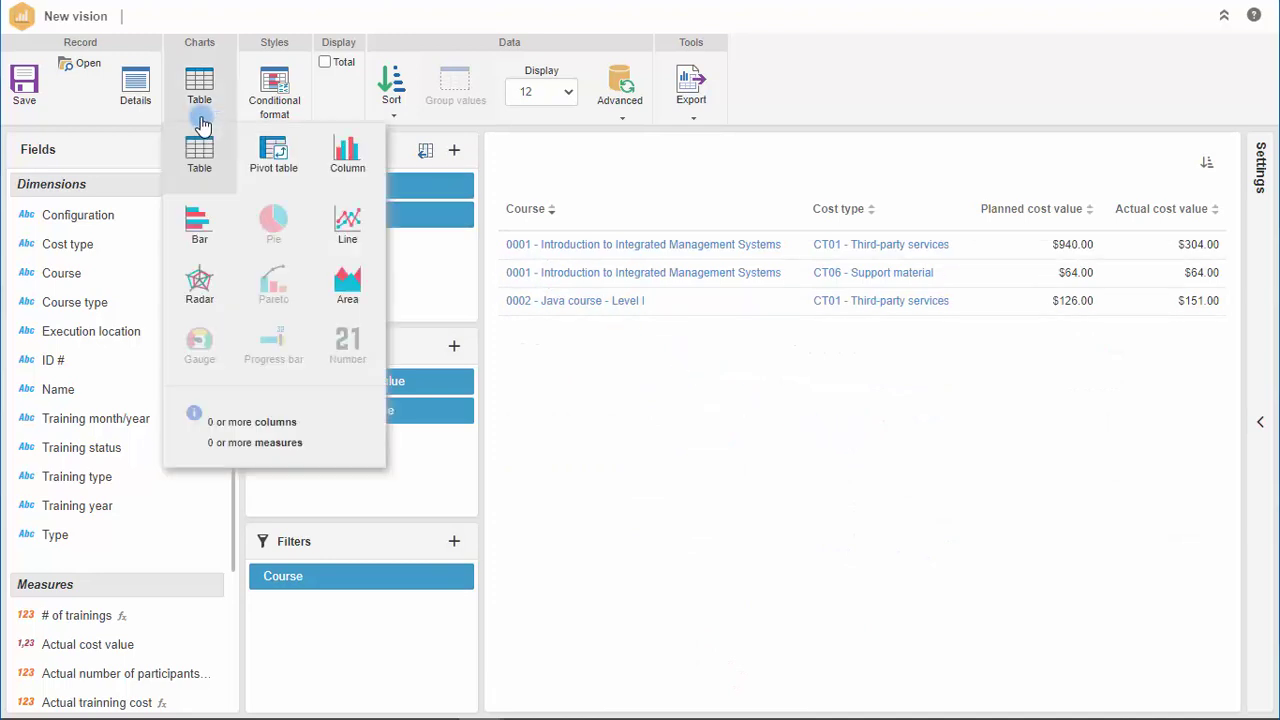
pyautogui.click(343, 152)
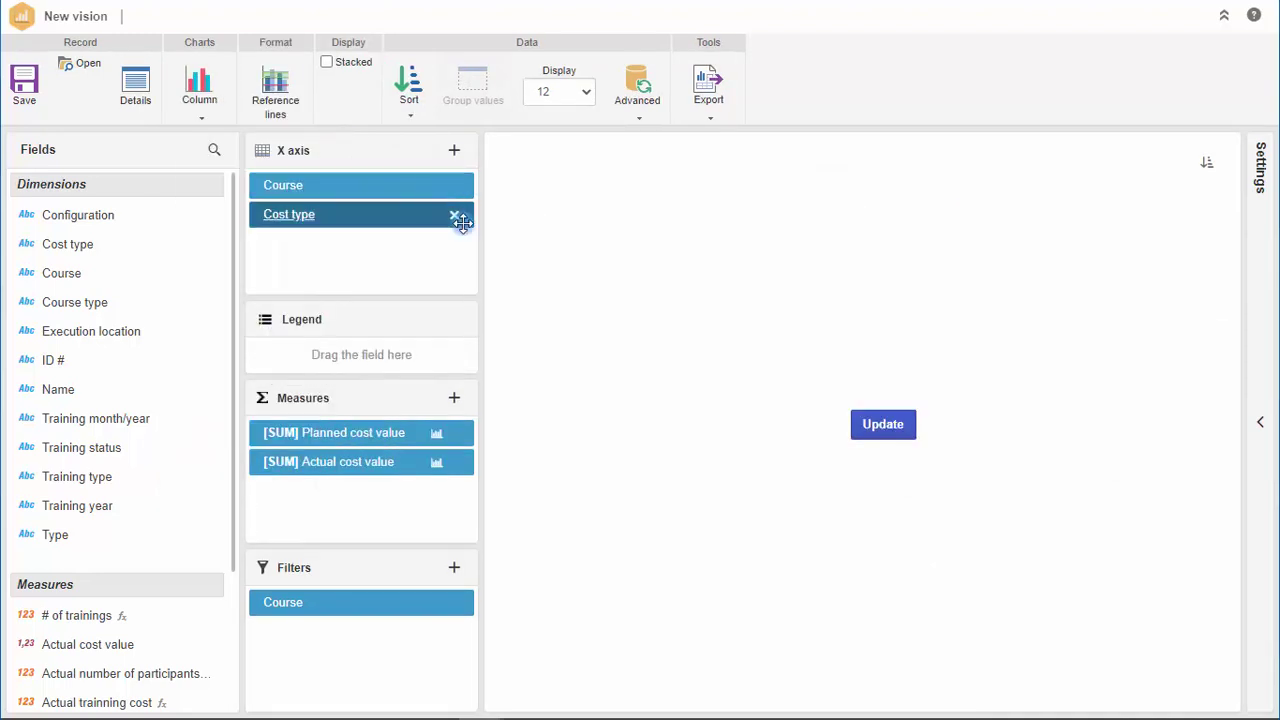
pyautogui.click(874, 432)
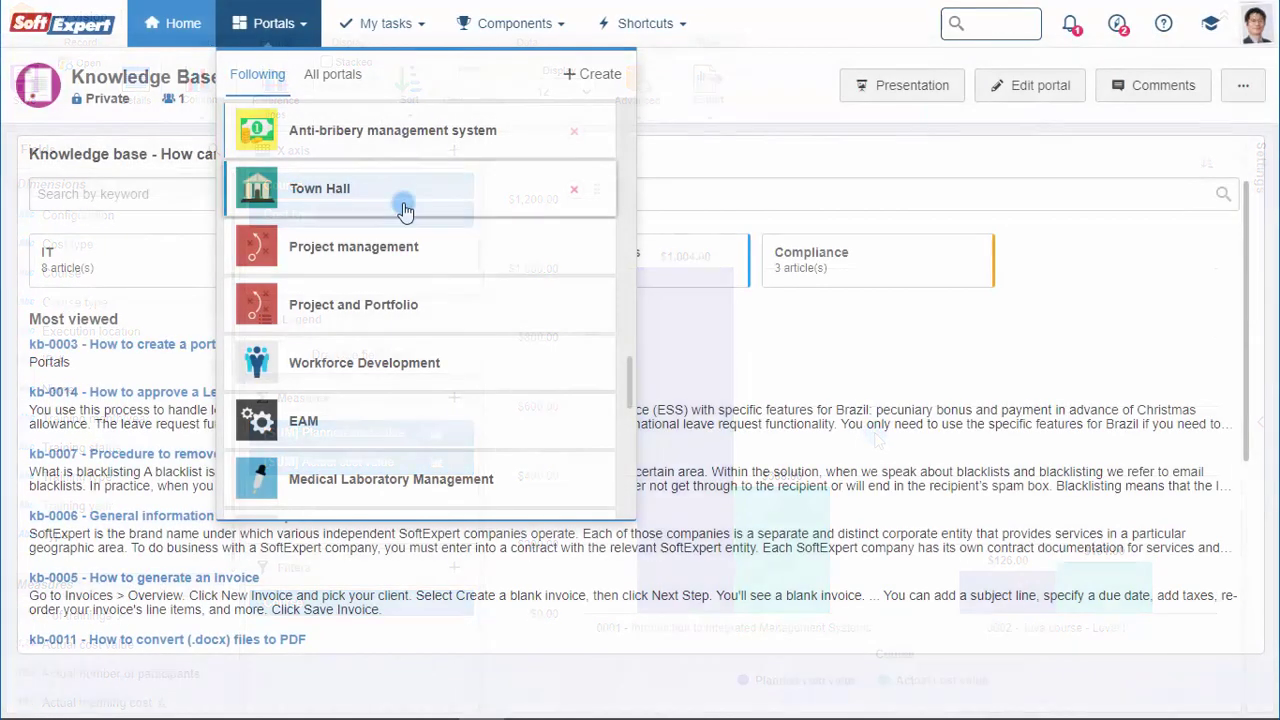
# Review Budget Execution's planned-value bars, then filter Training Management to the top instructor's hours per course.
pyautogui.click(380, 362)
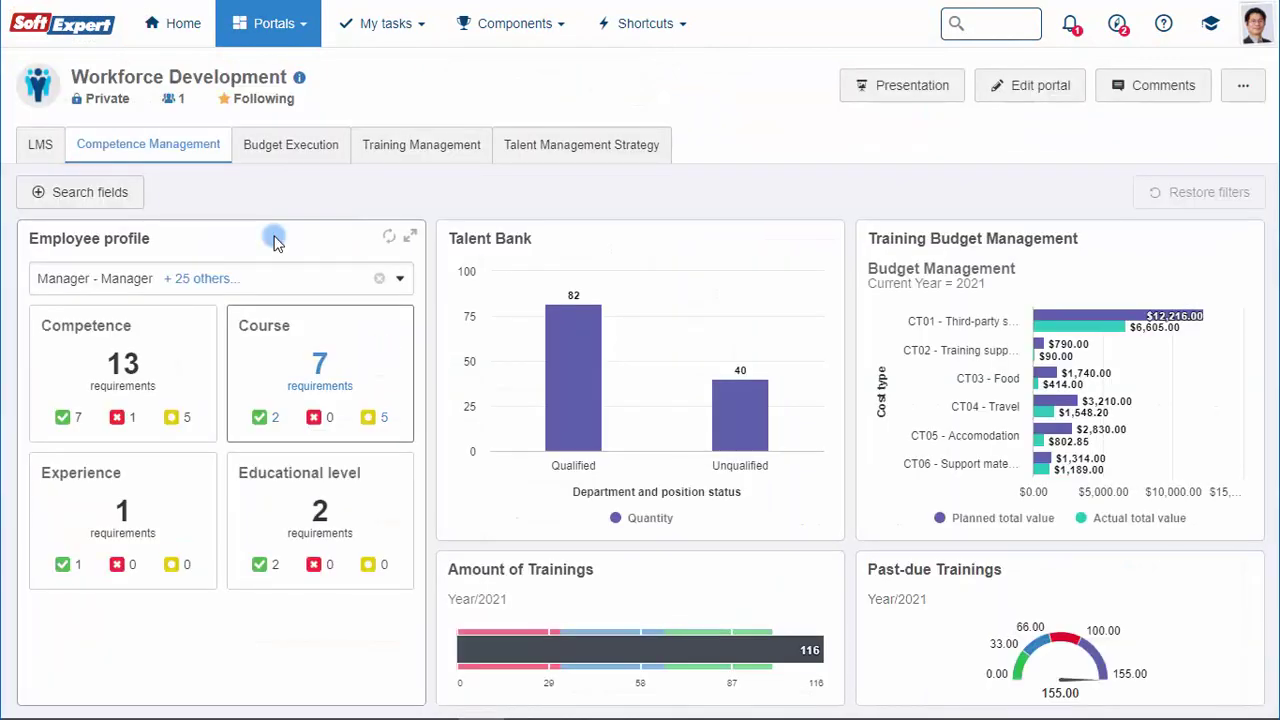
pyautogui.click(309, 155)
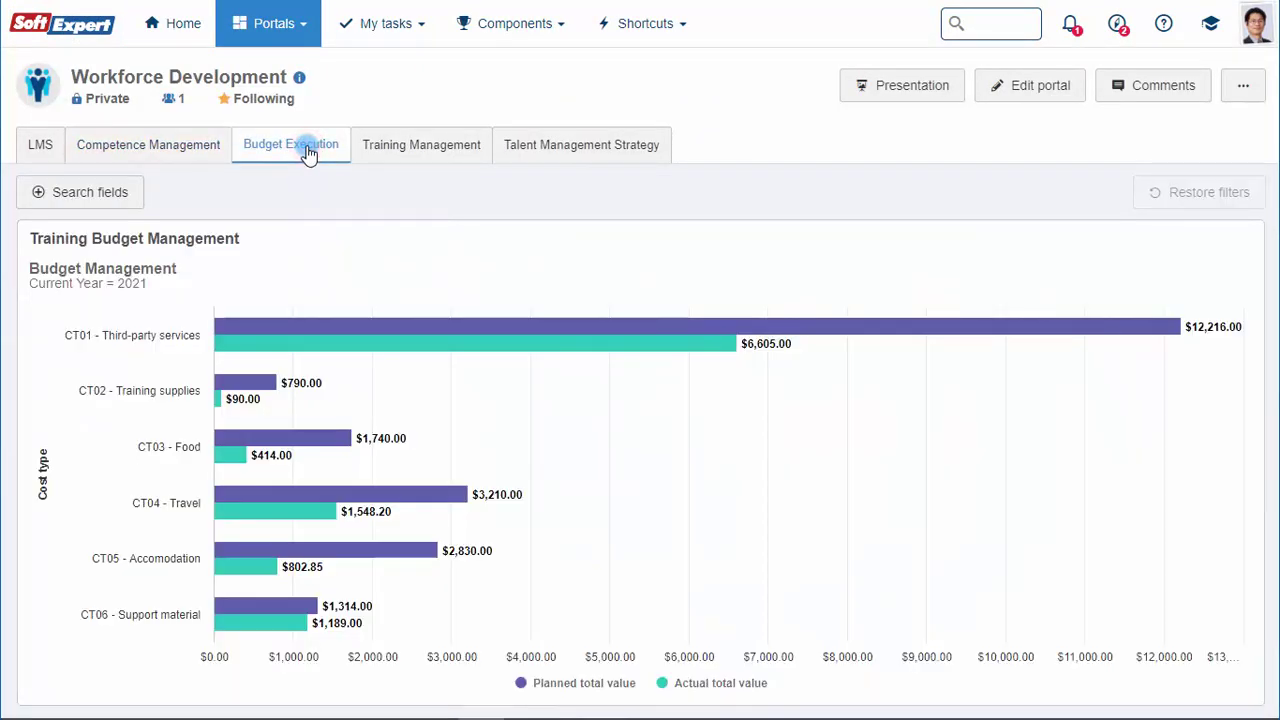
pyautogui.click(555, 683)
pyautogui.click(557, 685)
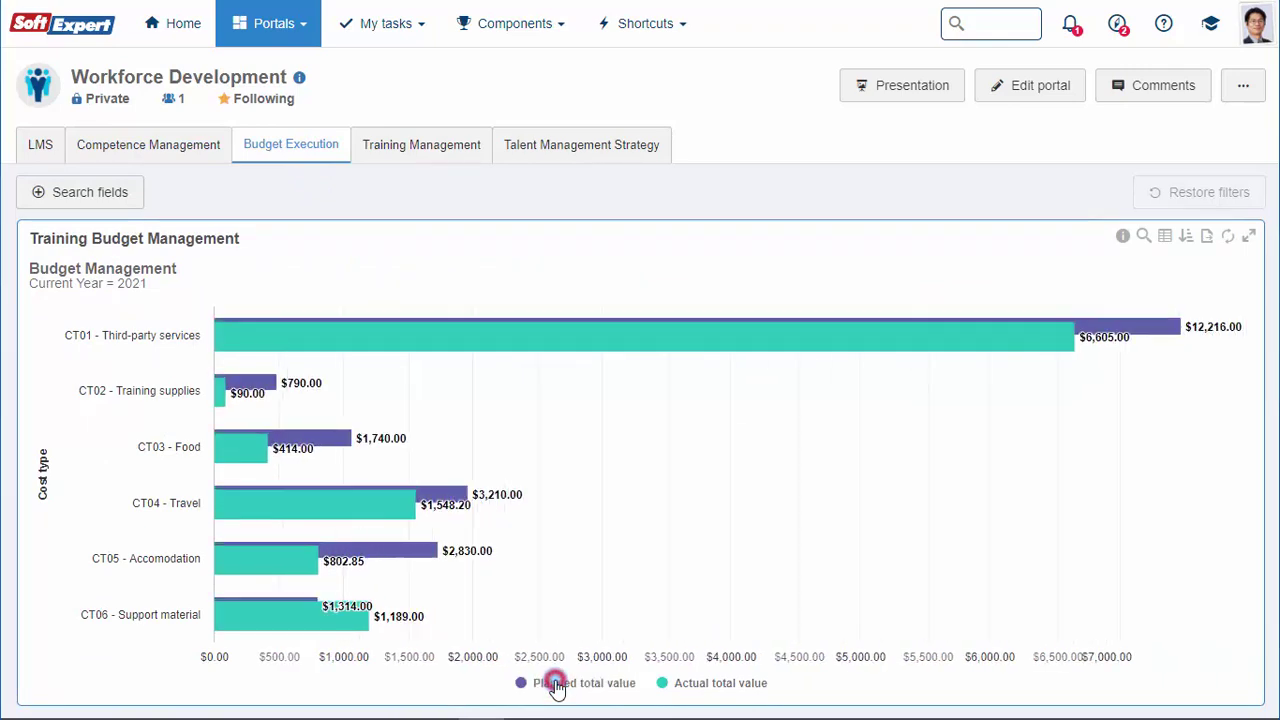
pyautogui.click(428, 150)
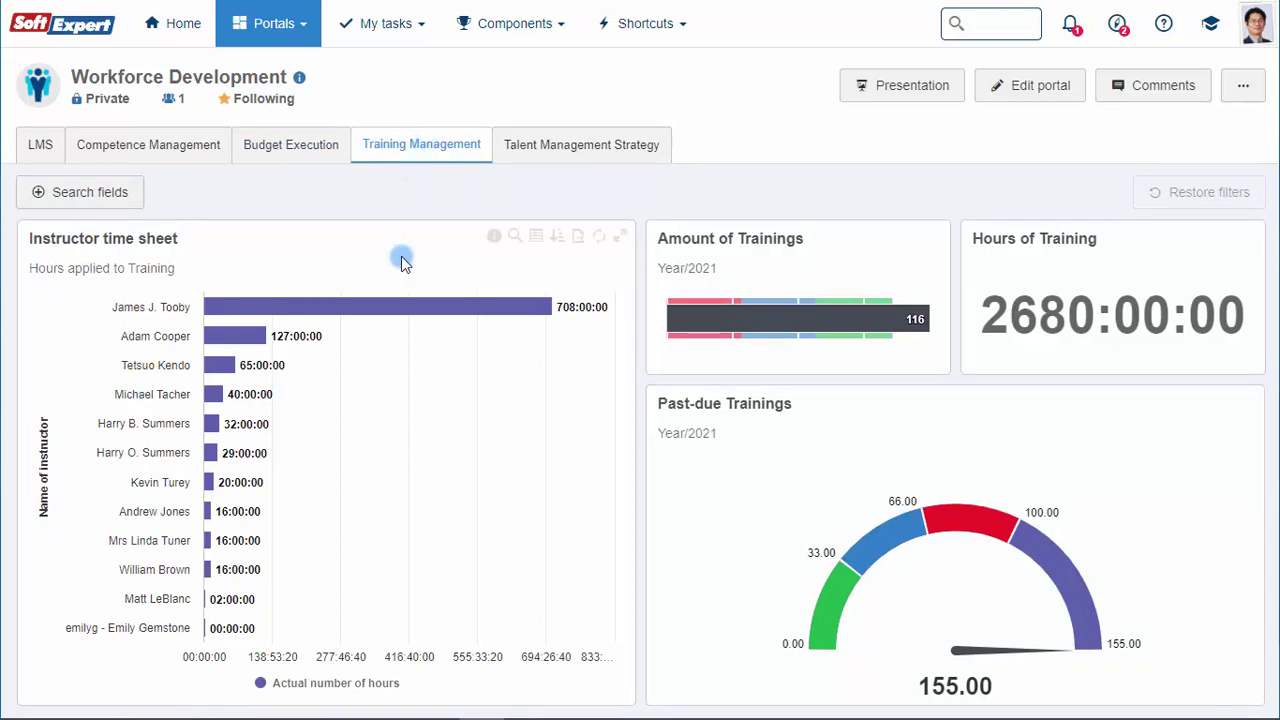
pyautogui.click(405, 308)
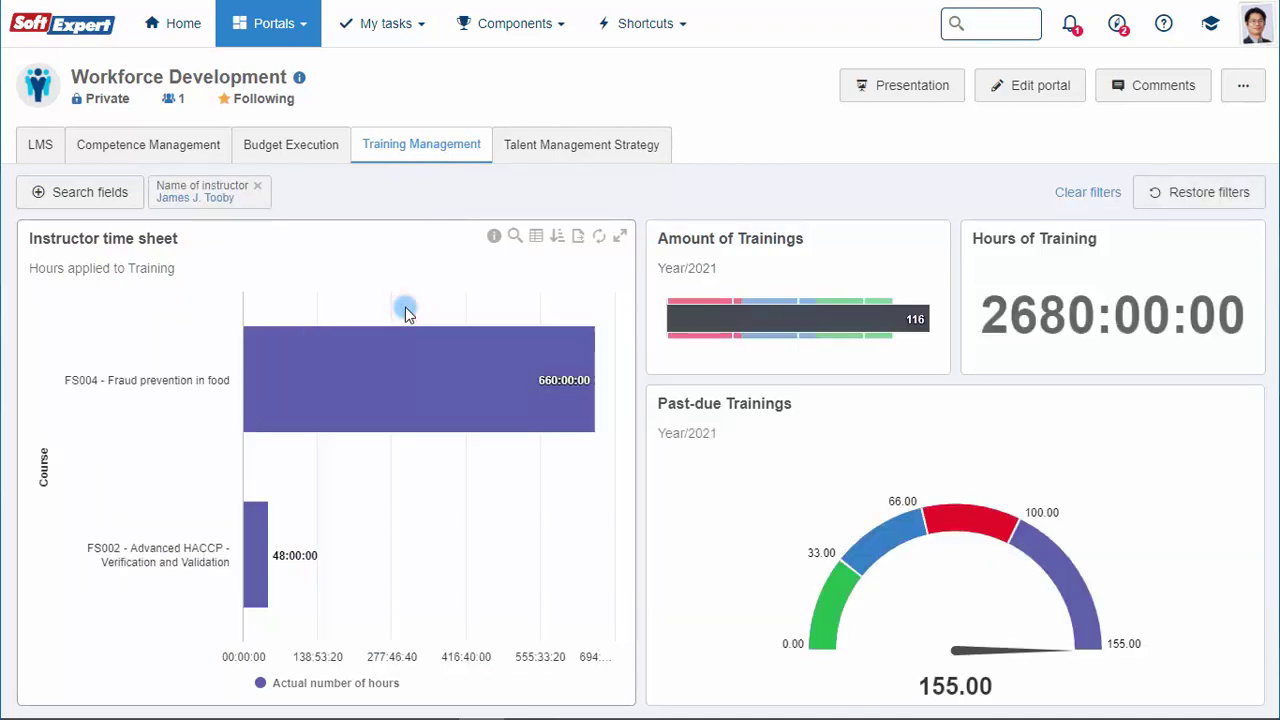